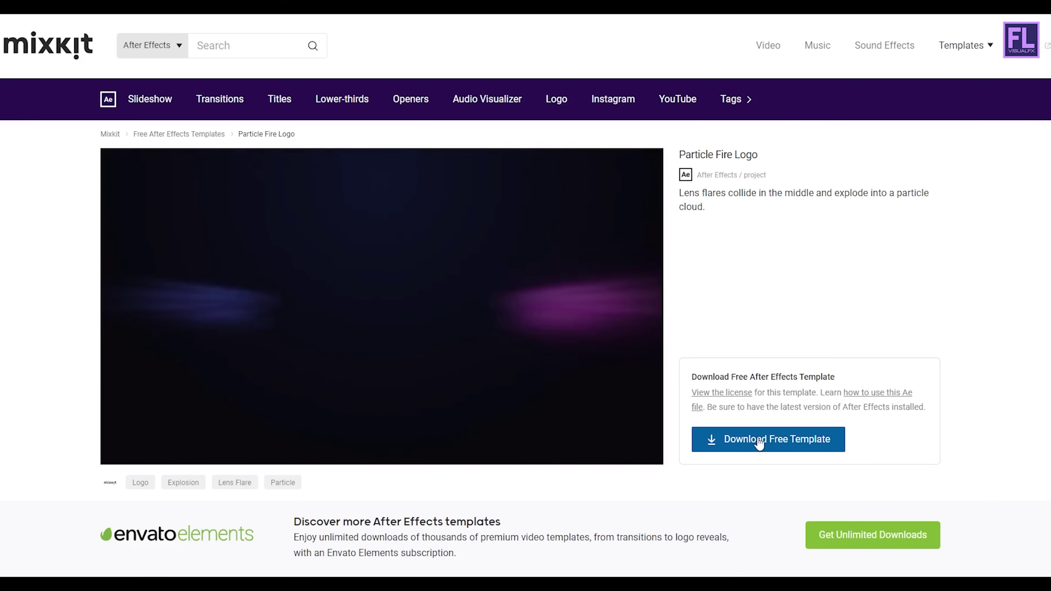
Download the free Particle Fire Logo template from Mixkit.
{"action": "left_click", "coordinate": [761, 441]}
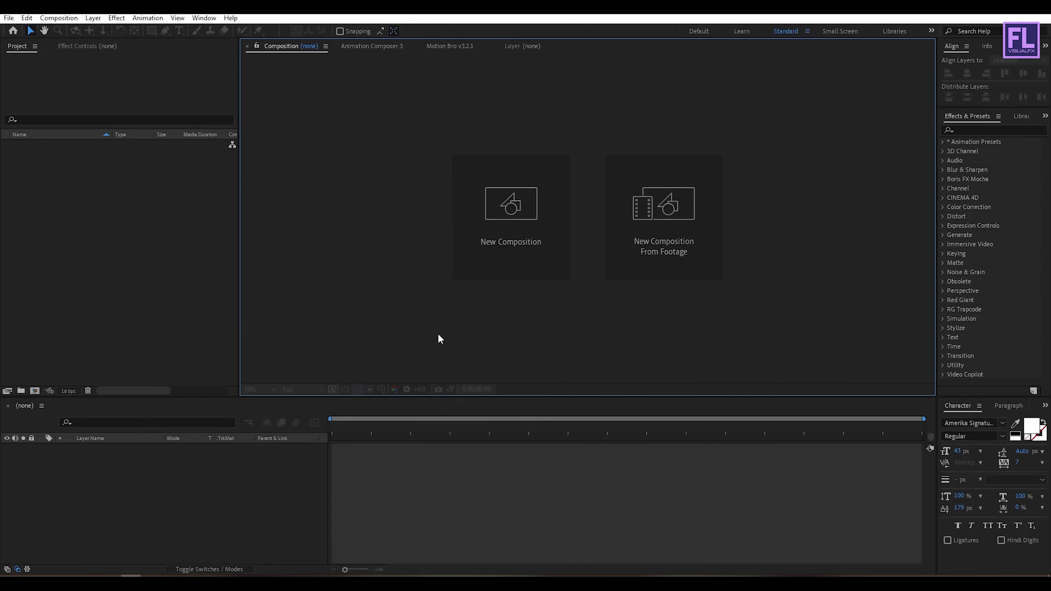
Create a 1920×1080, 24 fps, 10-second composition named Particles.
{"action": "left_click", "coordinate": [522, 216]}
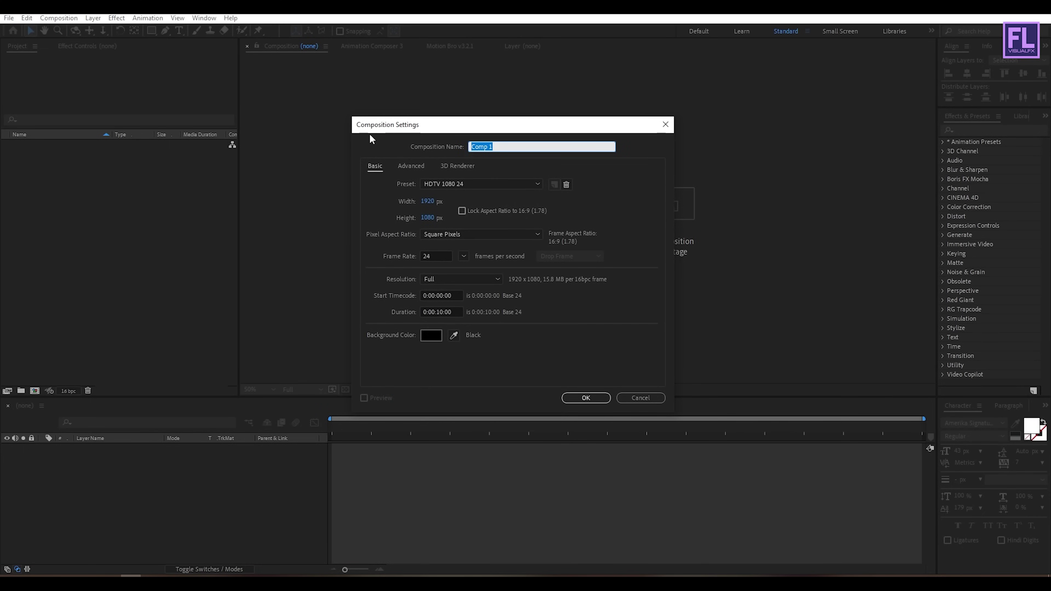
{"action": "type", "text": "Particles"}
{"action": "left_click", "coordinate": [586, 398]}
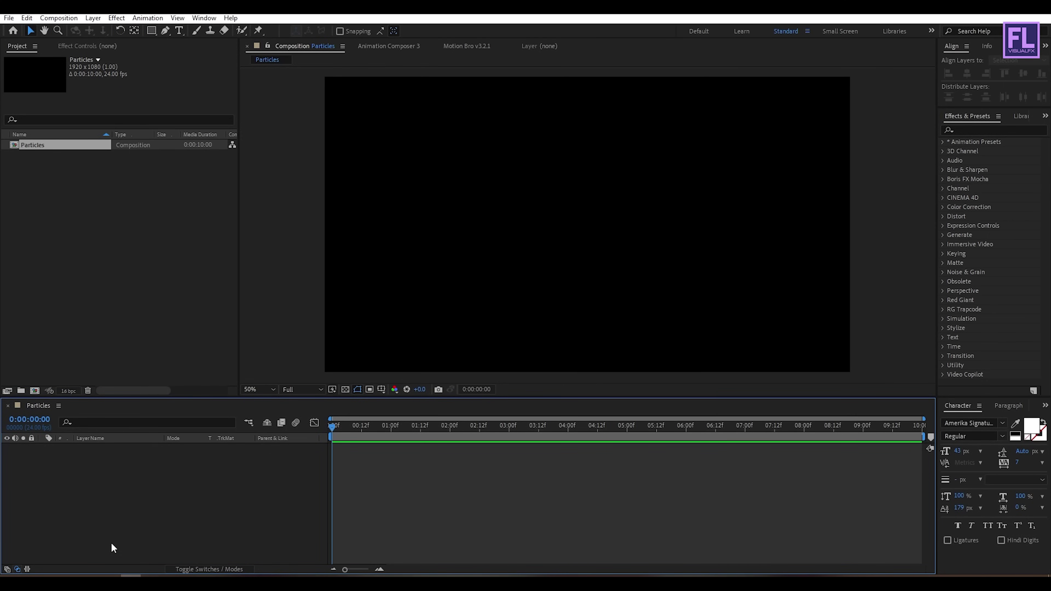
Import the ANT-MAN logo PNG into the Particles comp, slightly enlarged and nudged down.
{"action": "key", "text": "alt+Tab"}
{"action": "left_click", "coordinate": [315, 249]}
{"action": "left_click_drag", "start_coordinate": [282, 239], "coordinate": [78, 209]}
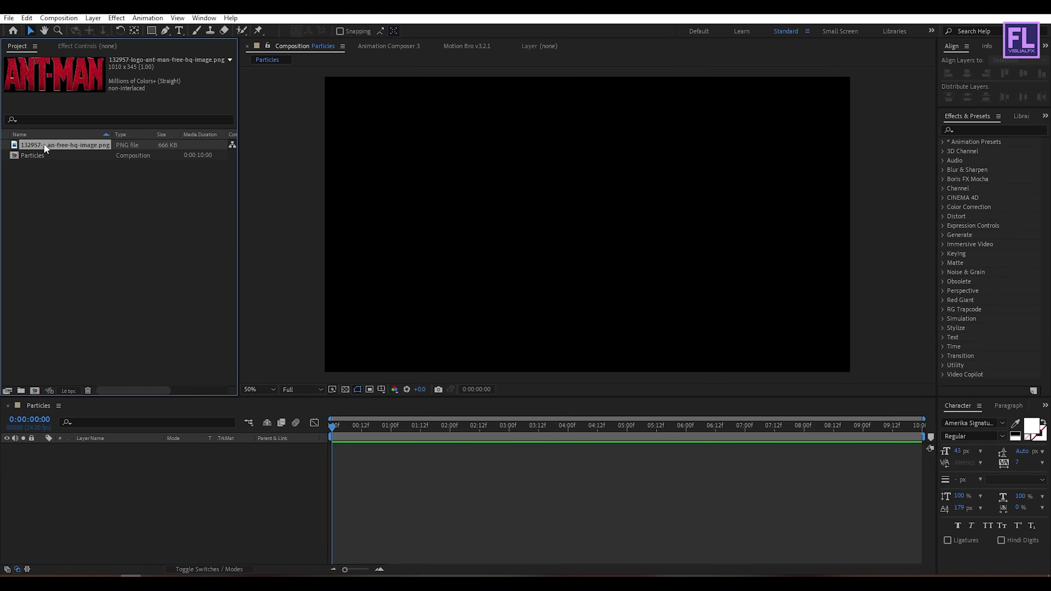
{"action": "left_click_drag", "start_coordinate": [54, 146], "coordinate": [104, 473]}
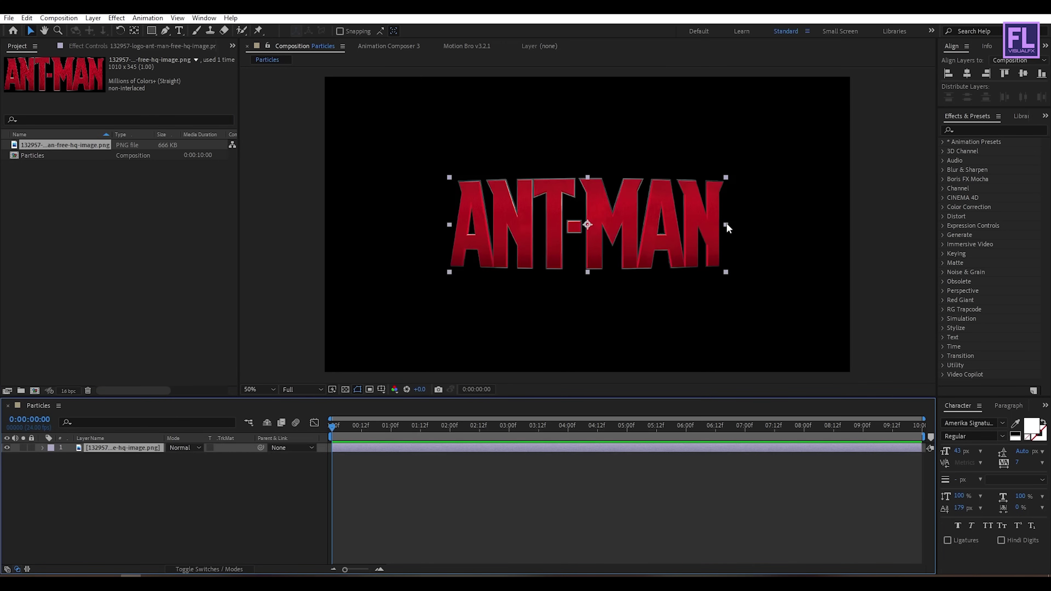
{"action": "left_click_drag", "start_coordinate": [725, 225], "coordinate": [740, 224]}
{"action": "left_click_drag", "start_coordinate": [651, 224], "coordinate": [645, 229]}
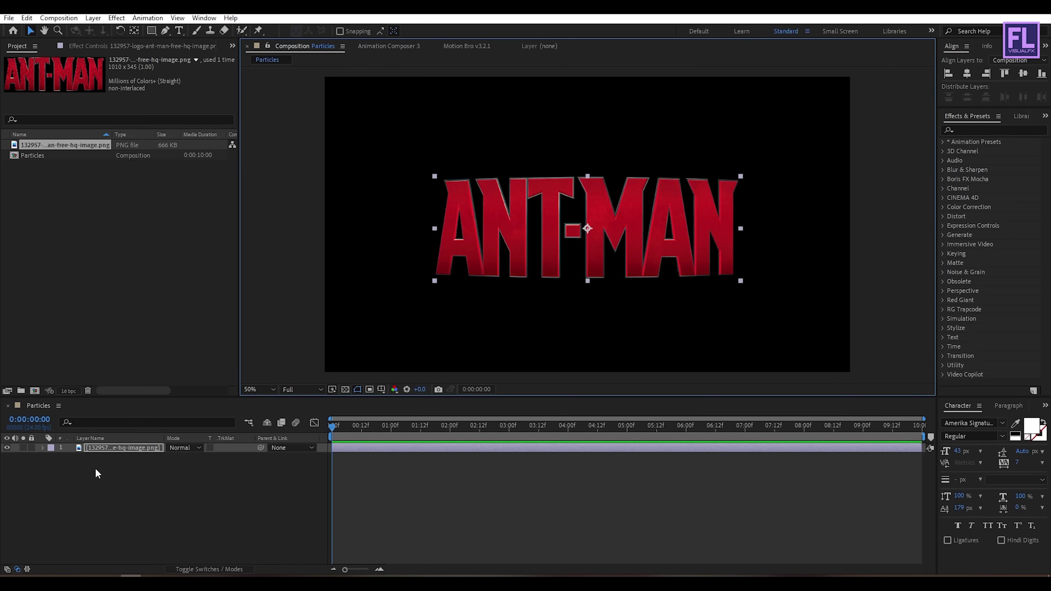
Pre-compose the logo layer into a new composition named Logo.
{"action": "left_click", "coordinate": [99, 452]}
{"action": "right_click", "coordinate": [102, 451]}
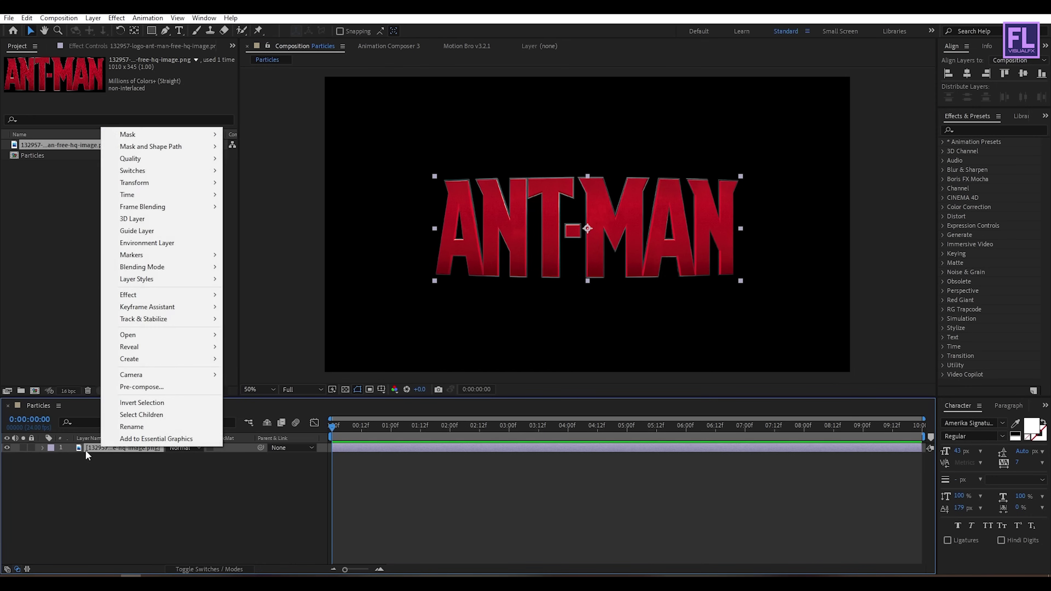
{"action": "left_click", "coordinate": [124, 385]}
{"action": "left_click", "coordinate": [397, 318]}
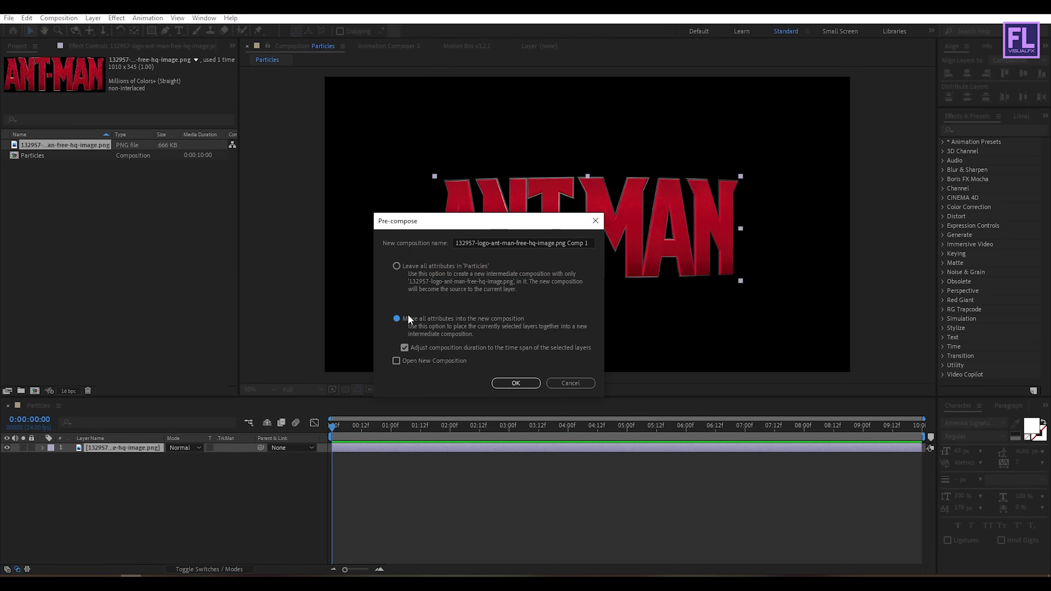
{"action": "left_click", "coordinate": [484, 243]}
{"action": "key", "text": "ctrl+a"}
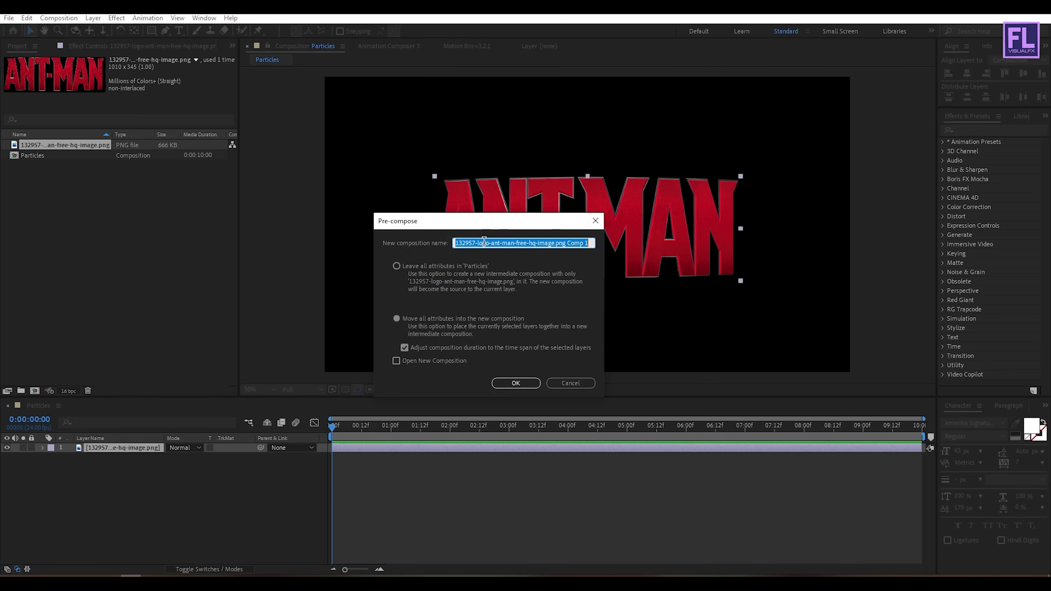
{"action": "key", "text": "BackSpace"}
{"action": "type", "text": "Logo"}
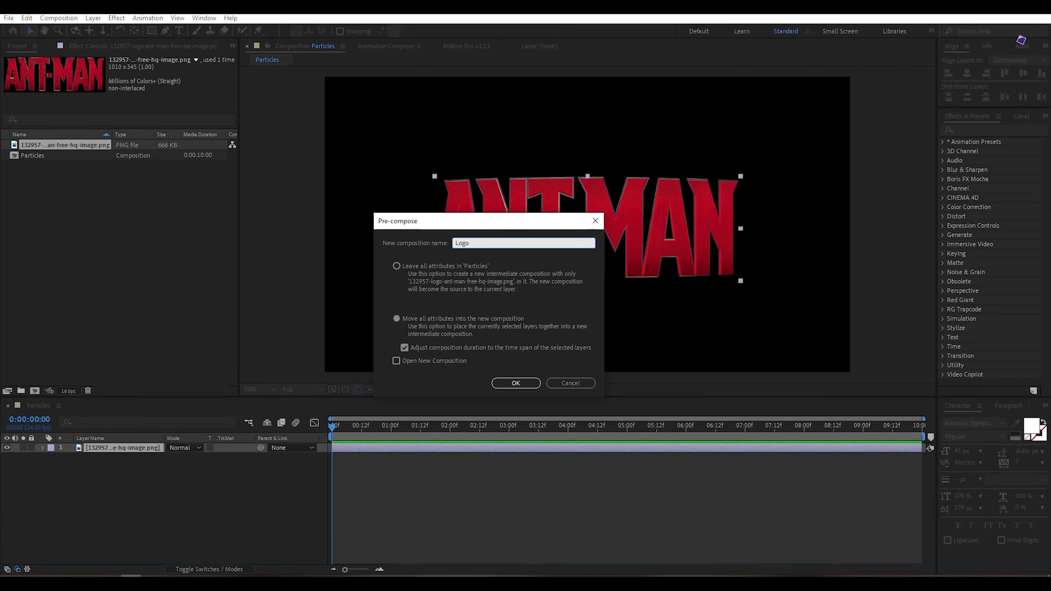
{"action": "left_click", "coordinate": [514, 383]}
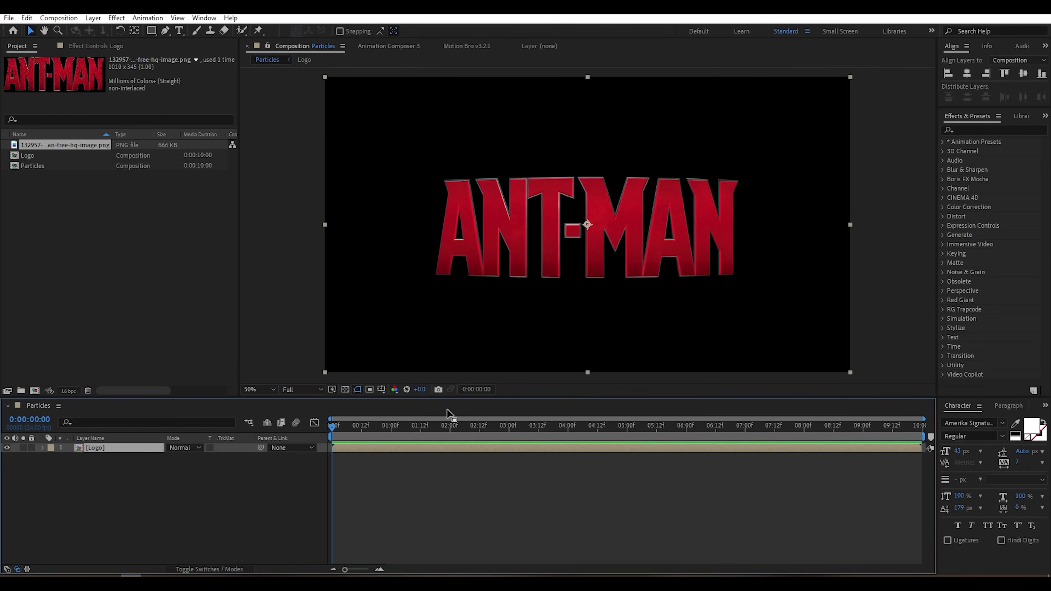
{"action": "left_click", "coordinate": [43, 485]}
{"action": "left_click", "coordinate": [108, 448]}
Draw a rectangle mask on Logo, keyframed from off-left at 0s to right at 3s.
{"action": "left_click", "coordinate": [152, 32]}
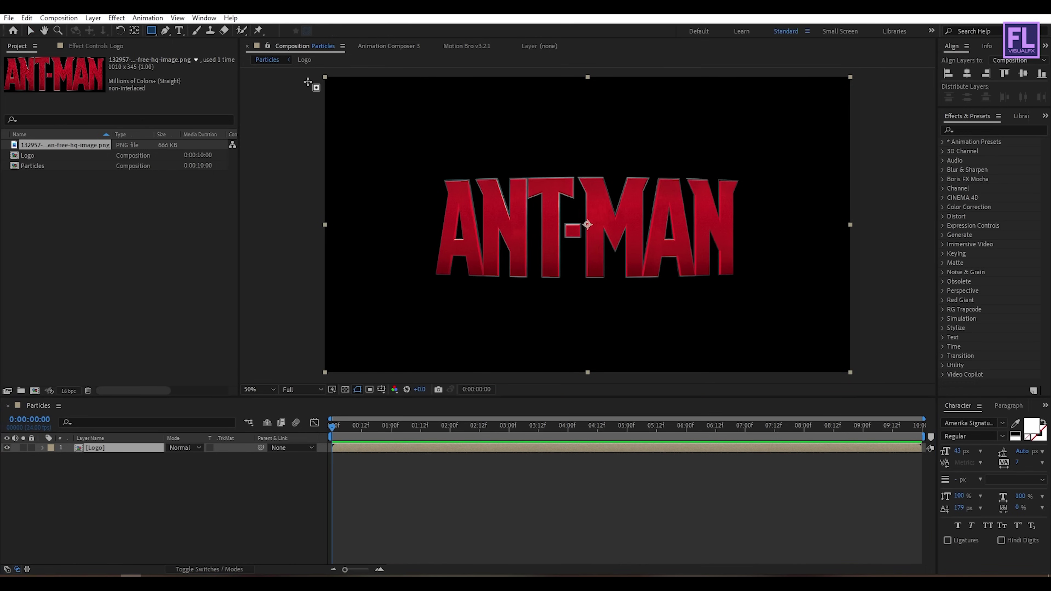
{"action": "left_click_drag", "start_coordinate": [329, 78], "coordinate": [472, 369]}
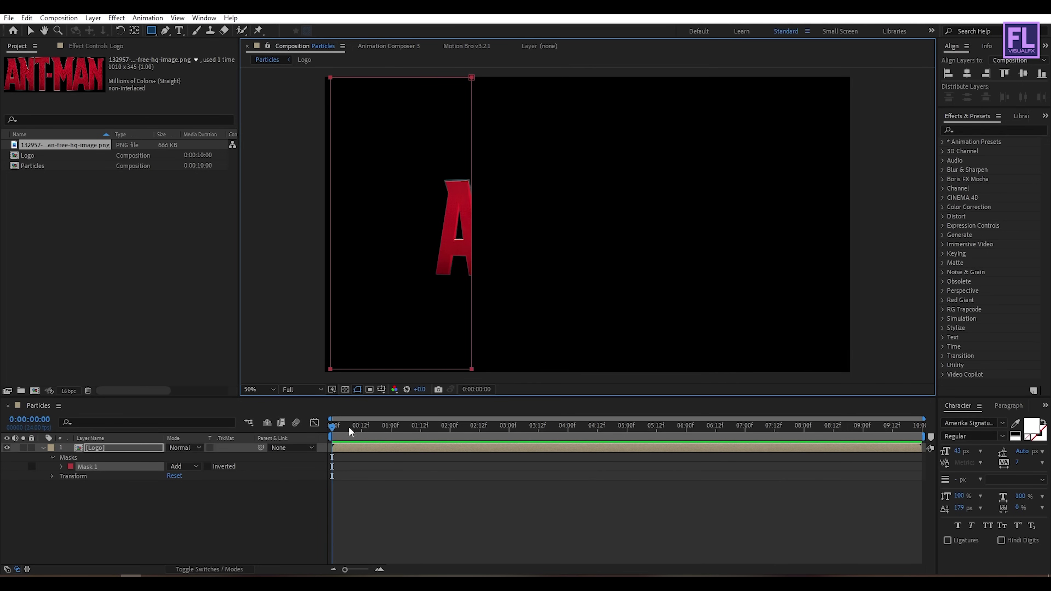
{"action": "left_click", "coordinate": [288, 434]}
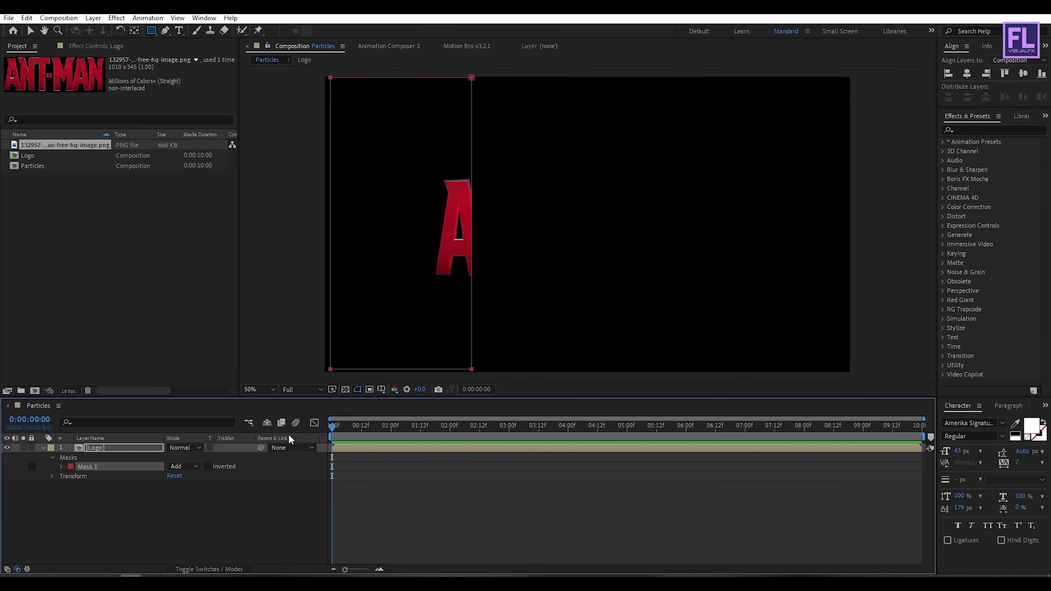
{"action": "left_click", "coordinate": [61, 466]}
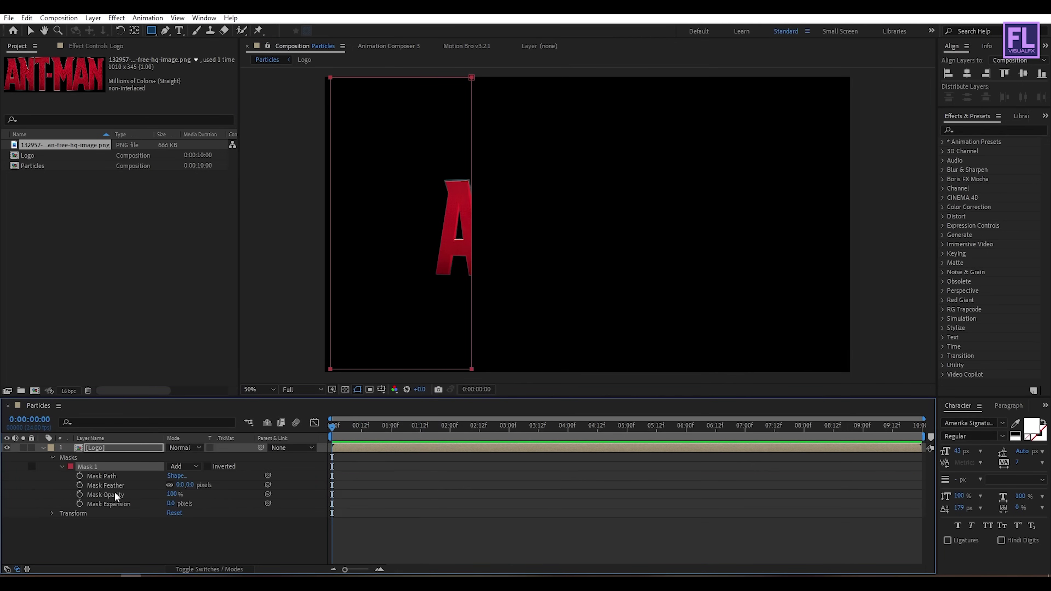
{"action": "left_click", "coordinate": [80, 475]}
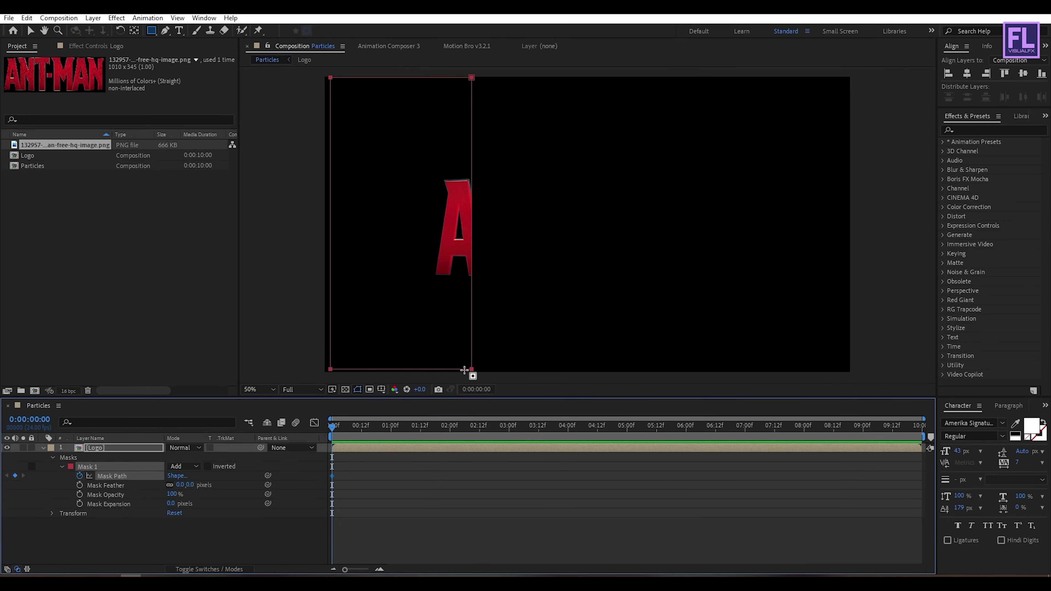
{"action": "key", "text": "v"}
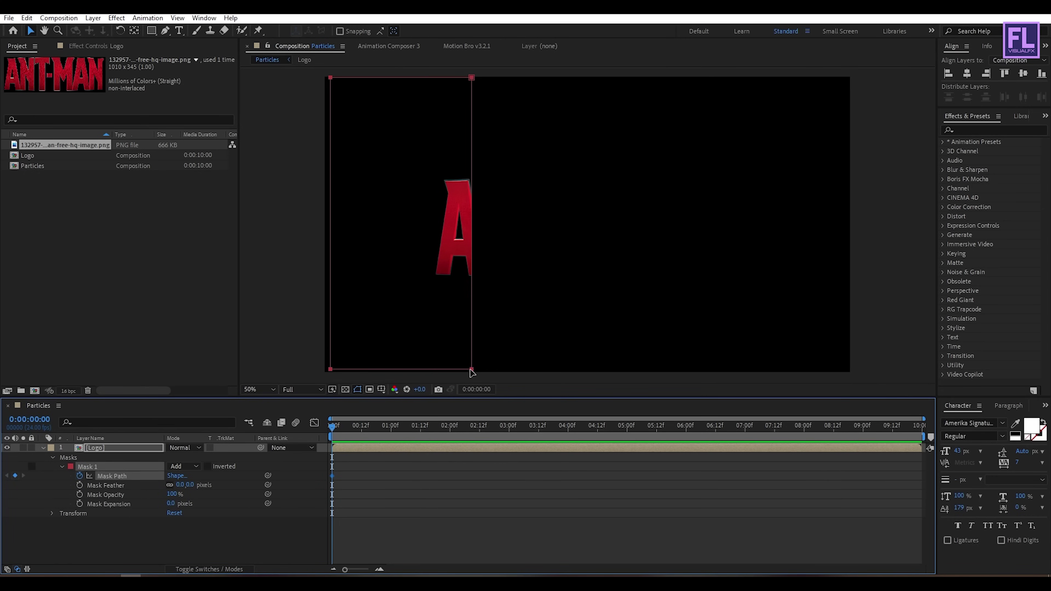
{"action": "left_click", "coordinate": [474, 345]}
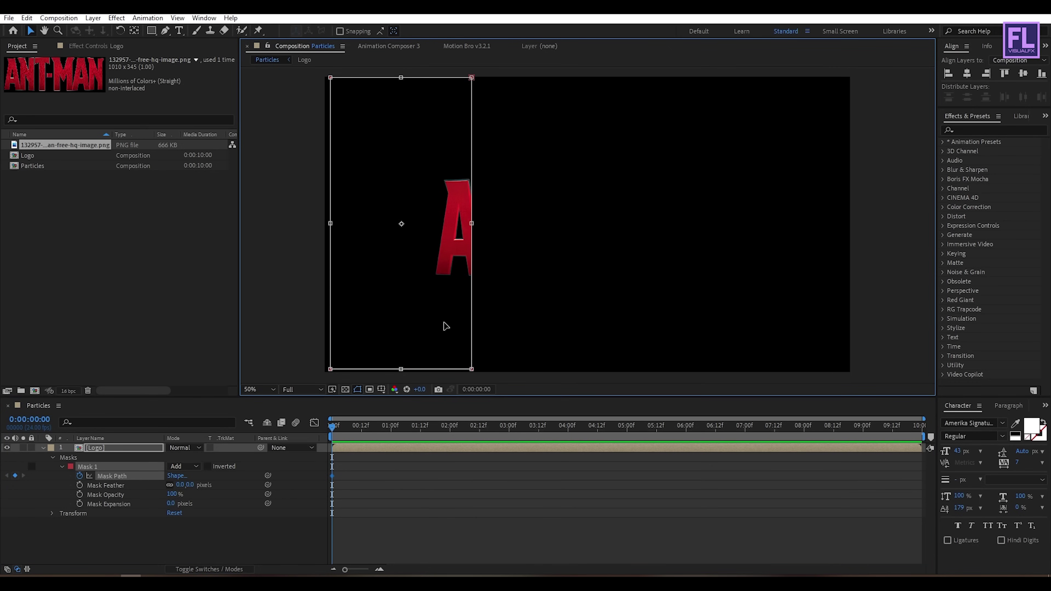
{"action": "left_click_drag", "start_coordinate": [444, 323], "coordinate": [289, 307]}
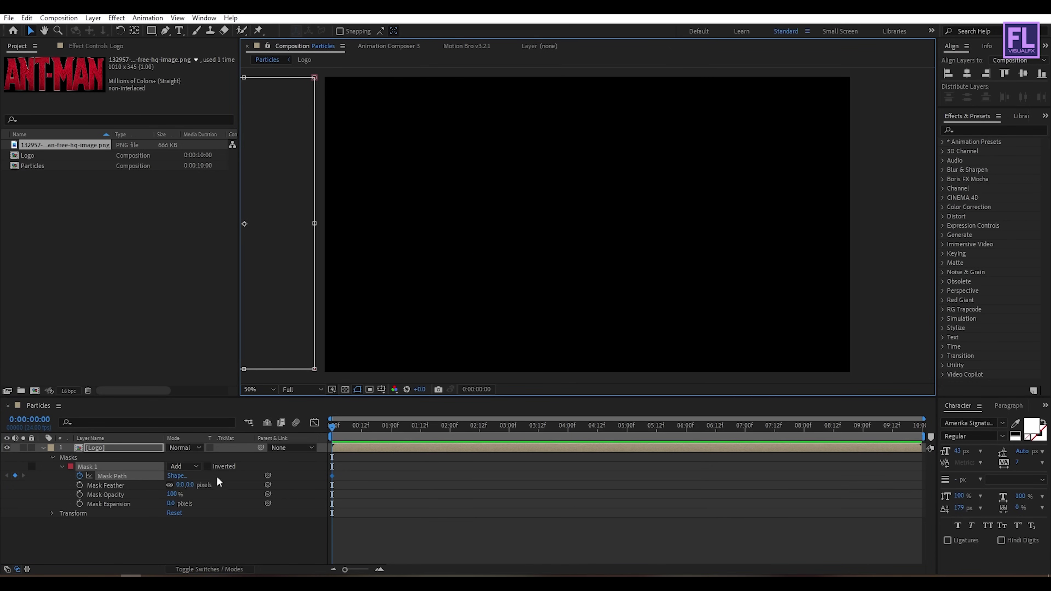
{"action": "left_click_drag", "start_coordinate": [342, 425], "coordinate": [509, 421]}
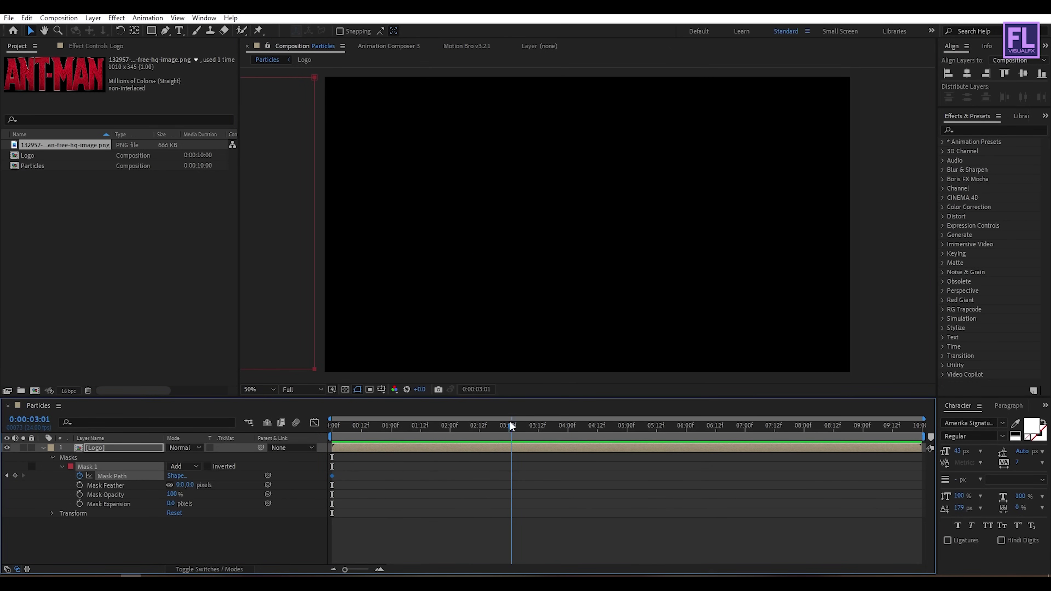
{"action": "left_click", "coordinate": [315, 369]}
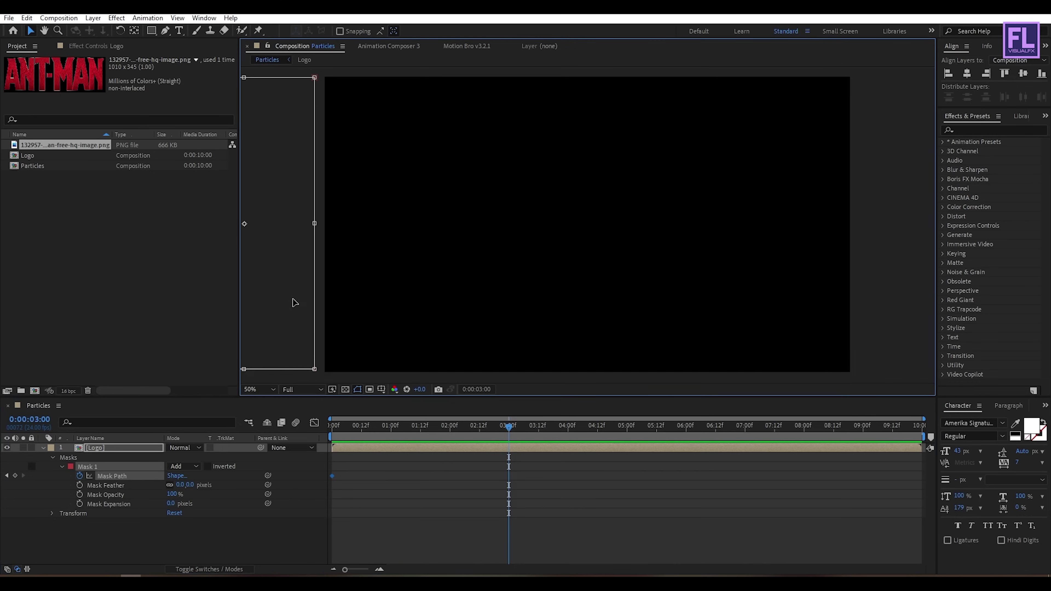
{"action": "left_click_drag", "start_coordinate": [290, 297], "coordinate": [969, 301]}
{"action": "left_click_drag", "start_coordinate": [480, 423], "coordinate": [417, 428]}
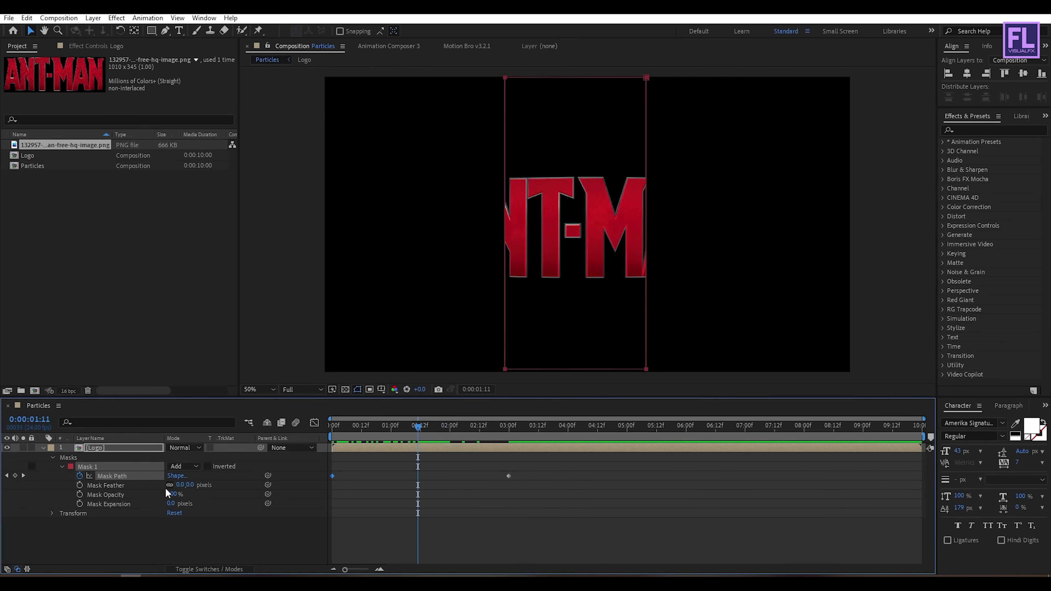
Set the Mask Feather to 200 pixels and preview the sweep.
{"action": "left_click", "coordinate": [181, 485]}
{"action": "type", "text": "200"}
{"action": "key", "text": "Return"}
{"action": "left_click_drag", "start_coordinate": [385, 425], "coordinate": [411, 430]}
{"action": "left_click", "coordinate": [42, 448]}
Pre-compose the masked Logo layer as 'Logo Emmiter', moving all attributes inside.
{"action": "left_click", "coordinate": [105, 448]}
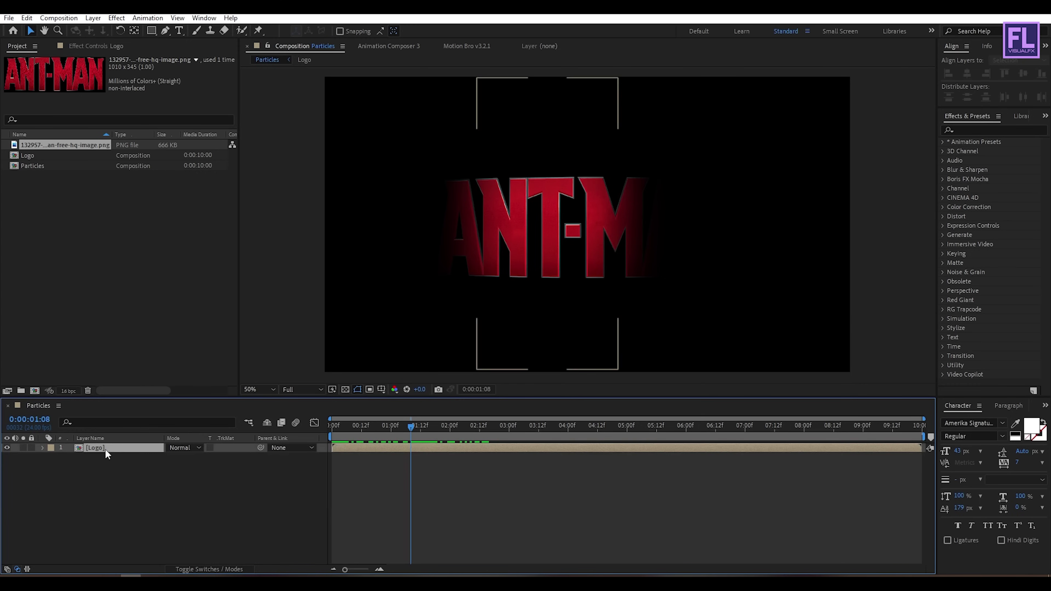
{"action": "right_click", "coordinate": [102, 447]}
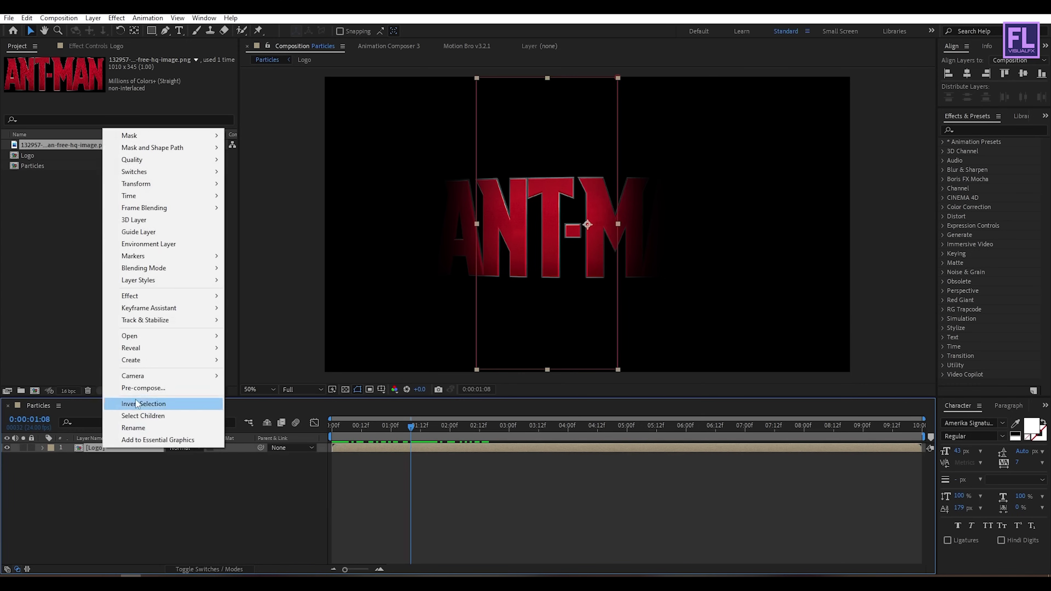
{"action": "left_click", "coordinate": [138, 386]}
{"action": "left_click", "coordinate": [403, 318]}
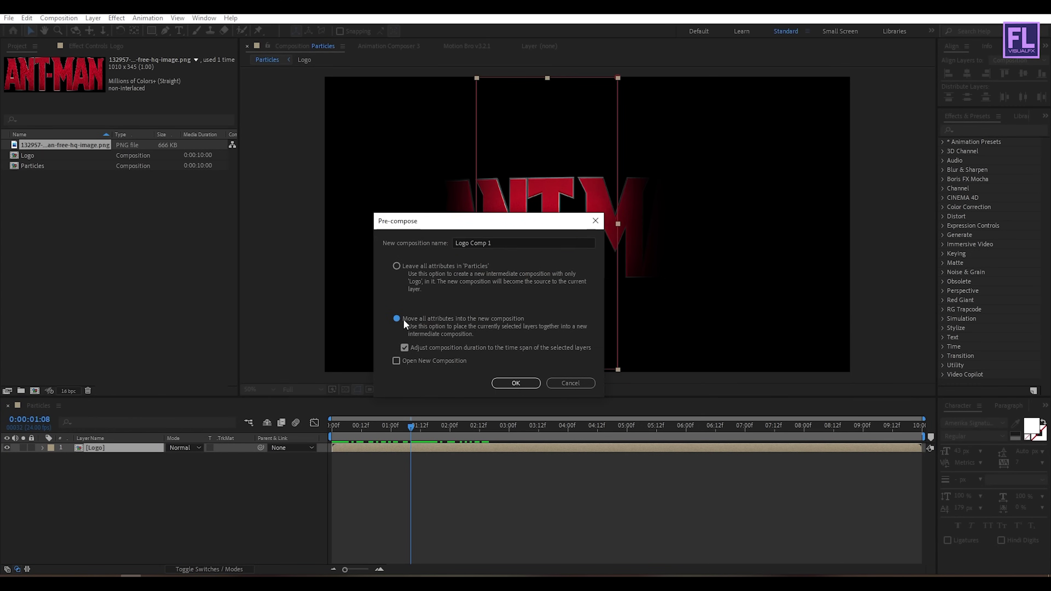
{"action": "left_click", "coordinate": [509, 265]}
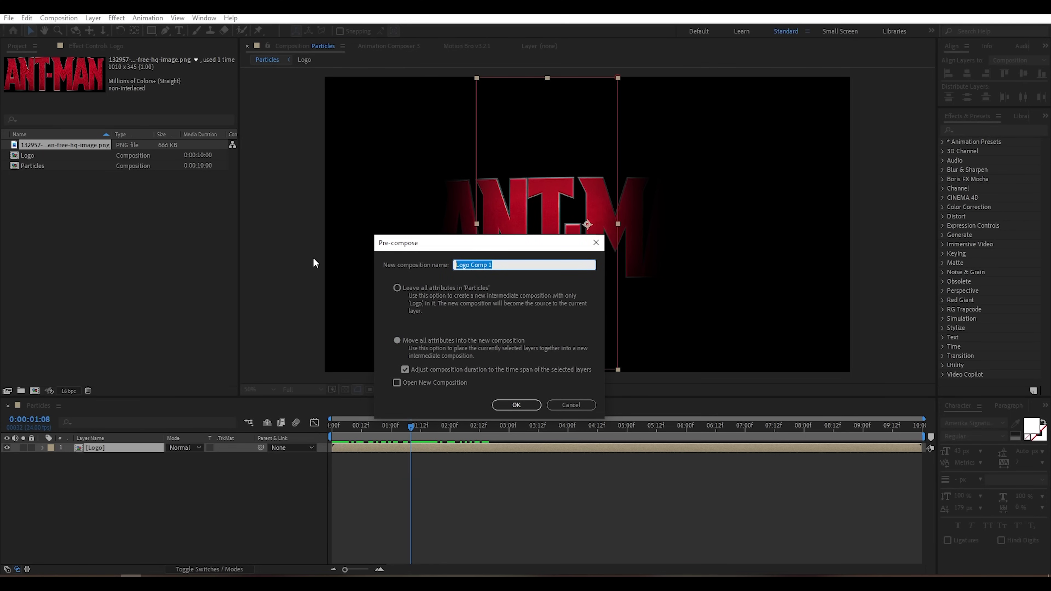
{"action": "type", "text": "Logo Emmiter"}
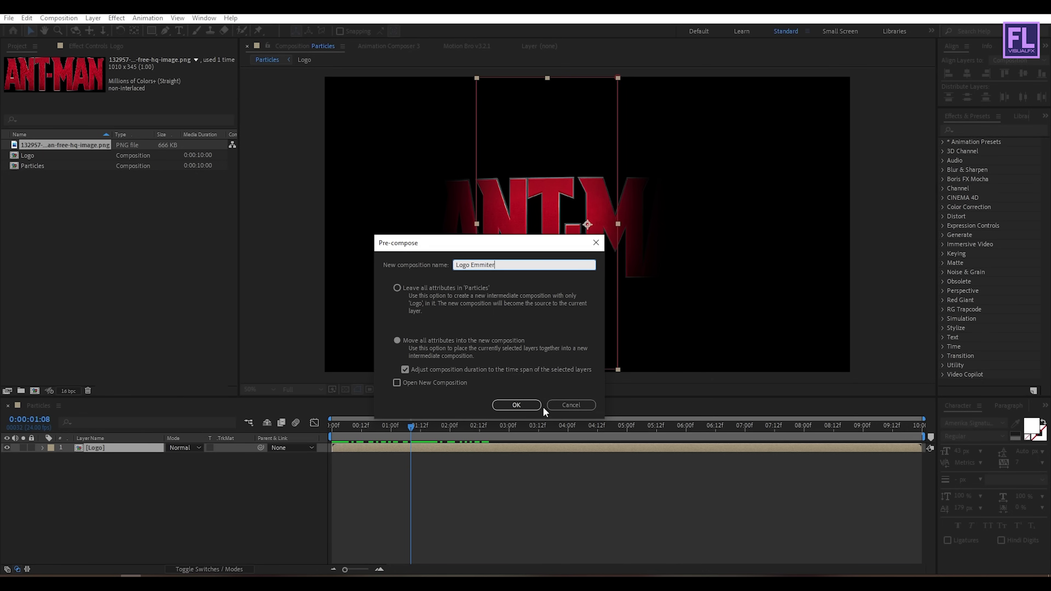
{"action": "left_click", "coordinate": [437, 339]}
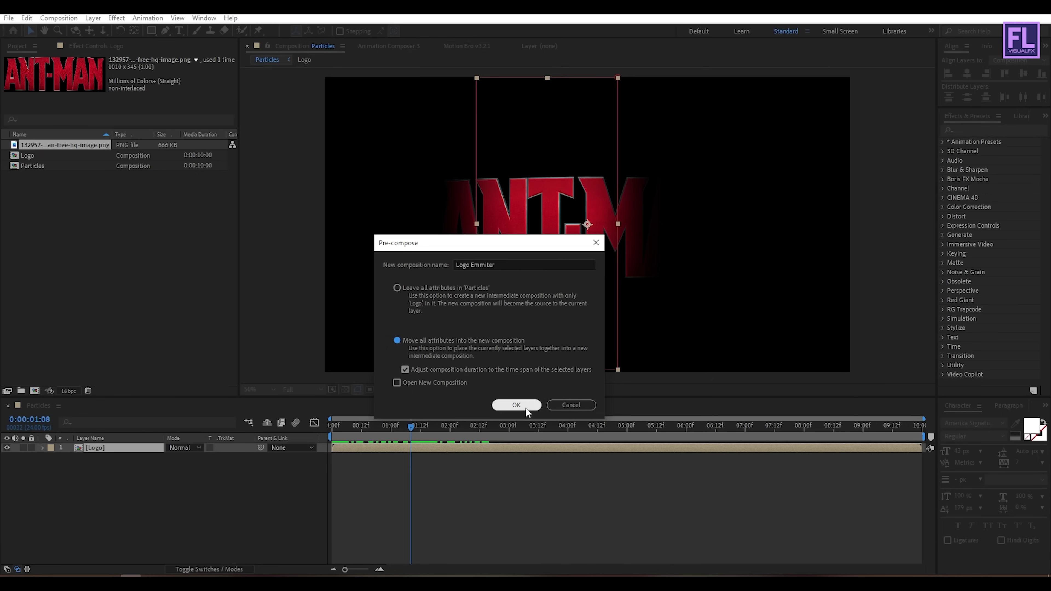
{"action": "left_click", "coordinate": [516, 405]}
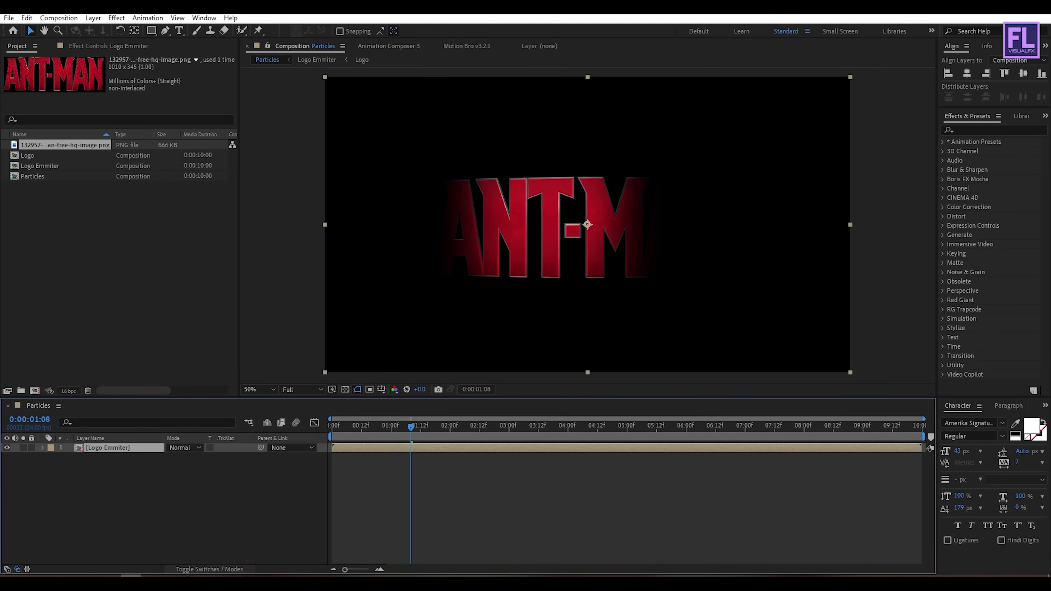
Make the Logo Emmiter layer 3D and hide its visibility.
{"action": "left_click", "coordinate": [208, 569]}
{"action": "left_click", "coordinate": [227, 448]}
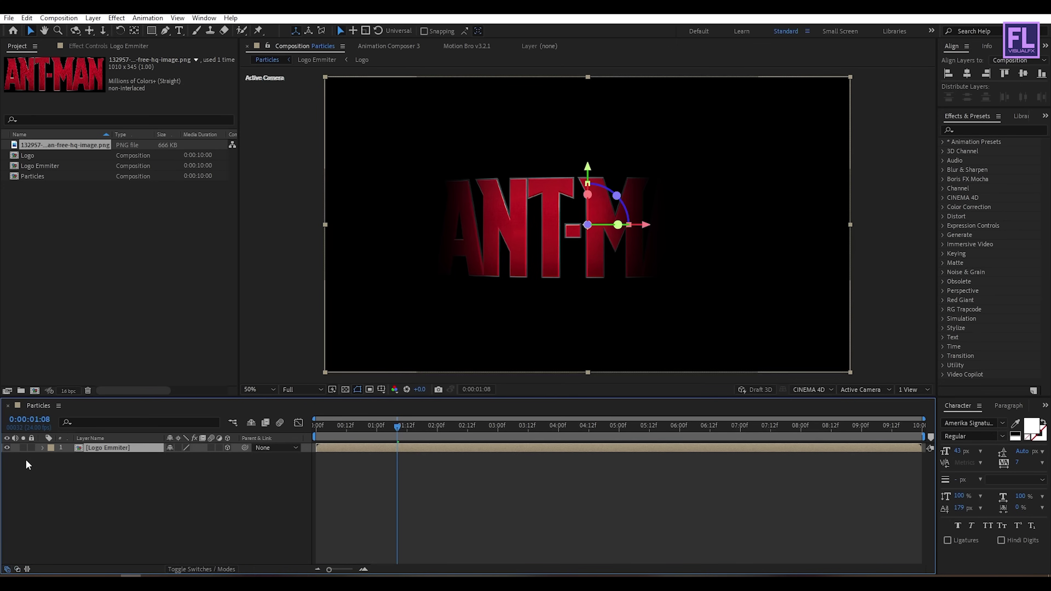
{"action": "left_click", "coordinate": [7, 447]}
{"action": "left_click", "coordinate": [103, 492]}
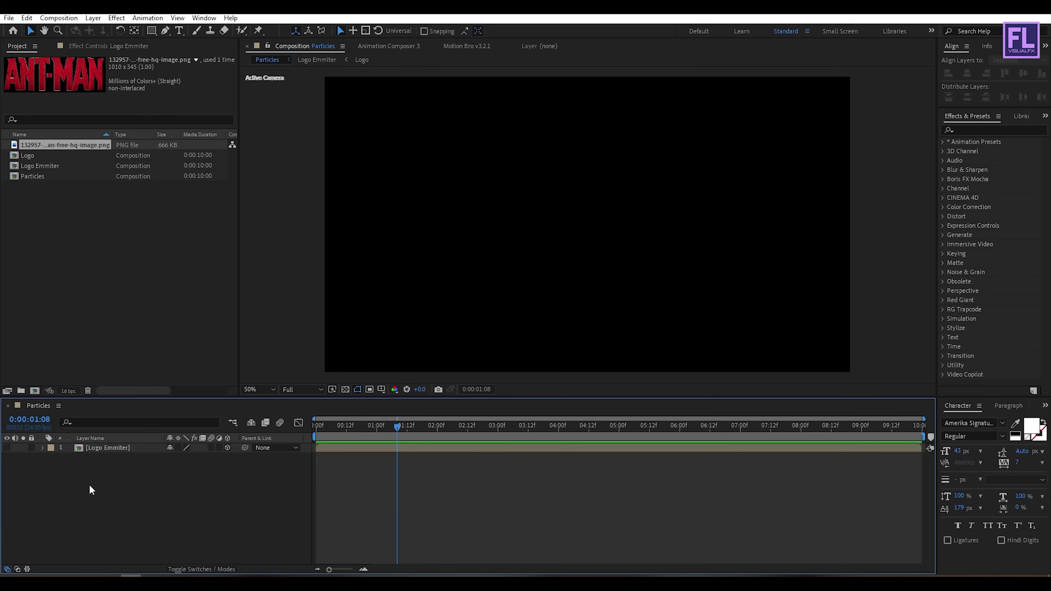
Add a new full-frame solid layer named Particular above Logo Emmiter.
{"action": "right_click", "coordinate": [91, 490]}
{"action": "mouse_move", "coordinate": [107, 364]}
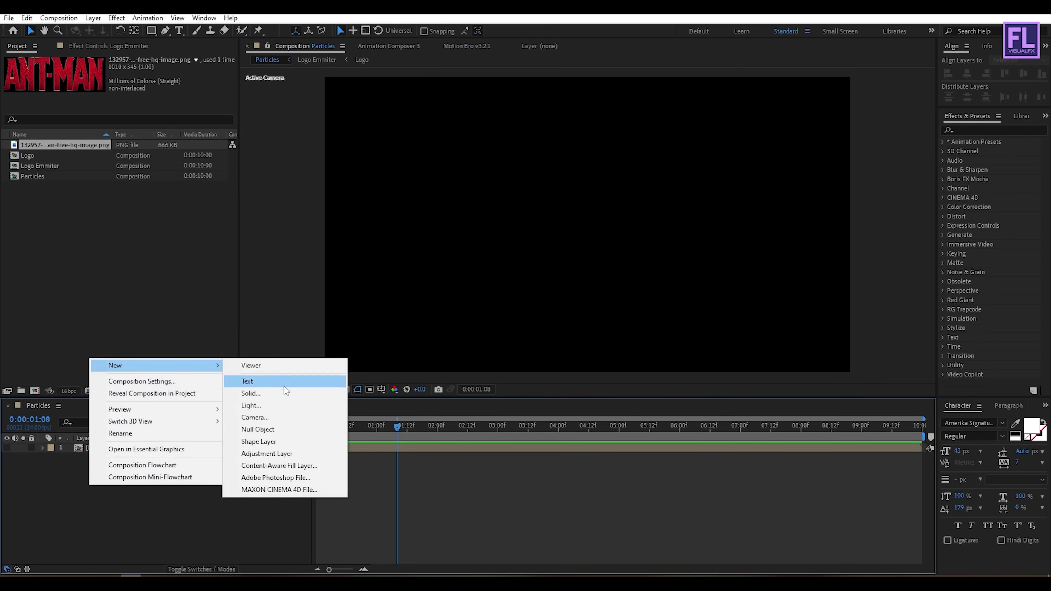
{"action": "left_click", "coordinate": [281, 394]}
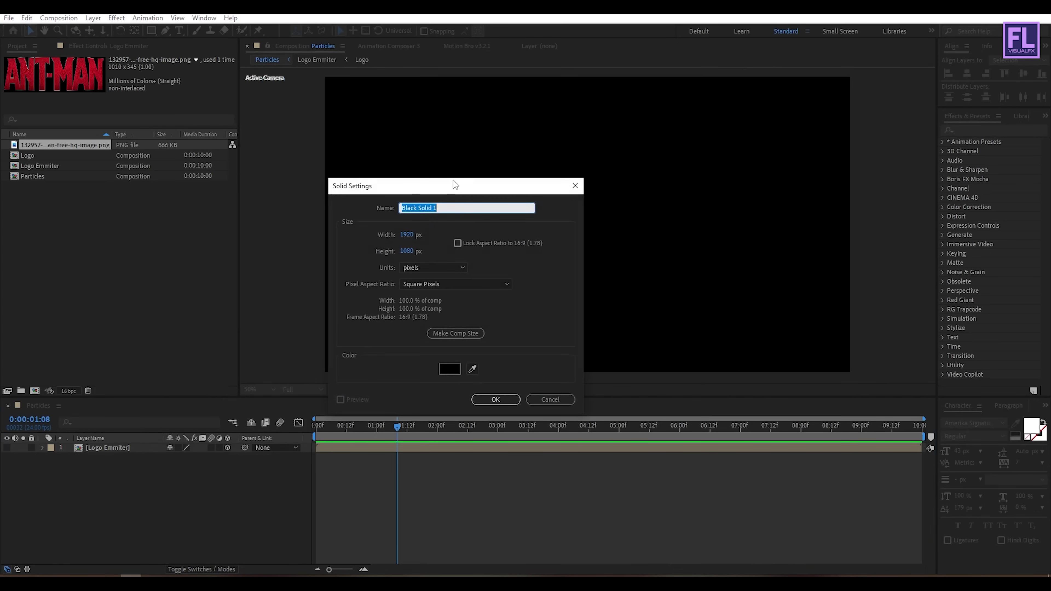
{"action": "left_click_drag", "start_coordinate": [453, 181], "coordinate": [490, 213]}
{"action": "type", "text": "Particular"}
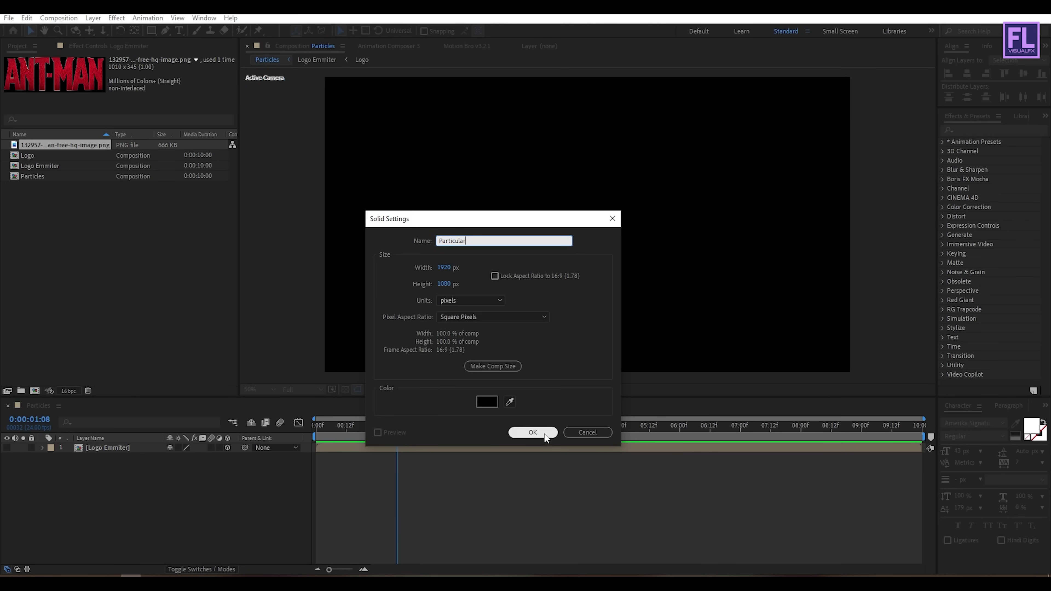
{"action": "left_click", "coordinate": [533, 433]}
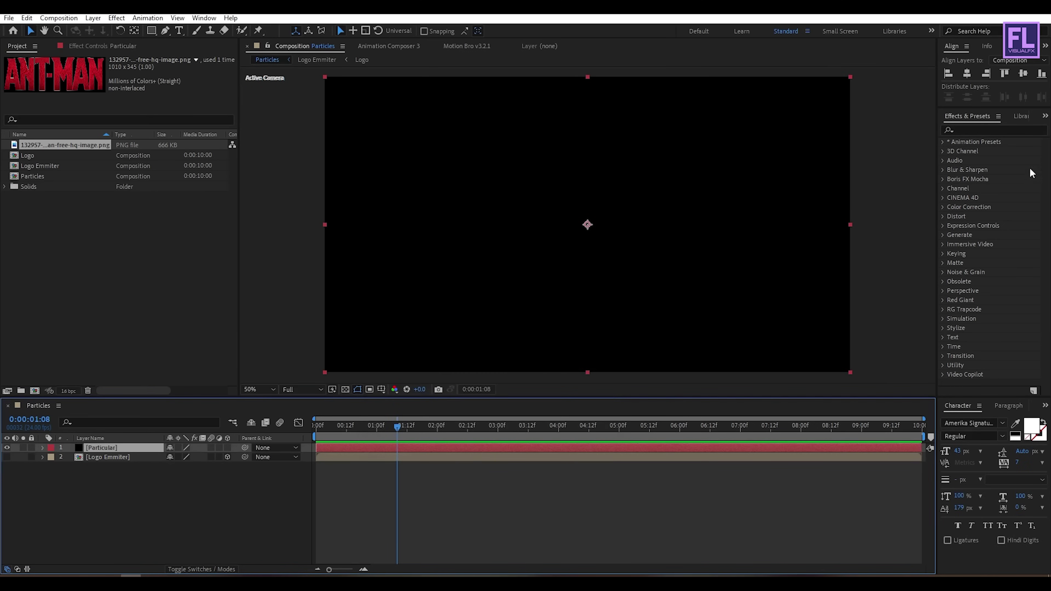
{"action": "left_click", "coordinate": [984, 129]}
Apply the Trapcode Particular effect to the Particular solid layer.
{"action": "type", "text": "parti"}
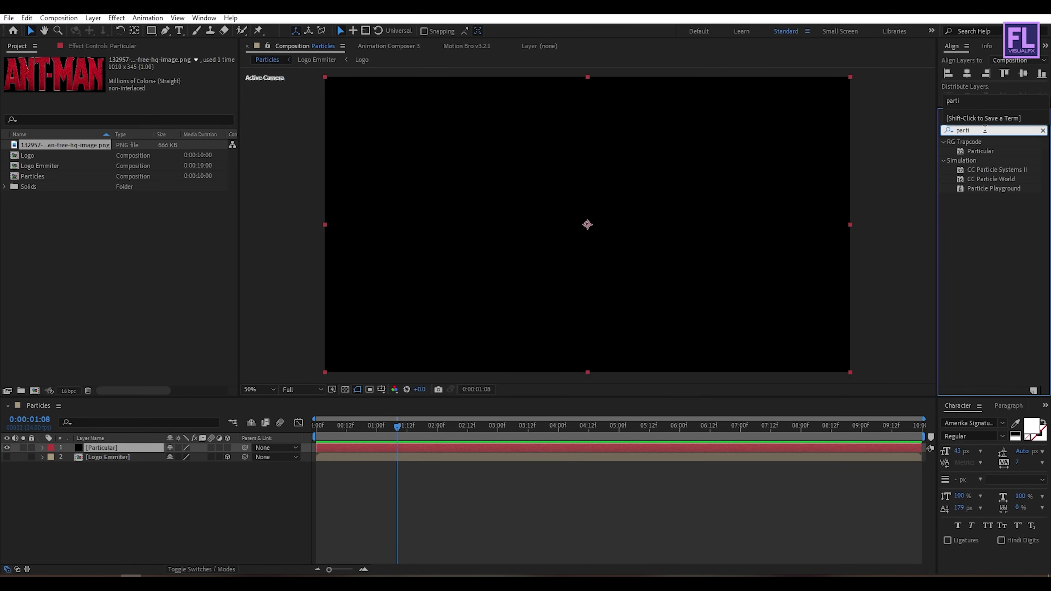
{"action": "left_click", "coordinate": [977, 150]}
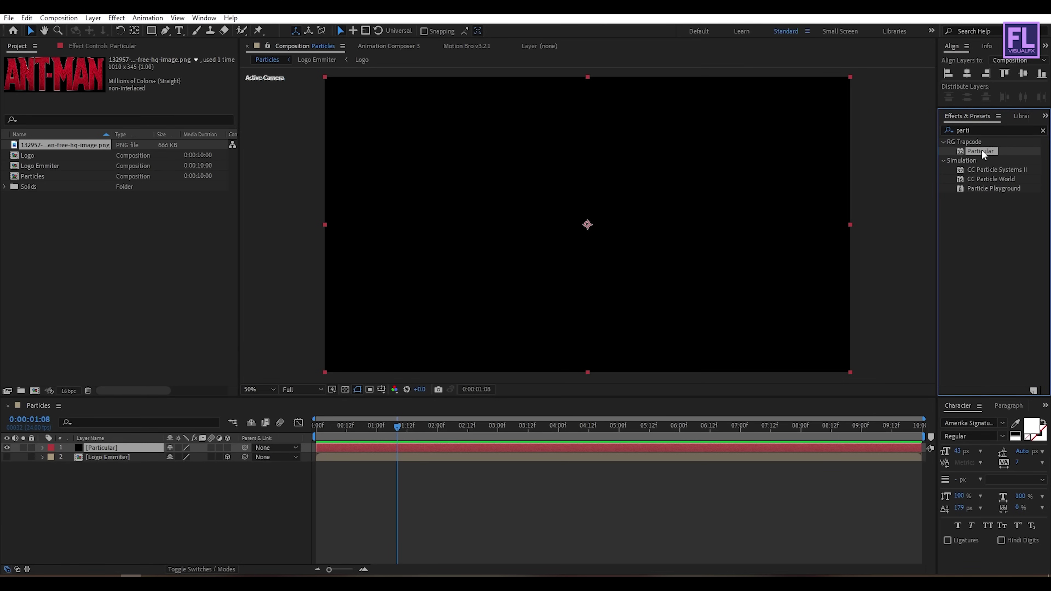
{"action": "left_click_drag", "start_coordinate": [981, 150], "coordinate": [114, 450]}
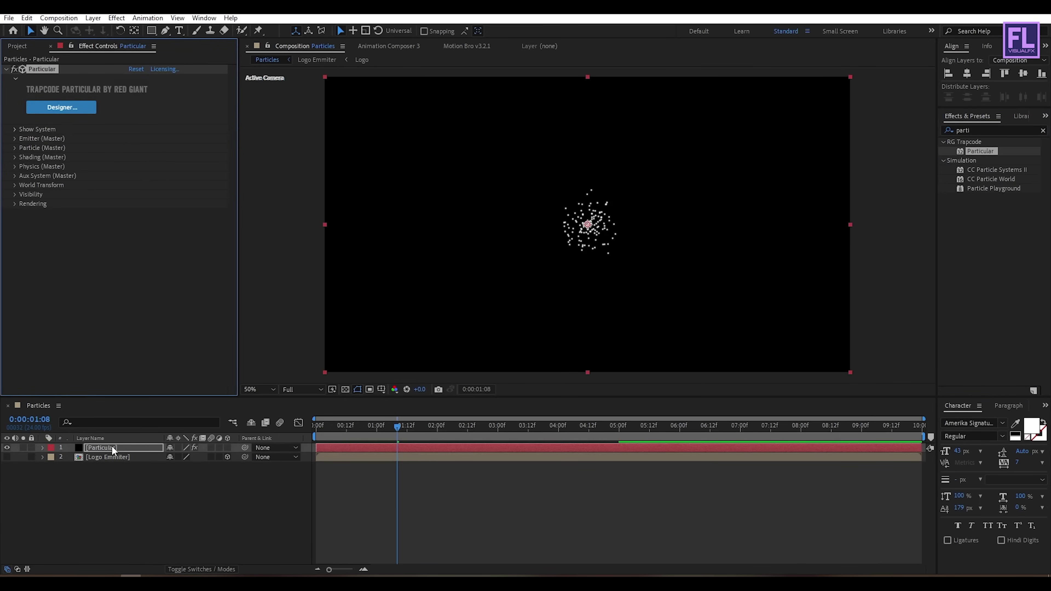
{"action": "left_click", "coordinate": [448, 436]}
{"action": "key", "text": "shift+Page_Down"}
{"action": "left_click_drag", "start_coordinate": [363, 436], "coordinate": [472, 438]}
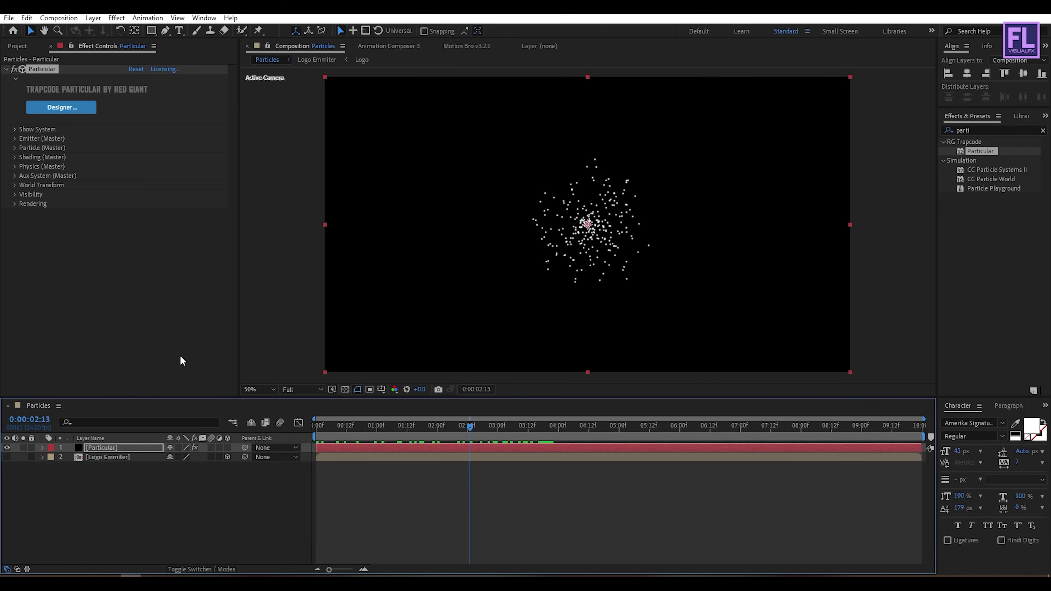
Keyframe Particles/sec at 300000 at 3:00 and 0 at 3:01.
{"action": "left_click", "coordinate": [15, 138]}
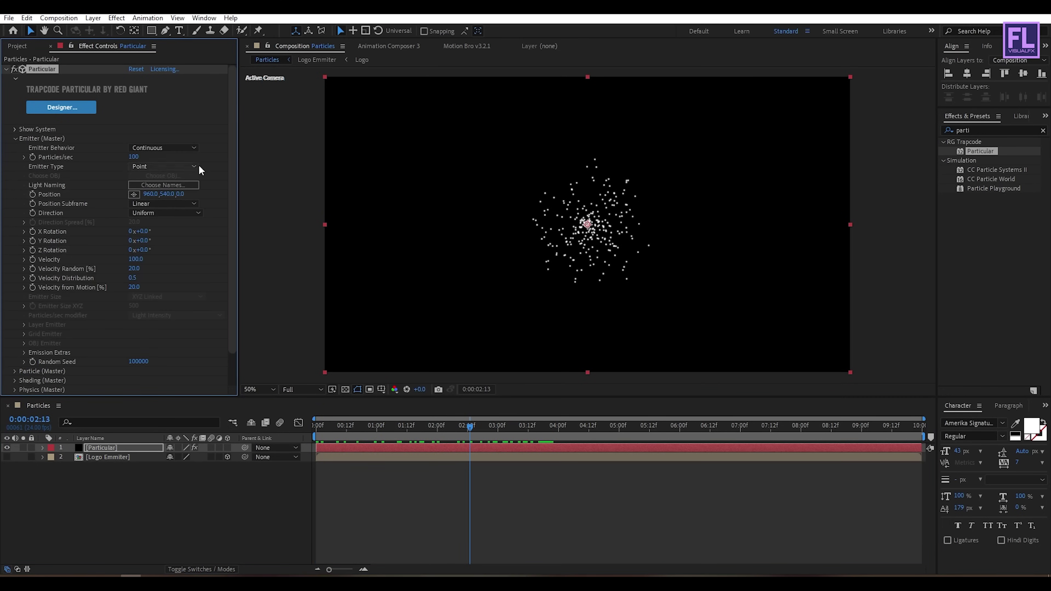
{"action": "left_click", "coordinate": [134, 158]}
{"action": "type", "text": "3"}
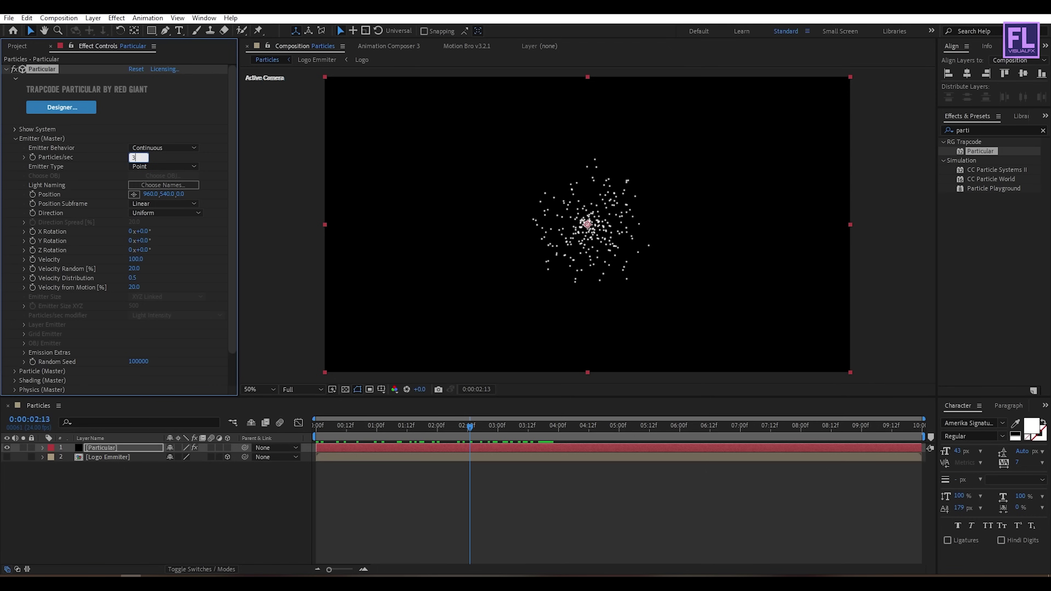
{"action": "type", "text": "0000000"}
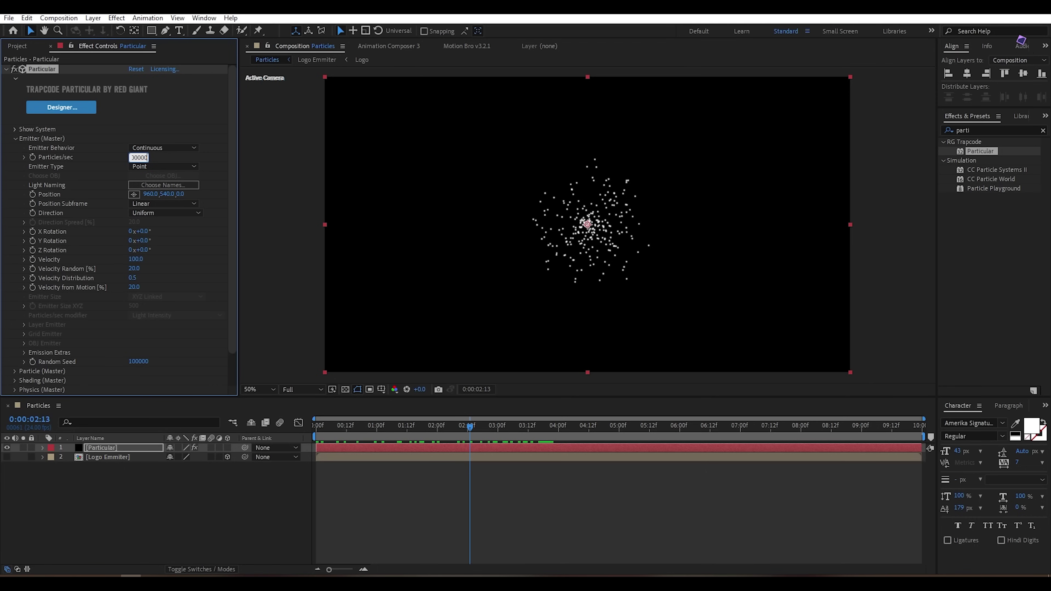
{"action": "key", "text": "Return"}
{"action": "left_click", "coordinate": [497, 425]}
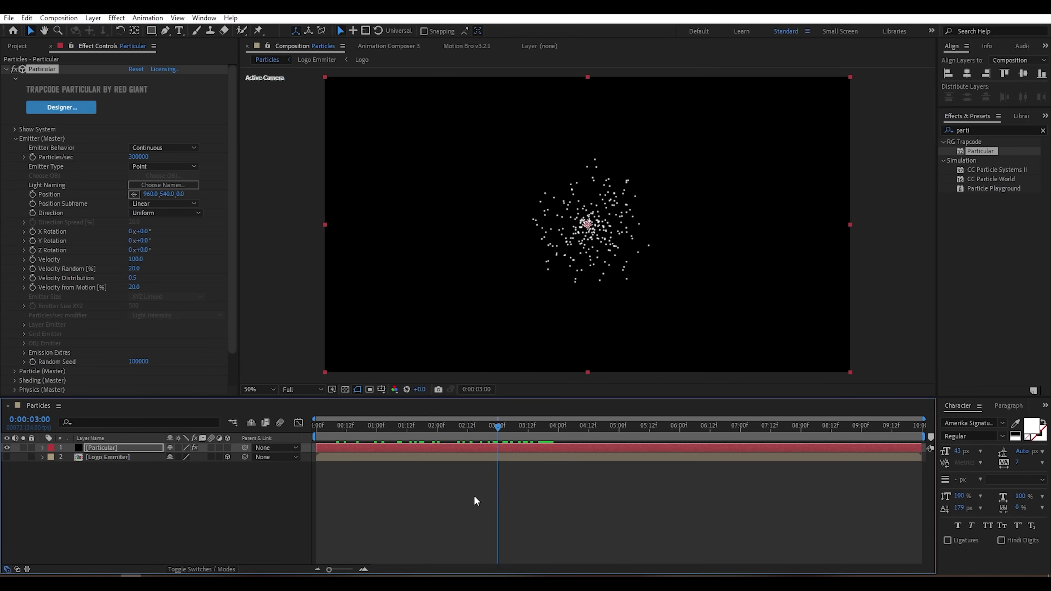
{"action": "left_click", "coordinate": [33, 156]}
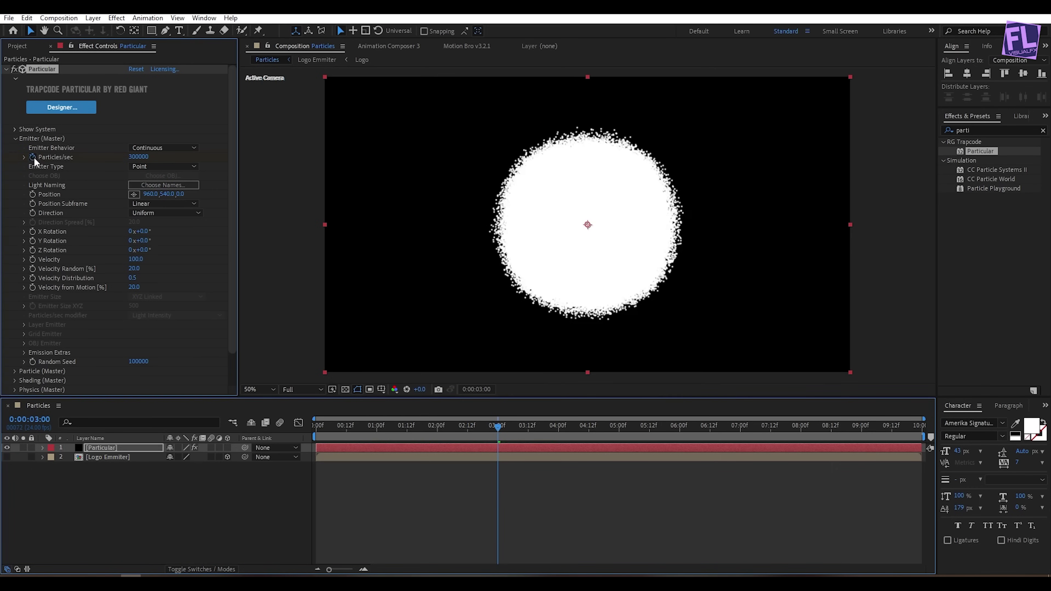
{"action": "left_click", "coordinate": [501, 427]}
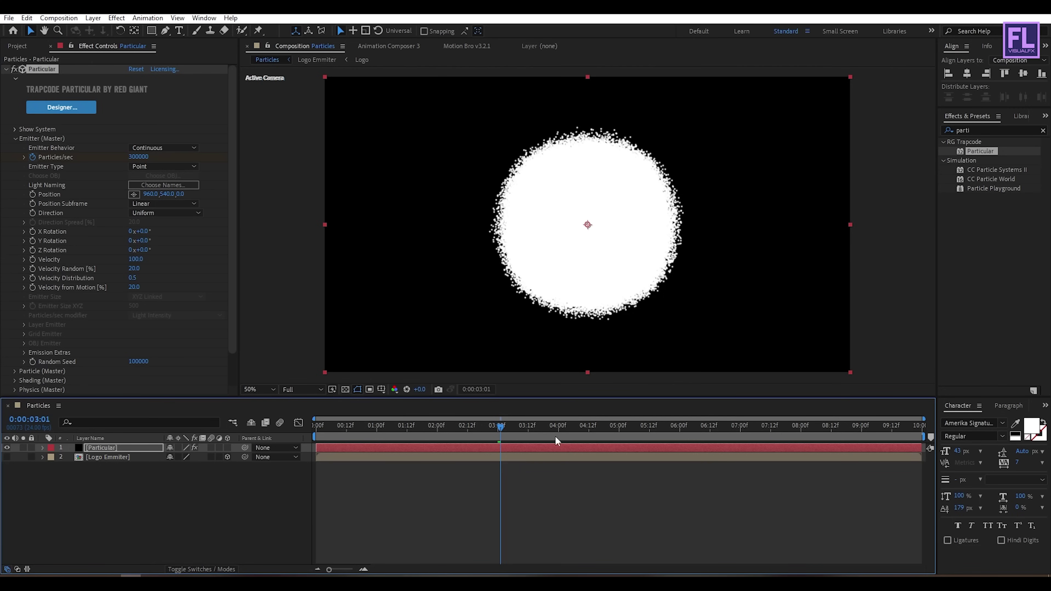
{"action": "left_click", "coordinate": [139, 159]}
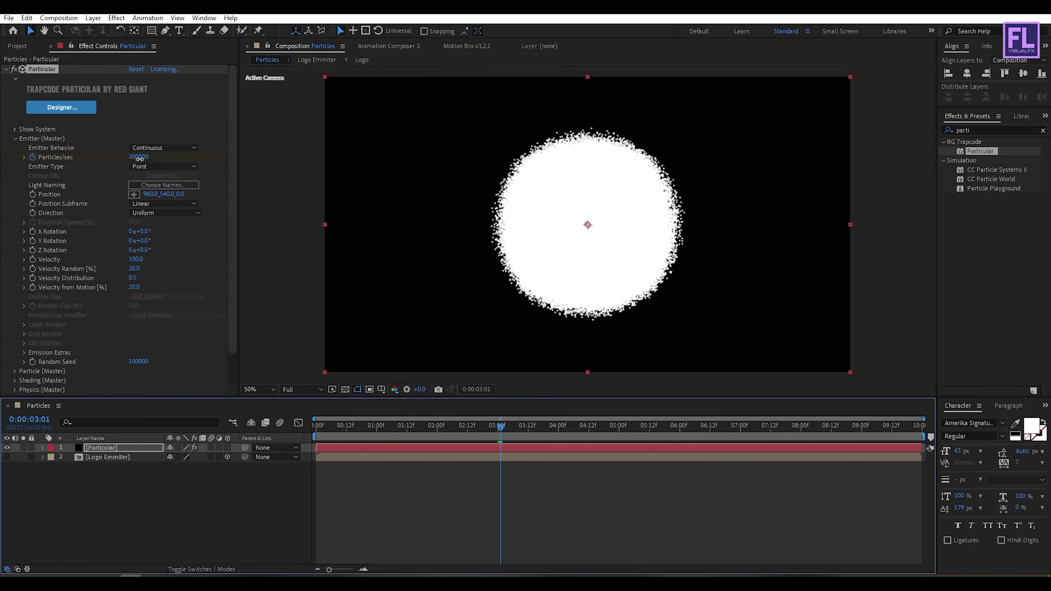
{"action": "type", "text": "0"}
{"action": "key", "text": "Return"}
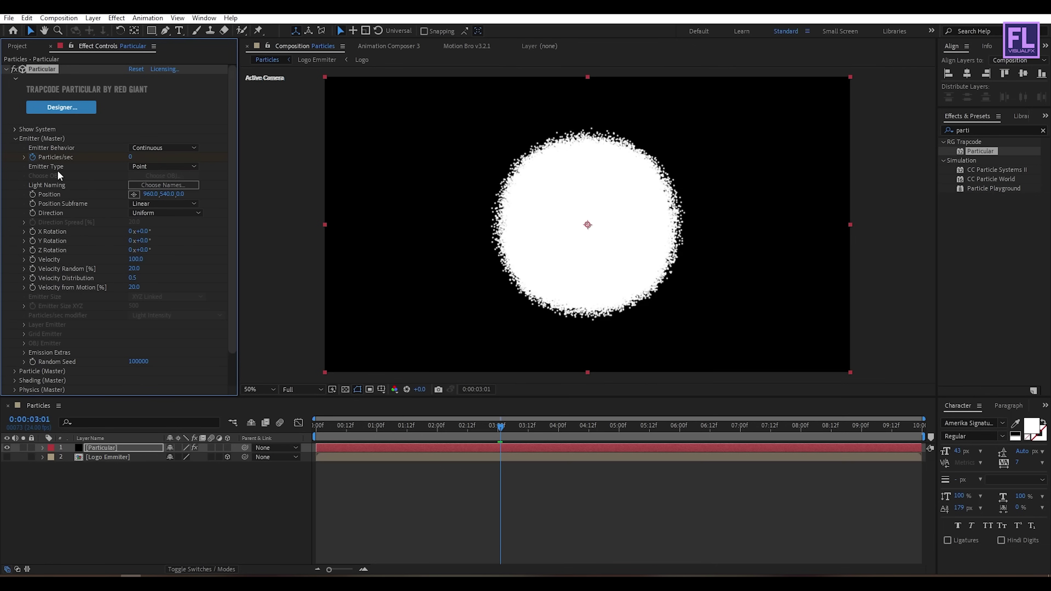
Set the emitter type to Light(s) and all four velocity values to 0.
{"action": "left_click", "coordinate": [156, 166]}
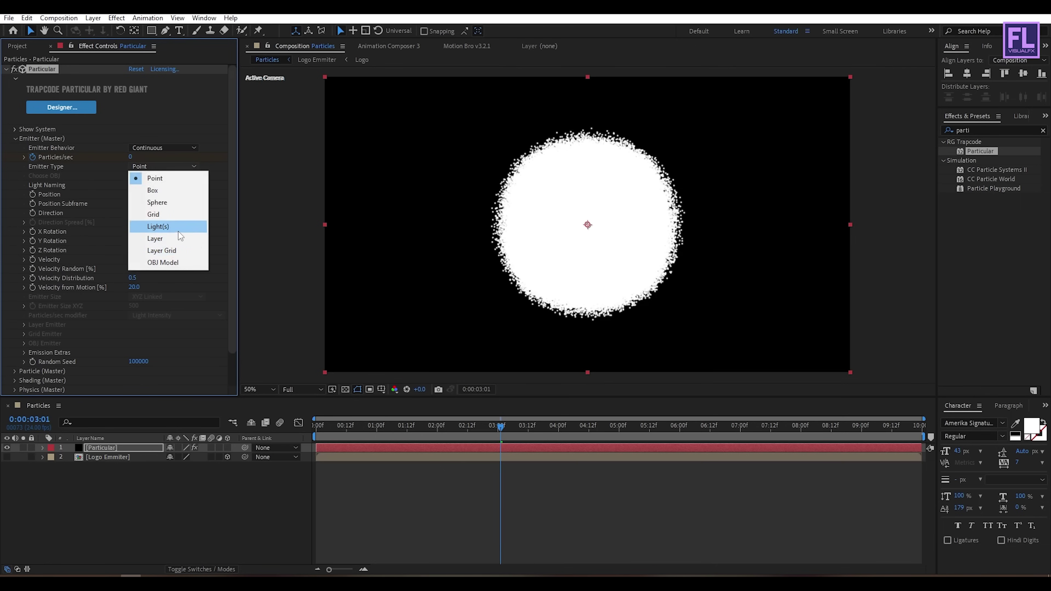
{"action": "left_click", "coordinate": [170, 228]}
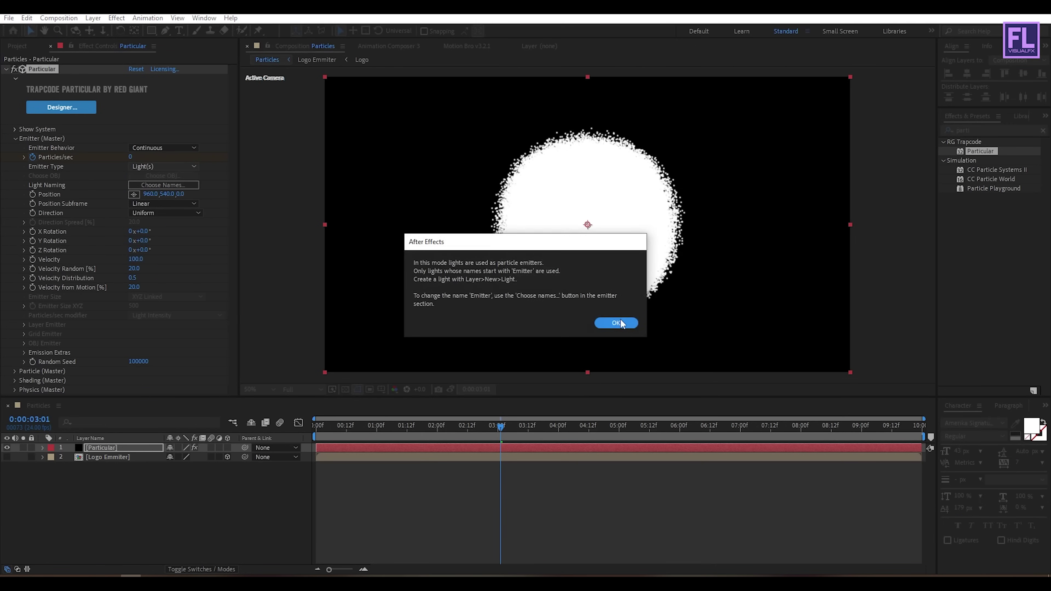
{"action": "left_click", "coordinate": [616, 322]}
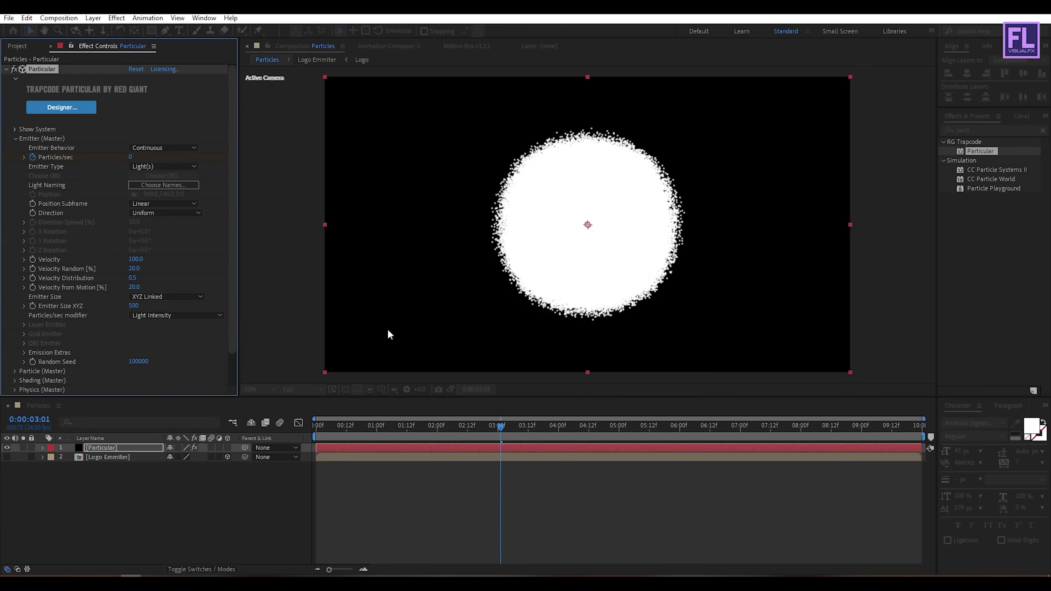
{"action": "left_click", "coordinate": [133, 259]}
{"action": "type", "text": "0"}
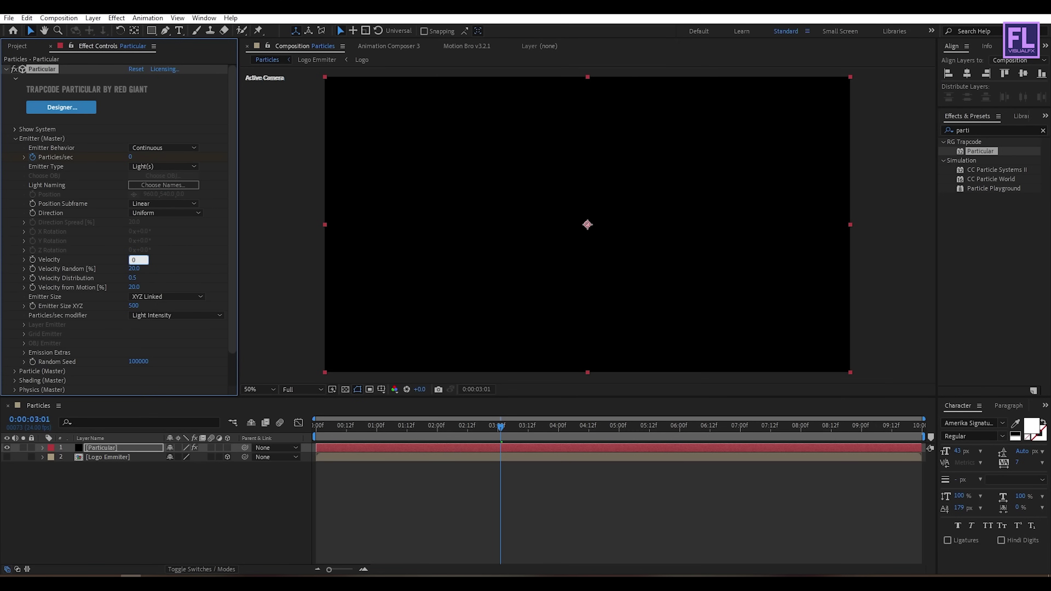
{"action": "key", "text": "Tab"}
{"action": "type", "text": "0"}
{"action": "key", "text": "Tab"}
{"action": "type", "text": "0"}
{"action": "key", "text": "Tab"}
{"action": "type", "text": "0"}
{"action": "key", "text": "Return"}
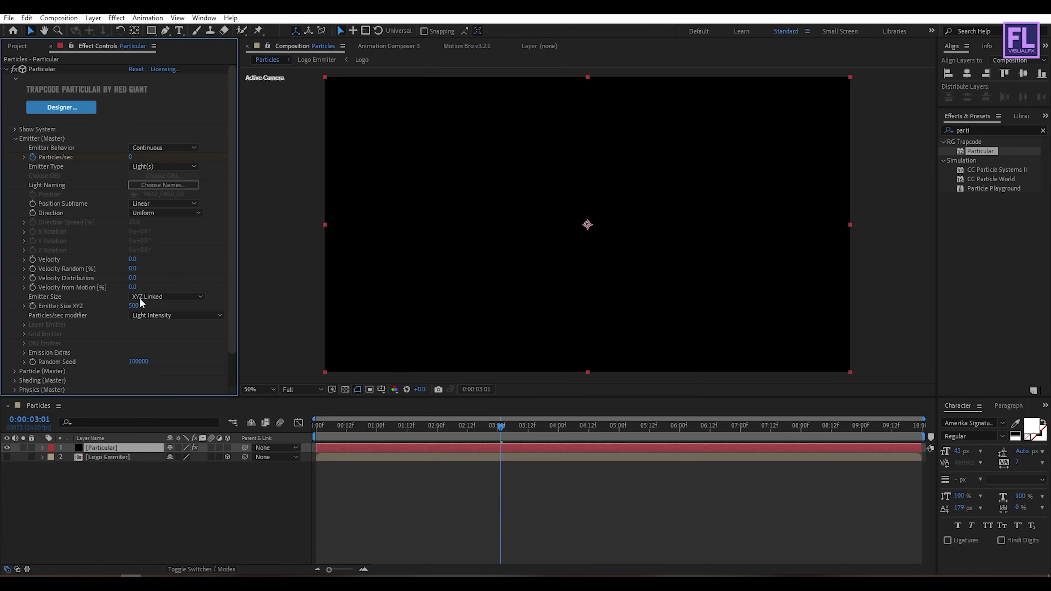
Set Emitter Size to XYZ Individual with X 50, Y 50, Z 1.
{"action": "left_click", "coordinate": [162, 297]}
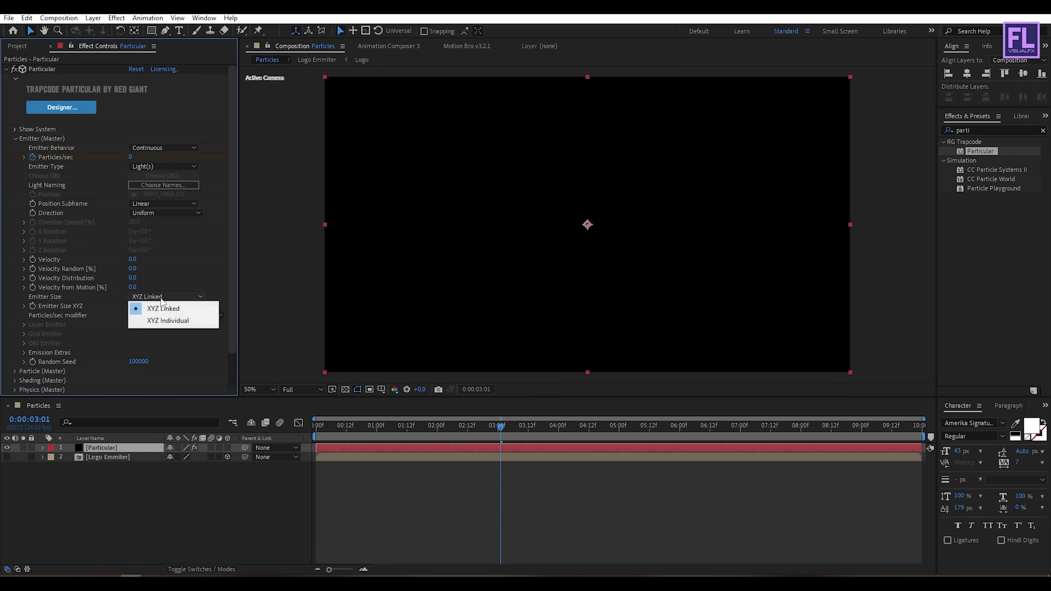
{"action": "left_click", "coordinate": [161, 321]}
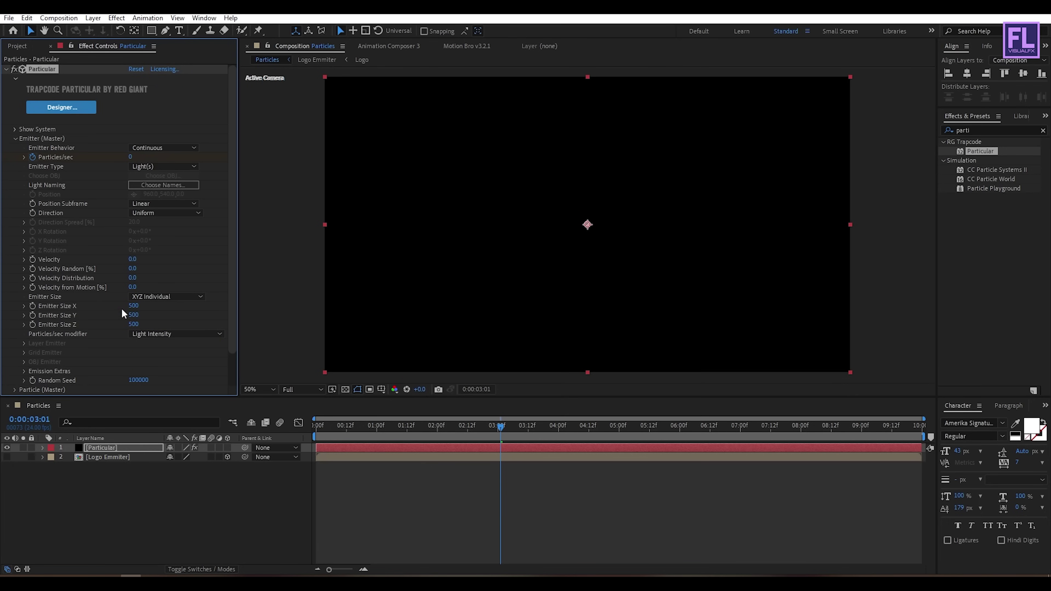
{"action": "left_click", "coordinate": [133, 307]}
{"action": "type", "text": "50"}
{"action": "key", "text": "Tab"}
{"action": "type", "text": "50"}
{"action": "key", "text": "Tab"}
{"action": "key", "text": "Caps_Lock"}
{"action": "type", "text": "1"}
{"action": "key", "text": "Caps_Lock"}
{"action": "key", "text": "Return"}
{"action": "left_click_drag", "start_coordinate": [497, 428], "coordinate": [452, 429]}
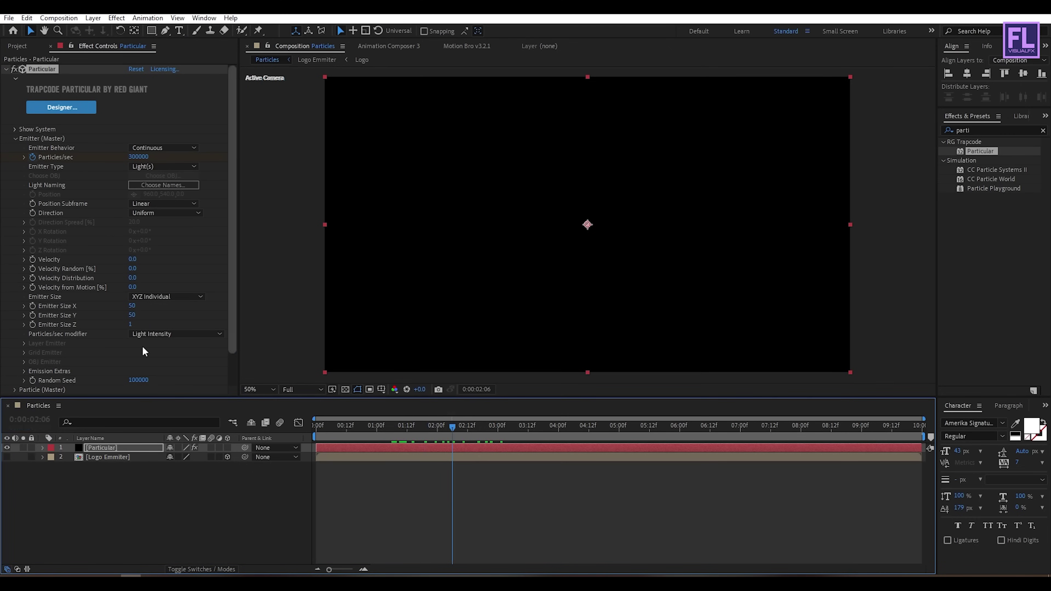
{"action": "left_click", "coordinate": [177, 167]}
Switch the emitter to Layer, using Logo Emmiter with Particle Birth Time sampling.
{"action": "left_click", "coordinate": [169, 244]}
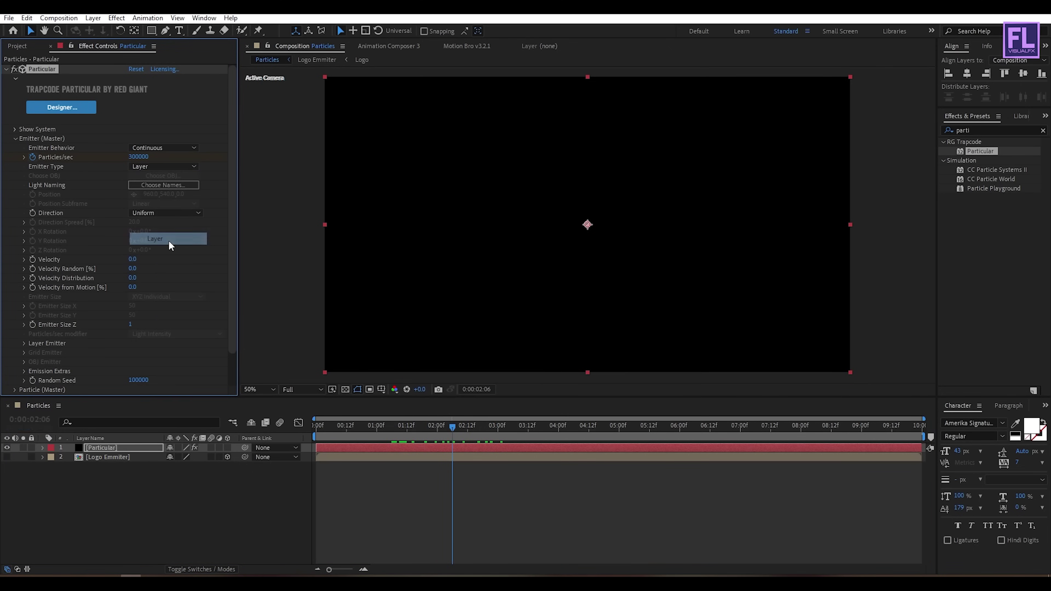
{"action": "scroll", "coordinate": [89, 321], "scroll_direction": "down", "scroll_amount": 1}
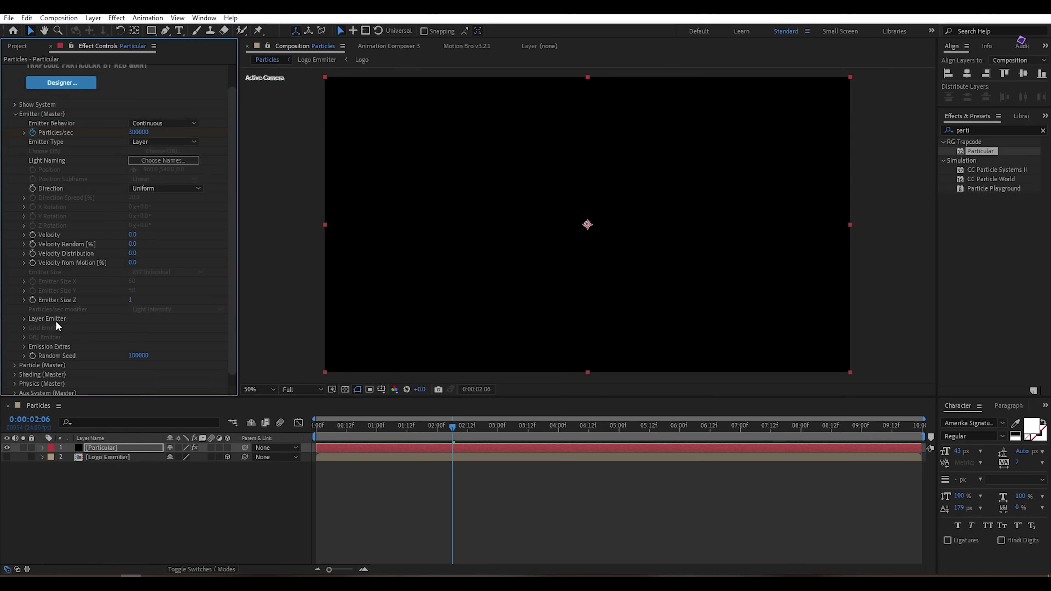
{"action": "left_click", "coordinate": [23, 319]}
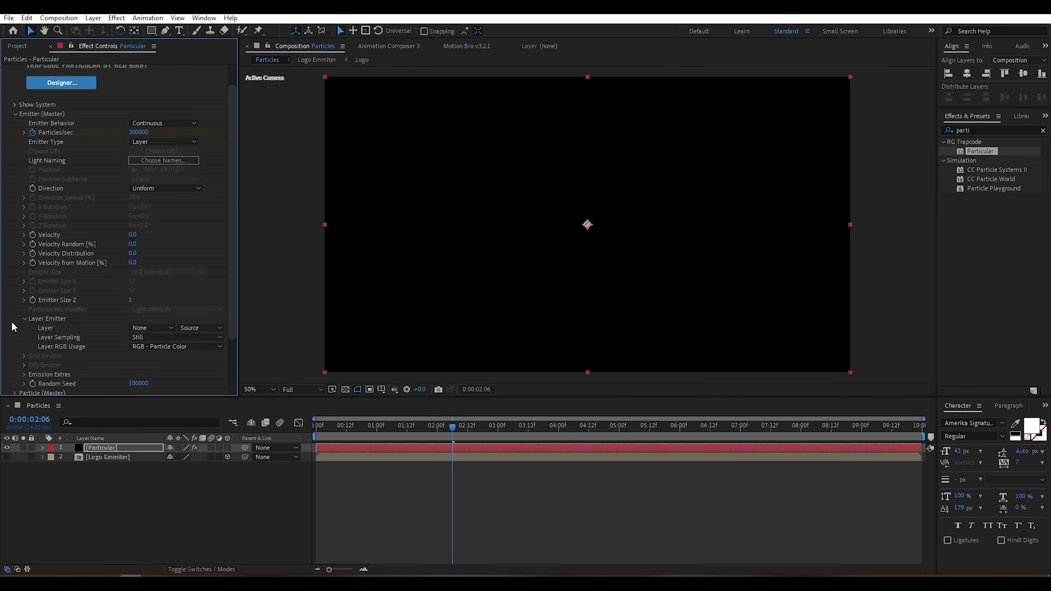
{"action": "left_click", "coordinate": [154, 329]}
{"action": "left_click", "coordinate": [150, 368]}
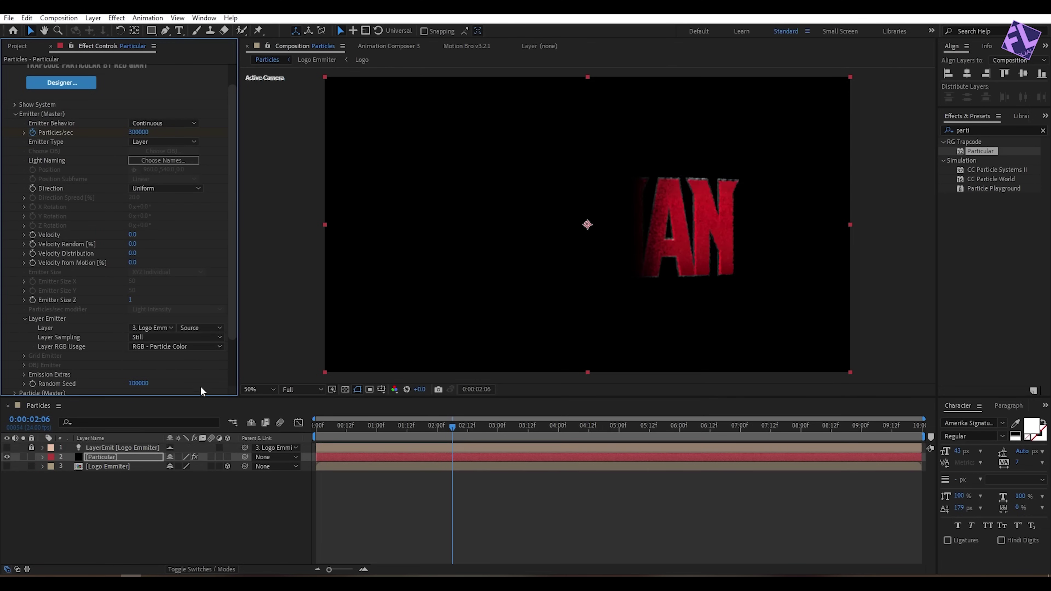
{"action": "left_click", "coordinate": [177, 337]}
{"action": "left_click", "coordinate": [182, 362]}
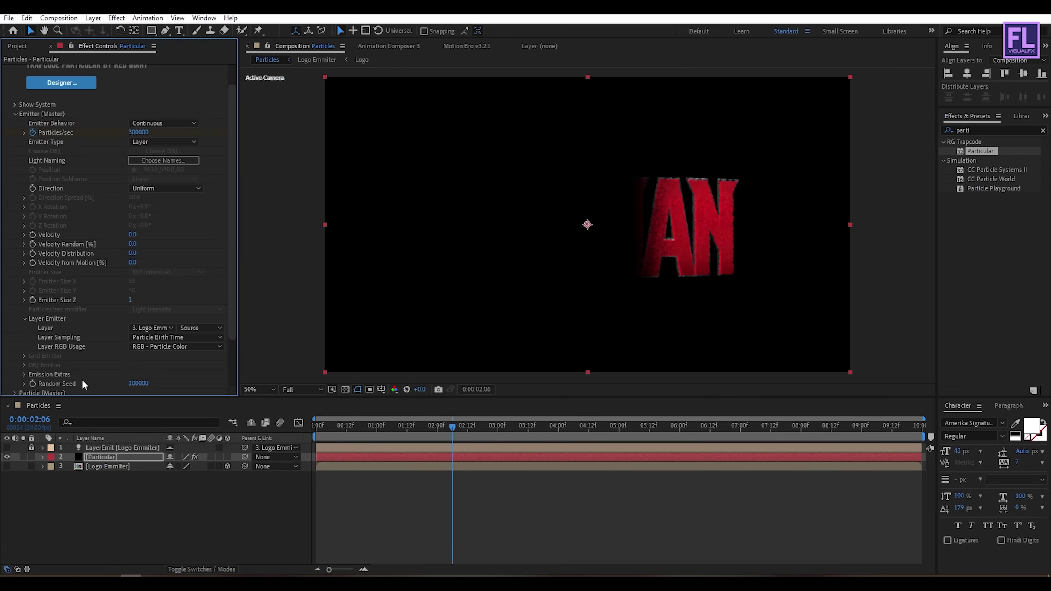
{"action": "left_click", "coordinate": [24, 319]}
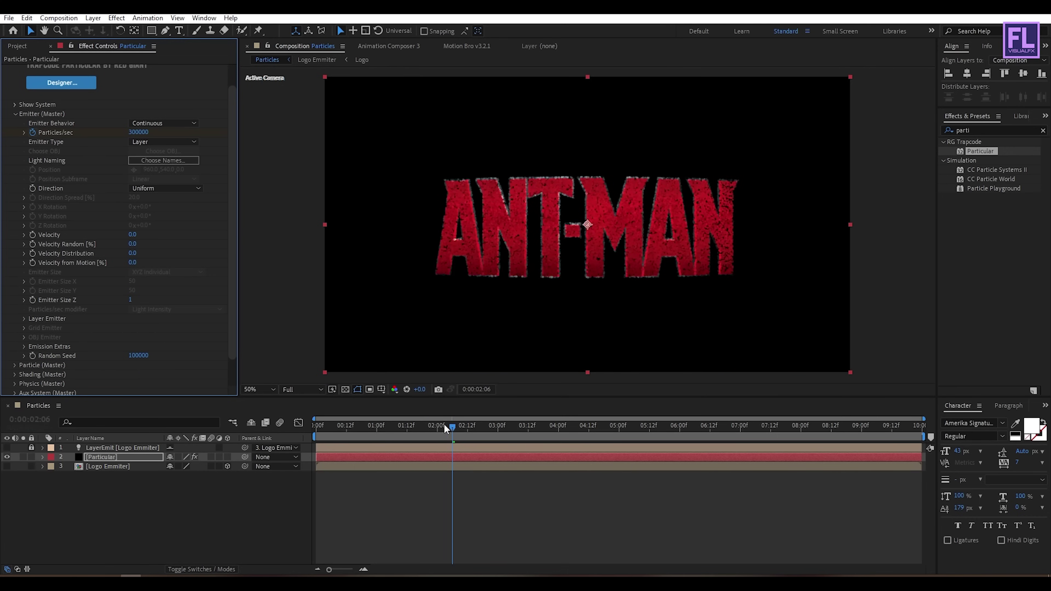
{"action": "left_click_drag", "start_coordinate": [444, 424], "coordinate": [482, 421]}
{"action": "left_click", "coordinate": [18, 129]}
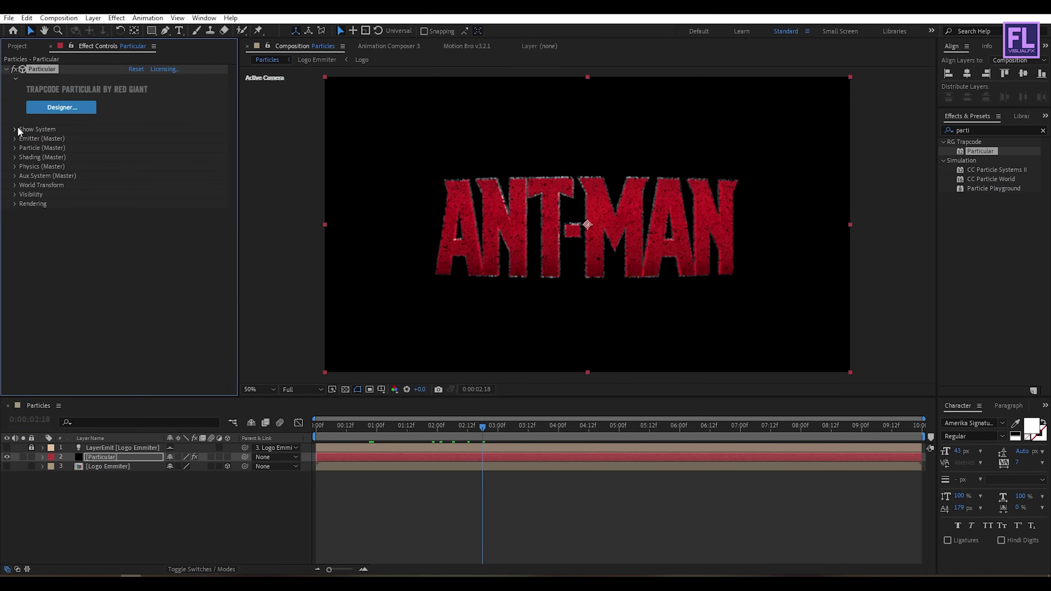
Set particle Life to 2.5 s, Life Random 75%, and Sphere Feather 100.
{"action": "left_click", "coordinate": [15, 149]}
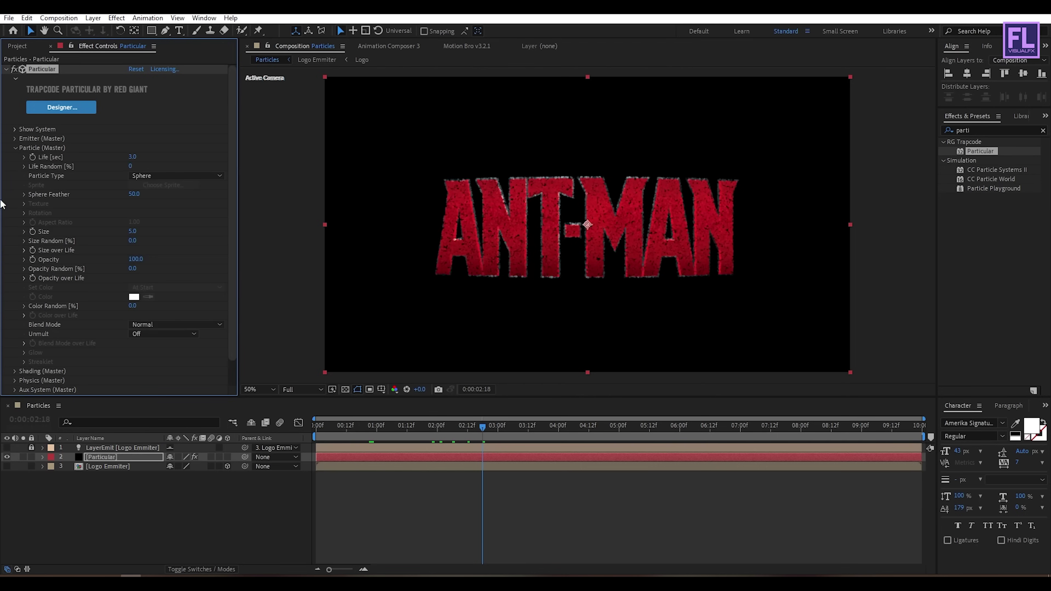
{"action": "left_click", "coordinate": [134, 156]}
{"action": "type", "text": "2.5"}
{"action": "key", "text": "Return"}
{"action": "left_click", "coordinate": [132, 166]}
{"action": "type", "text": "75"}
{"action": "key", "text": "Return"}
{"action": "left_click_drag", "start_coordinate": [135, 194], "coordinate": [302, 198]}
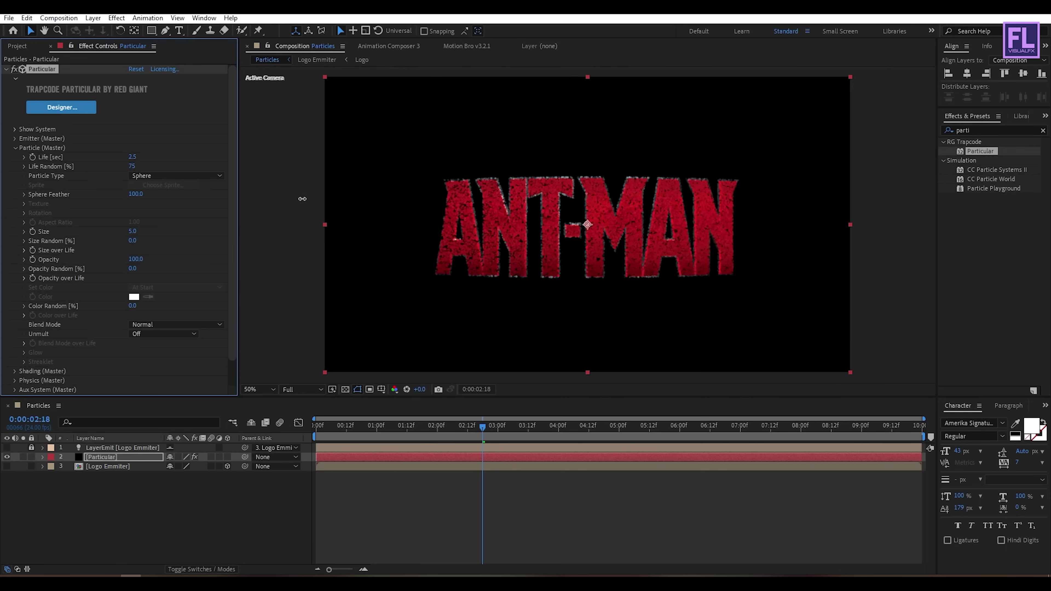
Set particle Size 2, a fading Opacity over Life curve, and Add blend mode.
{"action": "left_click", "coordinate": [136, 233]}
{"action": "type", "text": "3"}
{"action": "key", "text": "BackSpace"}
{"action": "type", "text": "2"}
{"action": "left_click", "coordinate": [191, 232]}
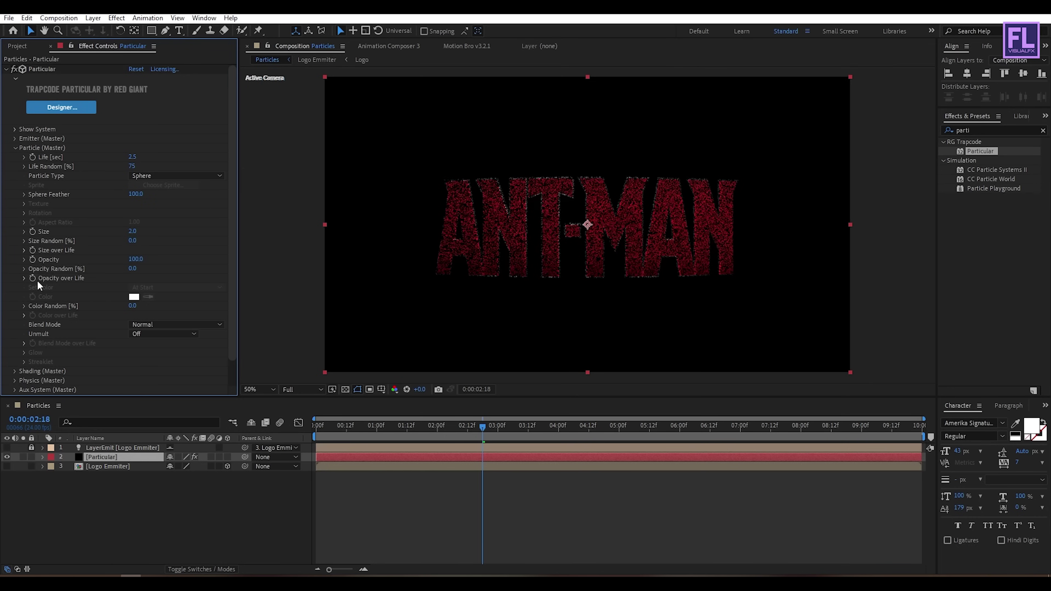
{"action": "left_click", "coordinate": [22, 278]}
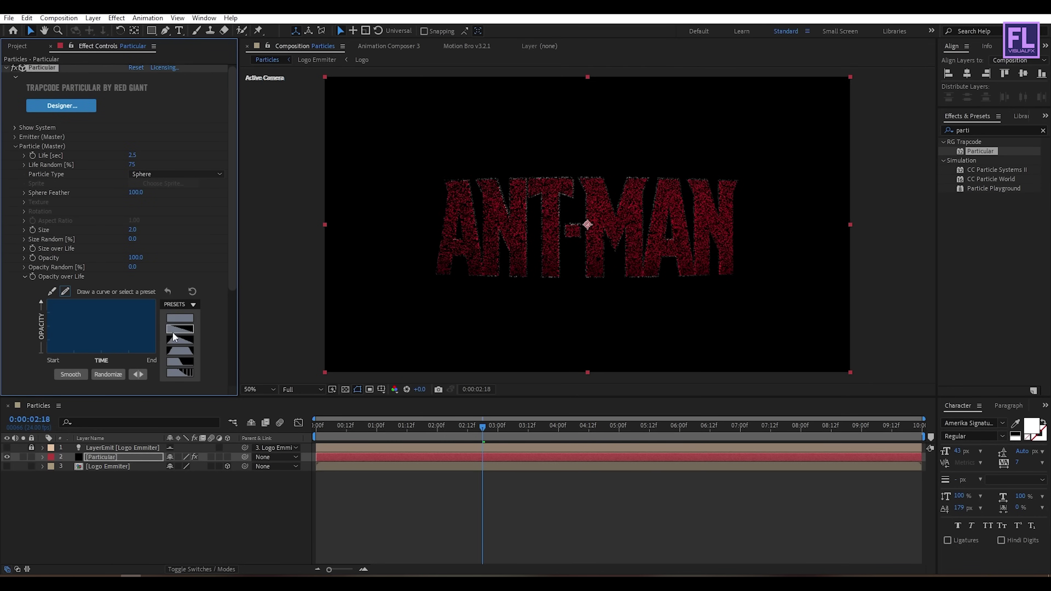
{"action": "left_click", "coordinate": [172, 329]}
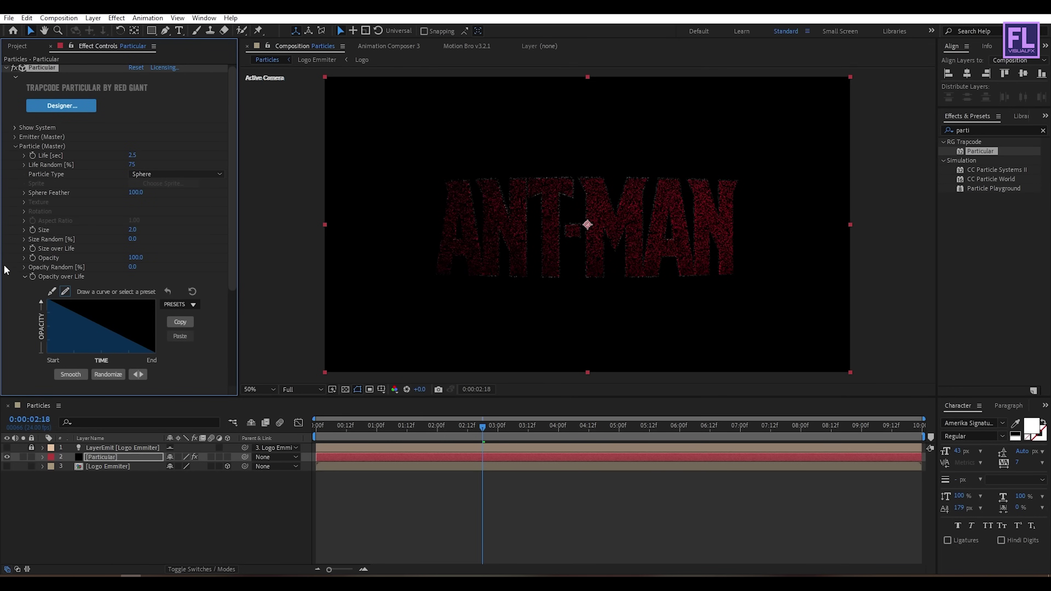
{"action": "left_click", "coordinate": [25, 277]}
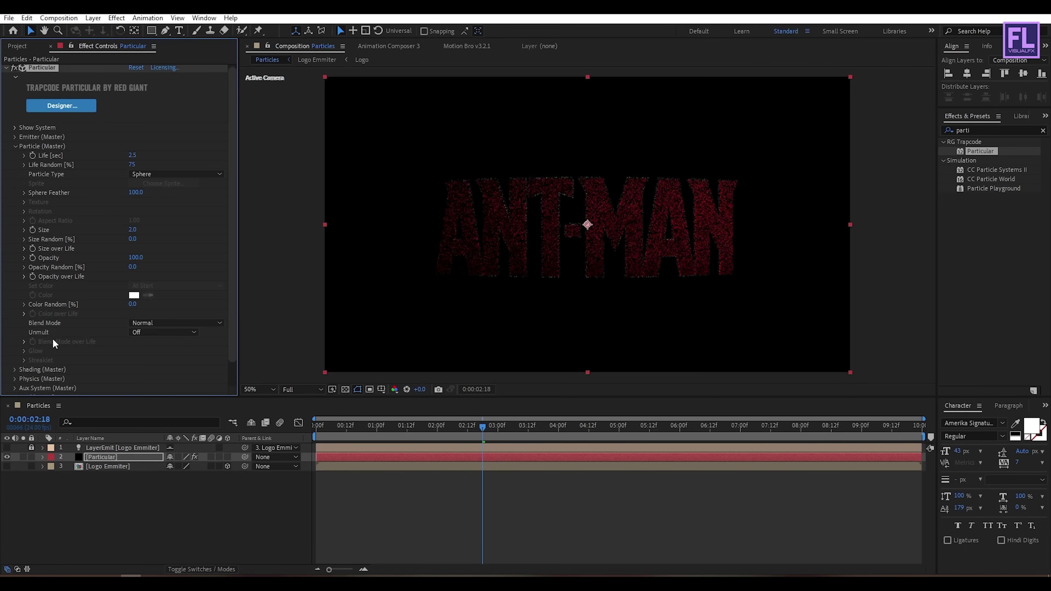
{"action": "left_click", "coordinate": [157, 322]}
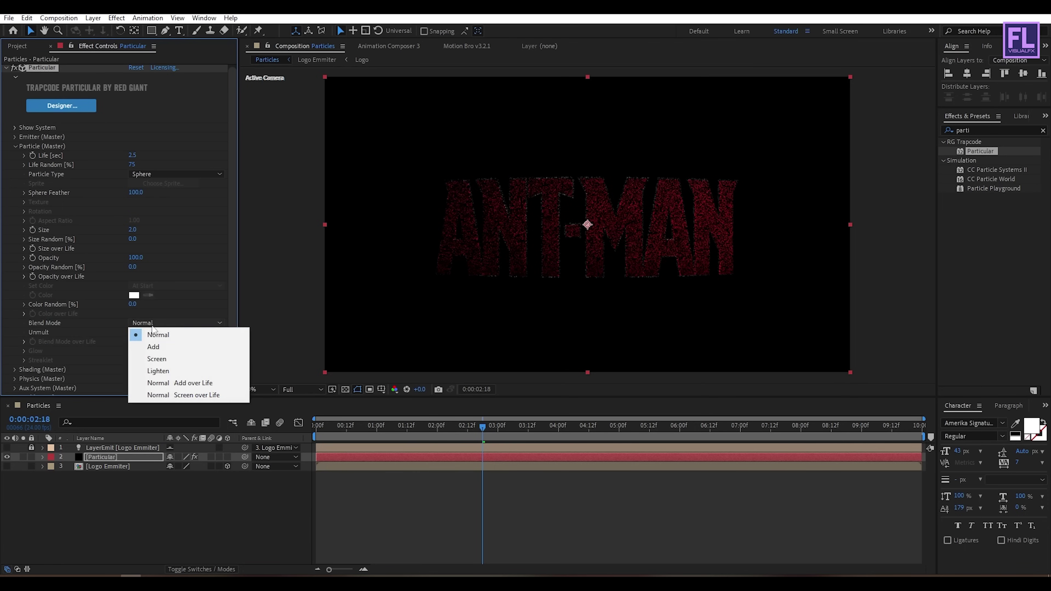
{"action": "left_click", "coordinate": [160, 347]}
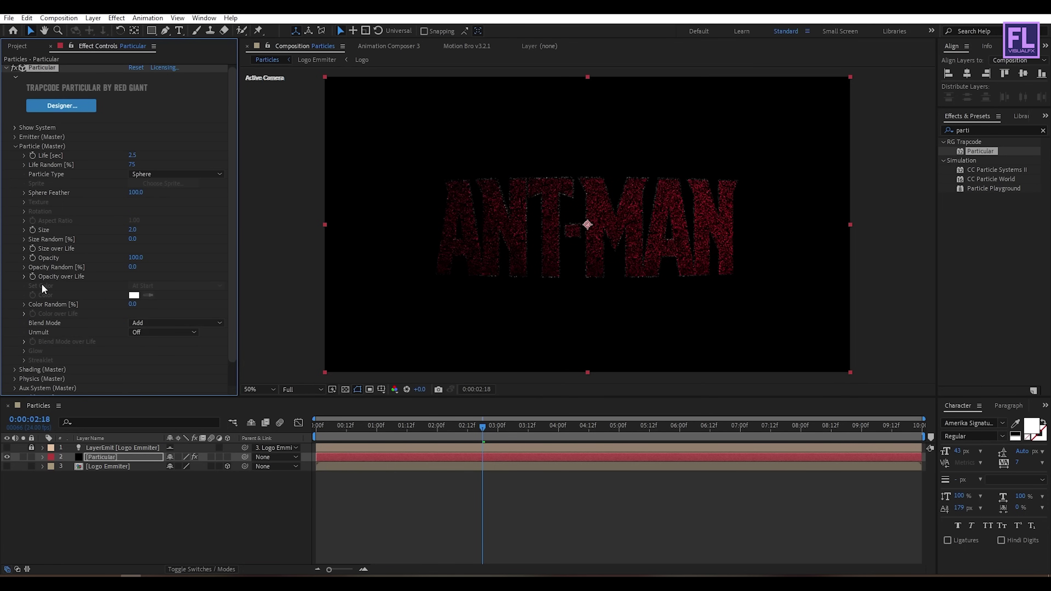
{"action": "left_click", "coordinate": [14, 146]}
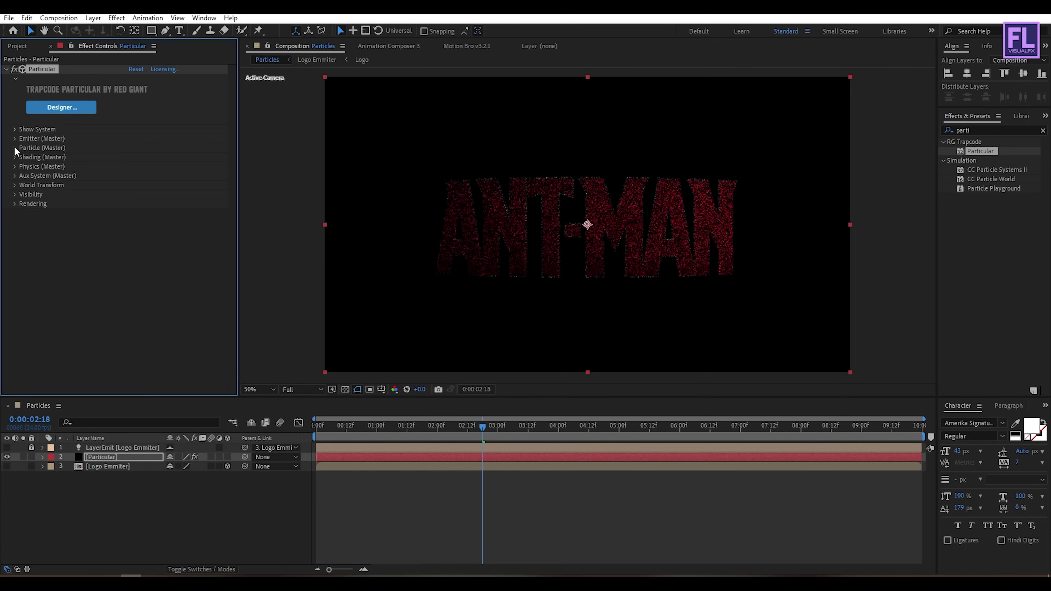
{"action": "left_click", "coordinate": [15, 167]}
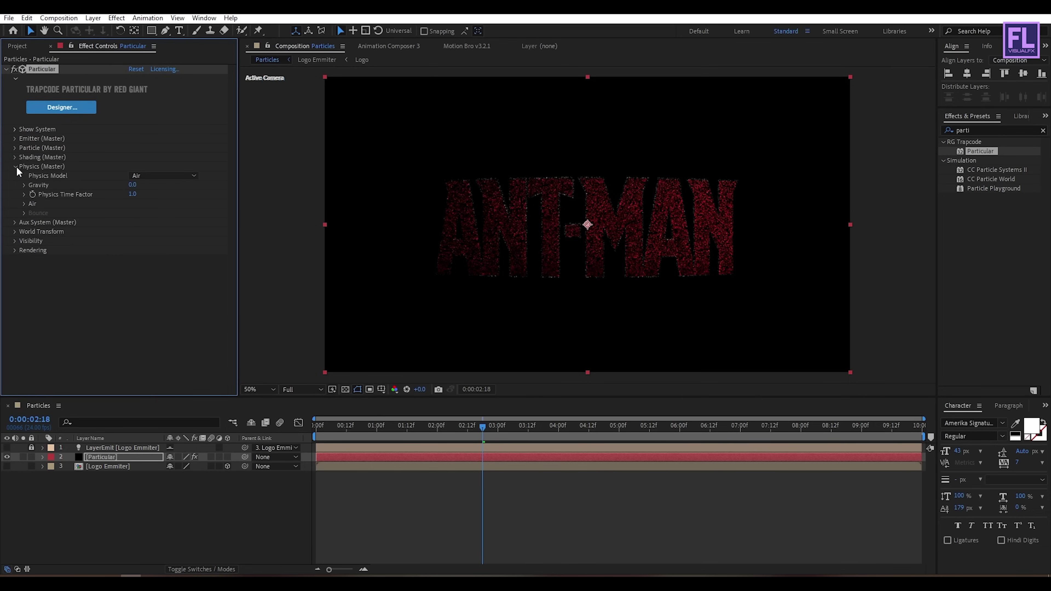
Set the Air Wind X to 75 and Wind Y to -75.
{"action": "left_click", "coordinate": [24, 204]}
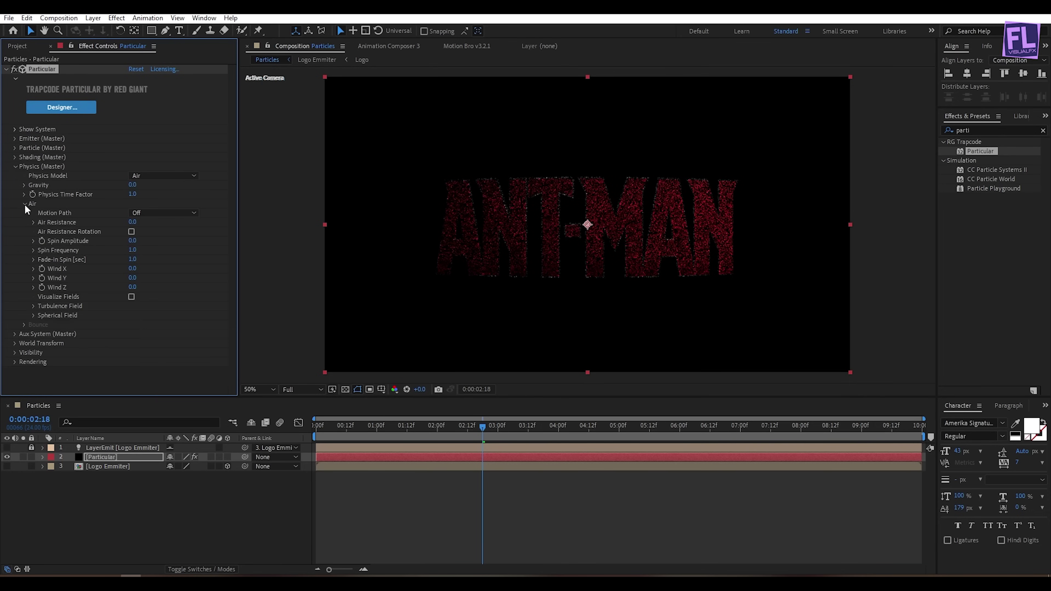
{"action": "left_click", "coordinate": [131, 269]}
{"action": "type", "text": "75"}
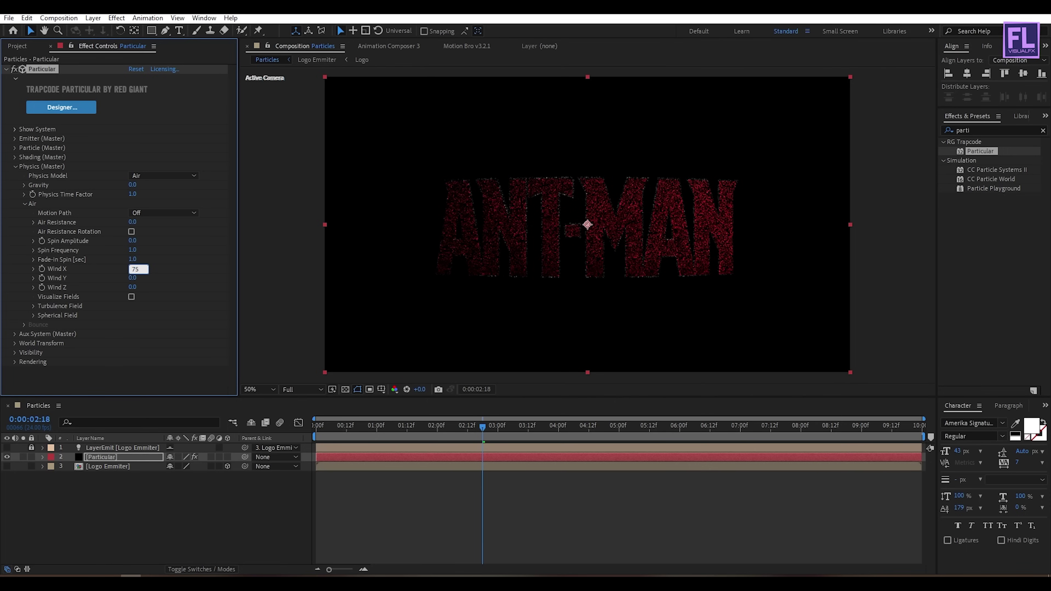
{"action": "key", "text": "Tab"}
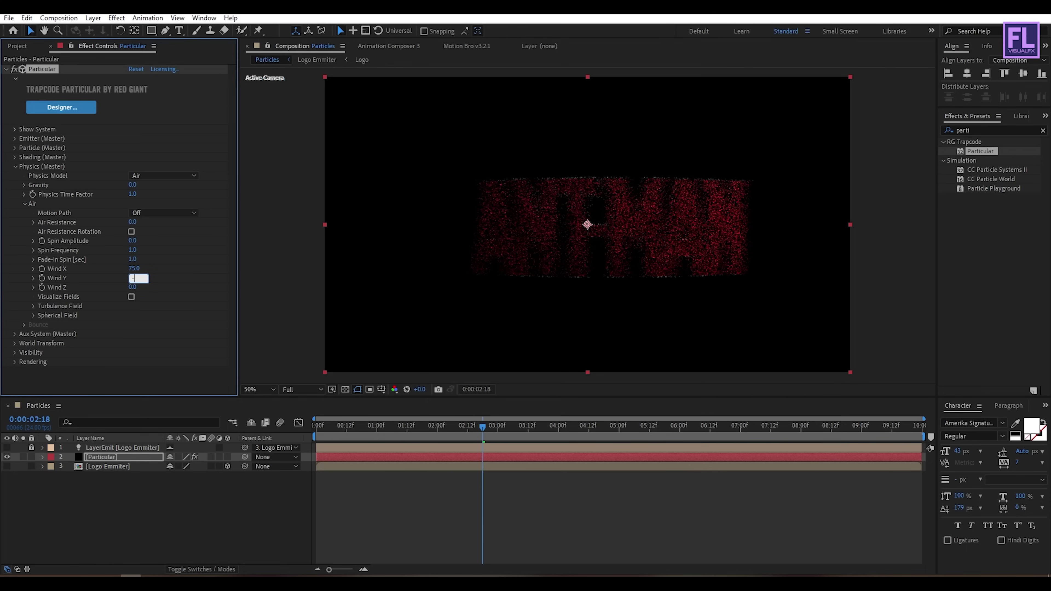
{"action": "key", "text": "Return"}
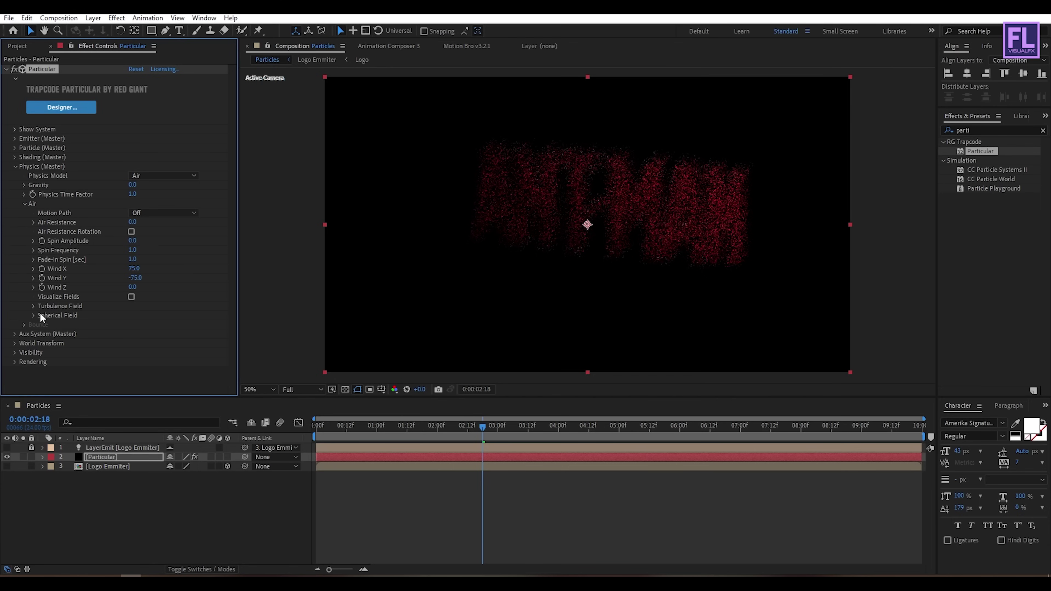
Set the Turbulence Field Affect Size to 2 and Affect Position to about 149.
{"action": "left_click", "coordinate": [33, 305]}
{"action": "scroll", "coordinate": [79, 346], "scroll_direction": "down", "scroll_amount": 2}
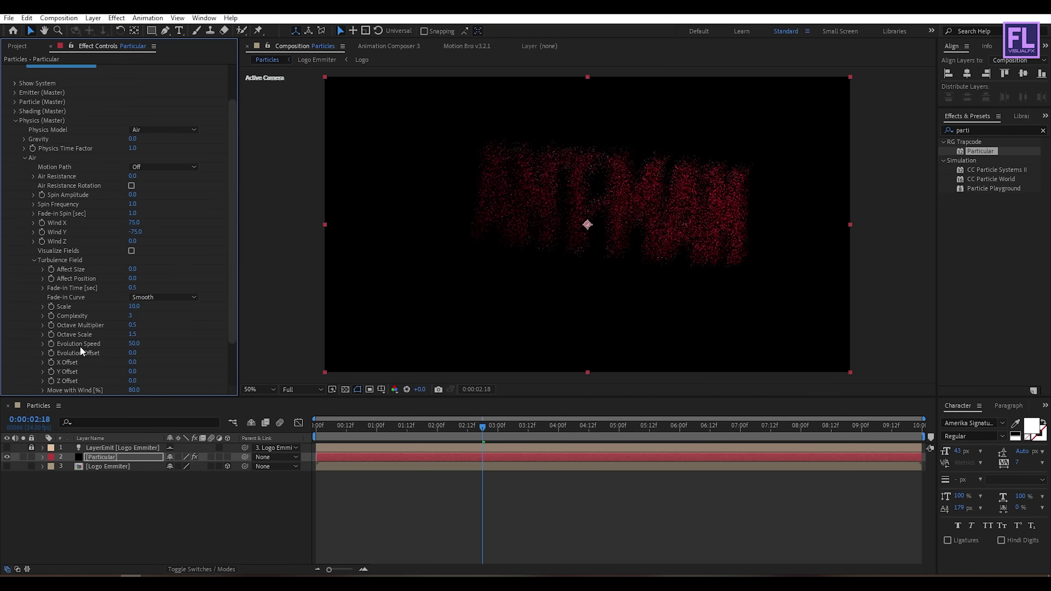
{"action": "left_click", "coordinate": [133, 269]}
{"action": "type", "text": "2"}
{"action": "key", "text": "Return"}
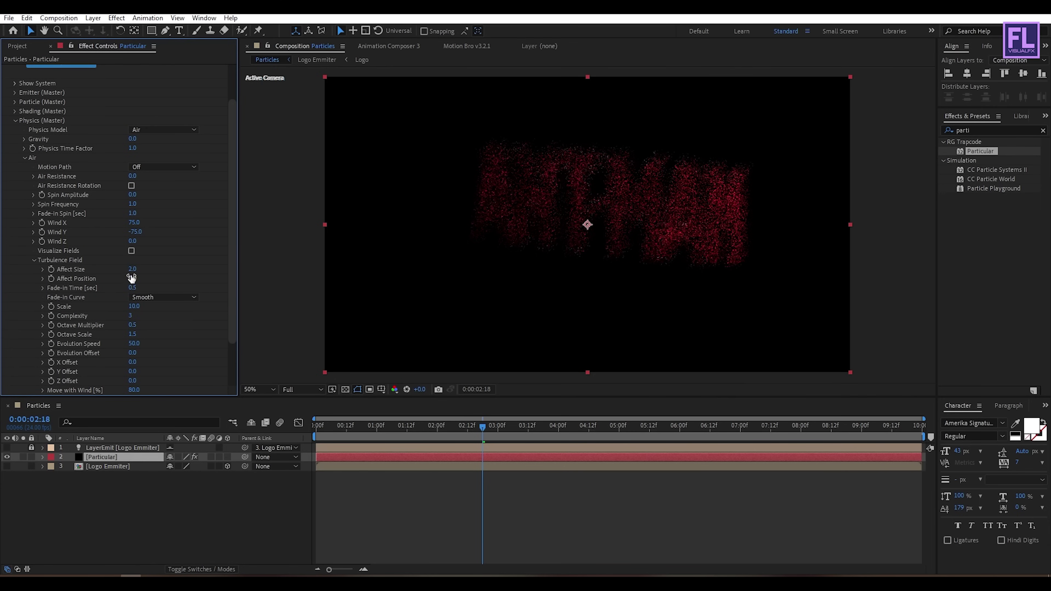
{"action": "left_click_drag", "start_coordinate": [132, 278], "coordinate": [209, 272]}
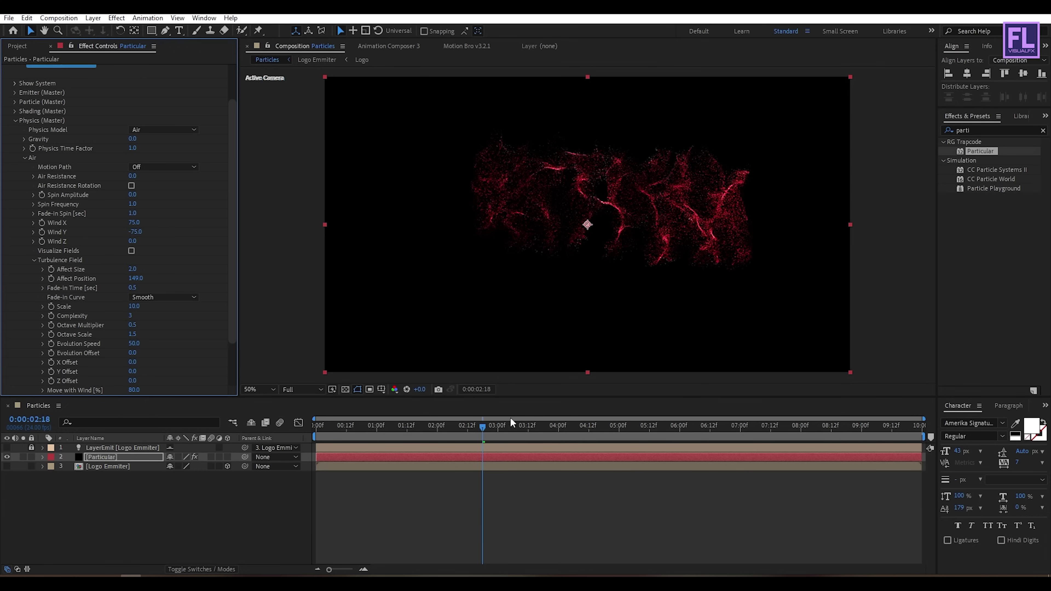
Scrub the timeline to preview the dispersing particles, then collapse the Physics settings.
{"action": "left_click", "coordinate": [400, 432]}
{"action": "mouse_move", "coordinate": [400, 432]}
{"action": "left_mouse_down"}
{"action": "mouse_move", "coordinate": [389, 432]}
{"action": "mouse_move", "coordinate": [554, 431]}
{"action": "mouse_move", "coordinate": [376, 447]}
{"action": "mouse_move", "coordinate": [471, 433]}
{"action": "mouse_move", "coordinate": [407, 442]}
{"action": "left_mouse_up"}
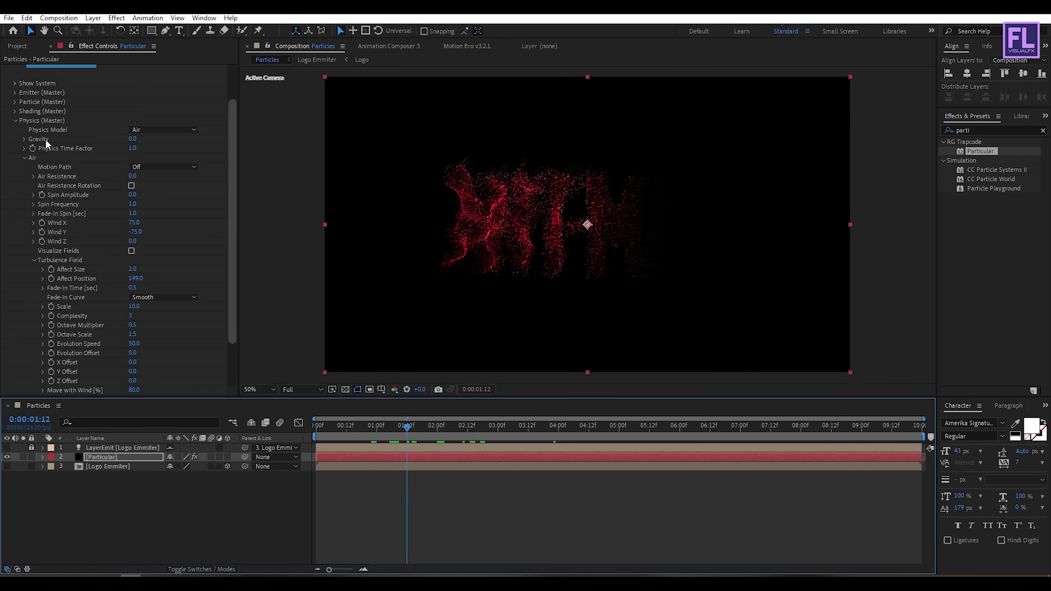
{"action": "scroll", "coordinate": [187, 322], "scroll_direction": "up", "scroll_amount": 2}
{"action": "scroll", "coordinate": [187, 322], "scroll_direction": "down", "scroll_amount": 3}
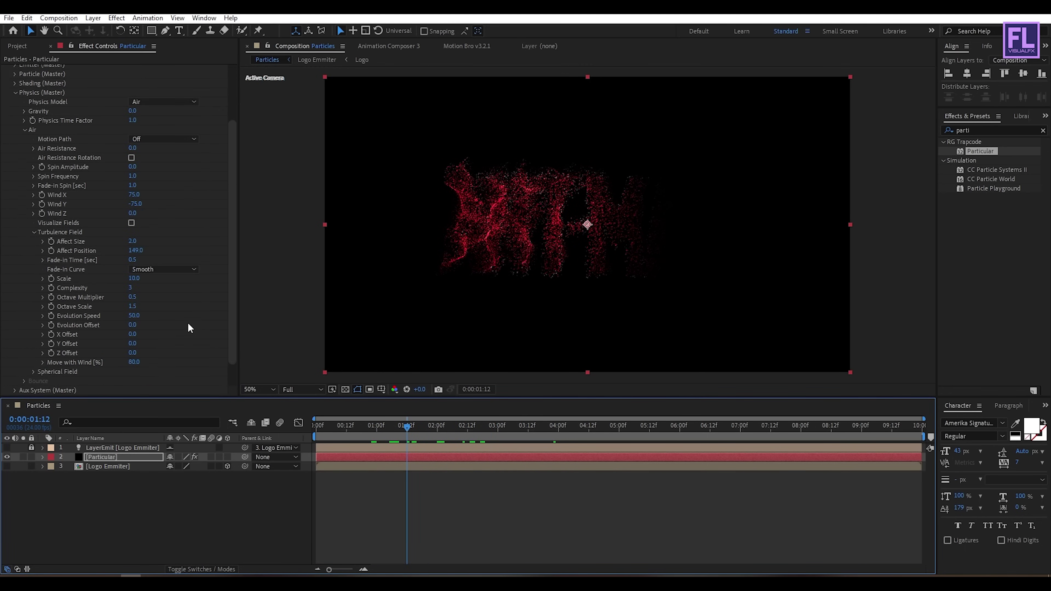
{"action": "scroll", "coordinate": [187, 322], "scroll_direction": "up", "scroll_amount": 3}
{"action": "left_click", "coordinate": [15, 166]}
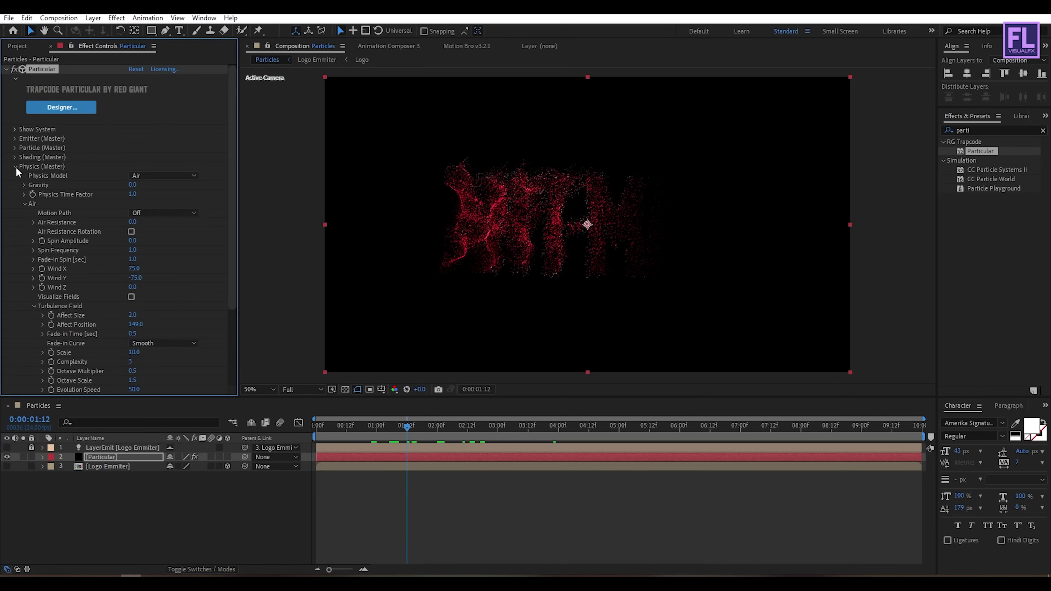
{"action": "left_click", "coordinate": [103, 495]}
{"action": "left_click", "coordinate": [107, 457]}
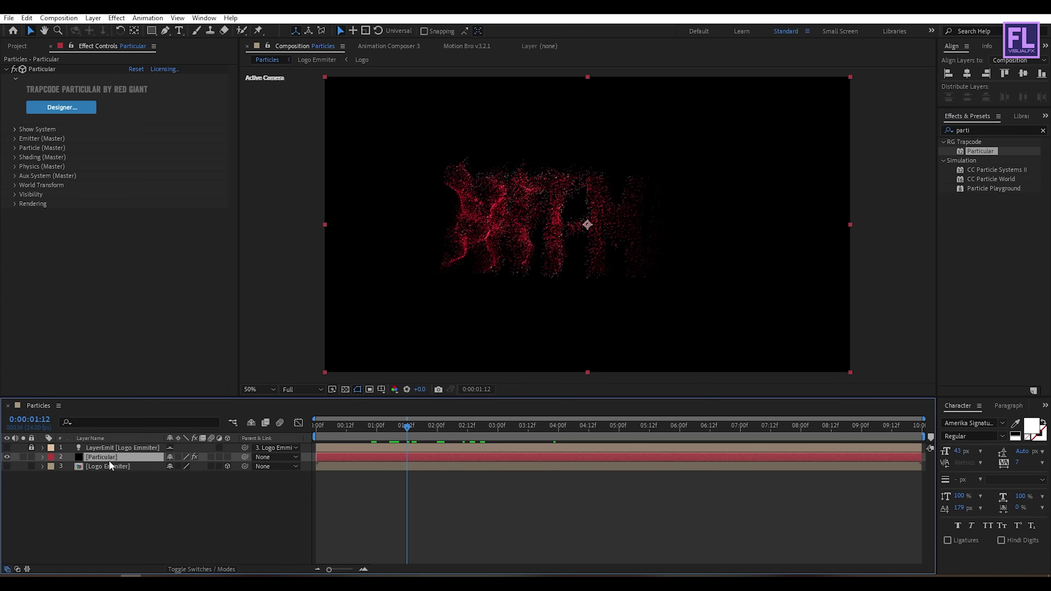
Duplicate the Particular layer and set the copy's particle Life to 2 seconds.
{"action": "key", "text": "ctrl+d"}
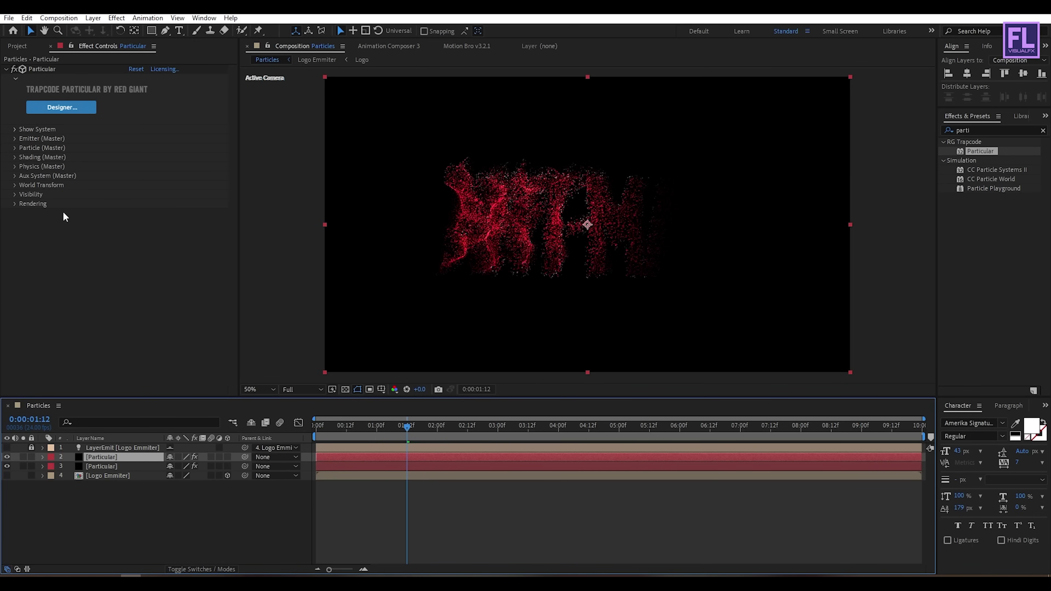
{"action": "left_click", "coordinate": [15, 139]}
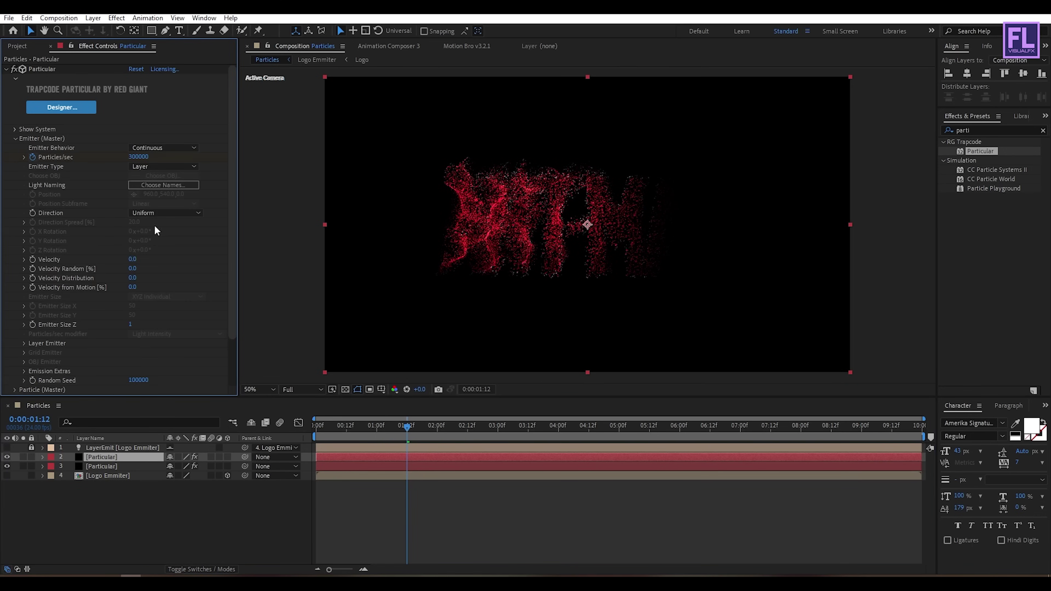
{"action": "left_click", "coordinate": [16, 139]}
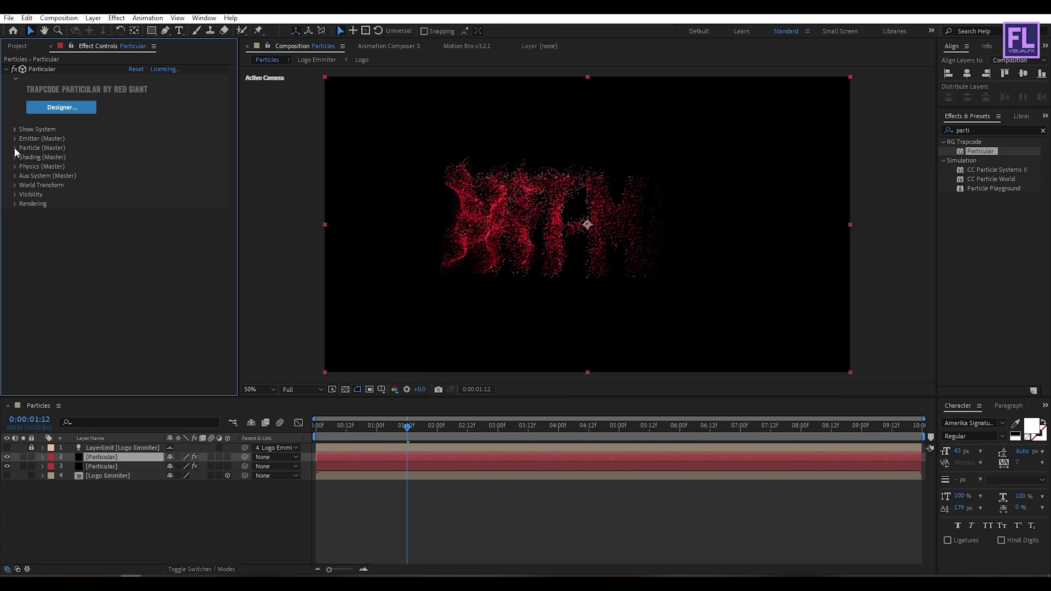
{"action": "left_click", "coordinate": [15, 148]}
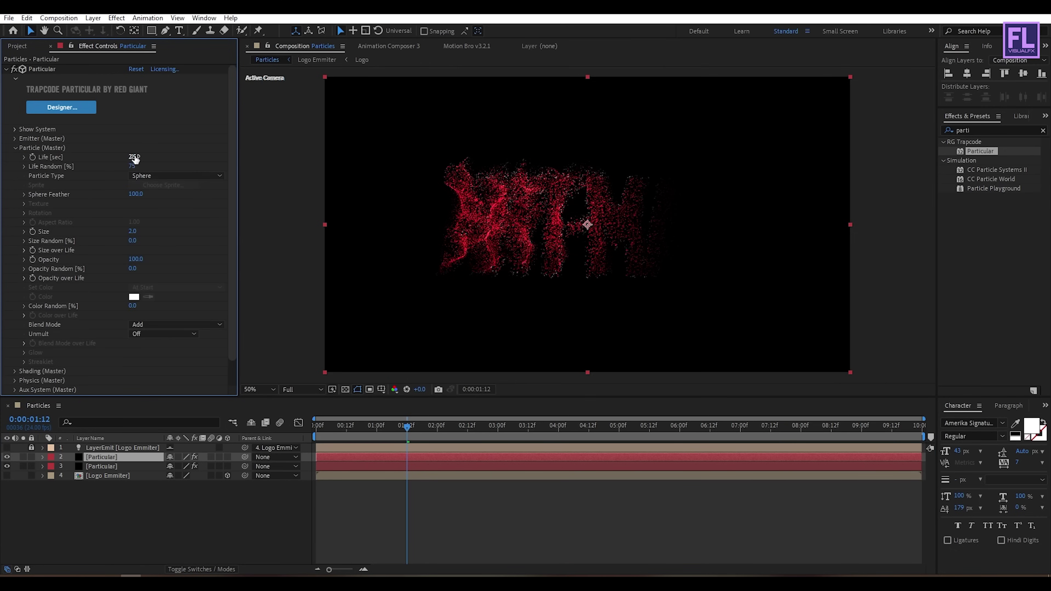
{"action": "left_click", "coordinate": [132, 157]}
{"action": "type", "text": "2"}
{"action": "key", "text": "Return"}
{"action": "left_click", "coordinate": [16, 148]}
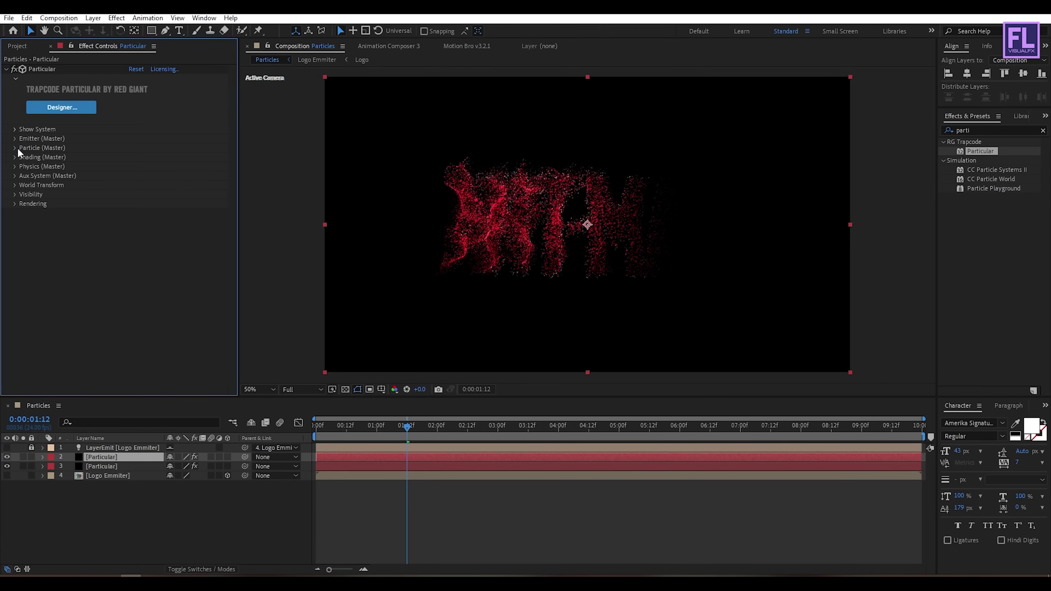
Set the copy's Wind X to 100, Wind Y to -100 and turbulence Affect Position to 300.
{"action": "left_click", "coordinate": [14, 167]}
{"action": "scroll", "coordinate": [137, 279], "scroll_direction": "down", "scroll_amount": 2}
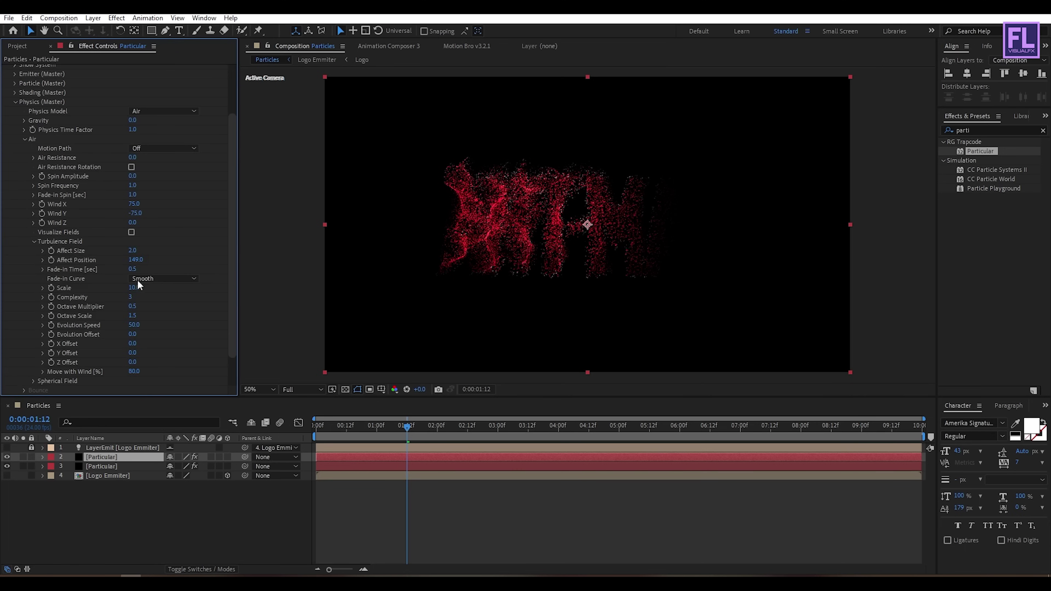
{"action": "left_click", "coordinate": [134, 204]}
{"action": "type", "text": "100"}
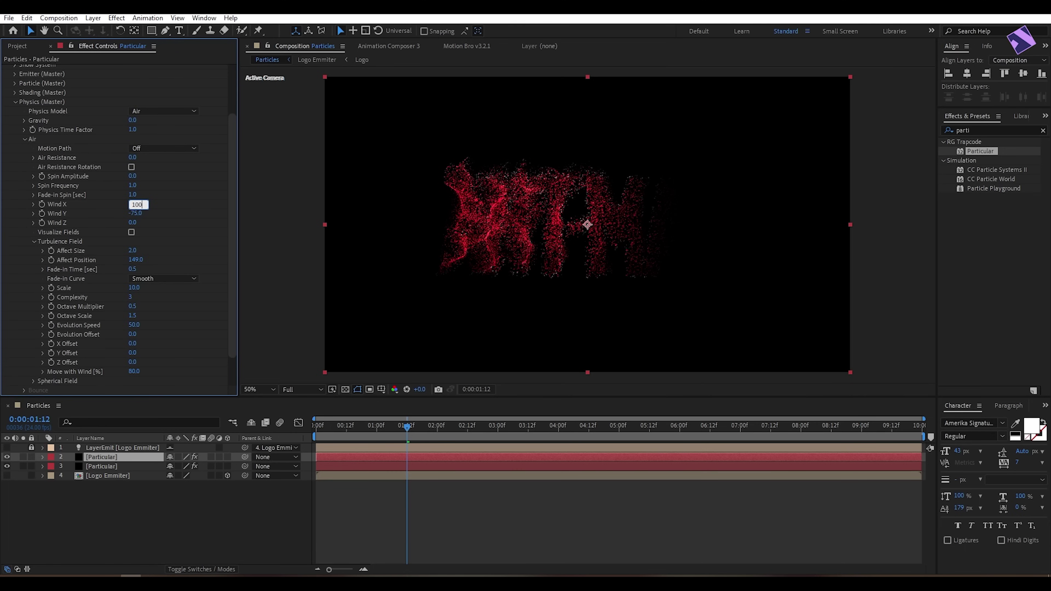
{"action": "key", "text": "Tab"}
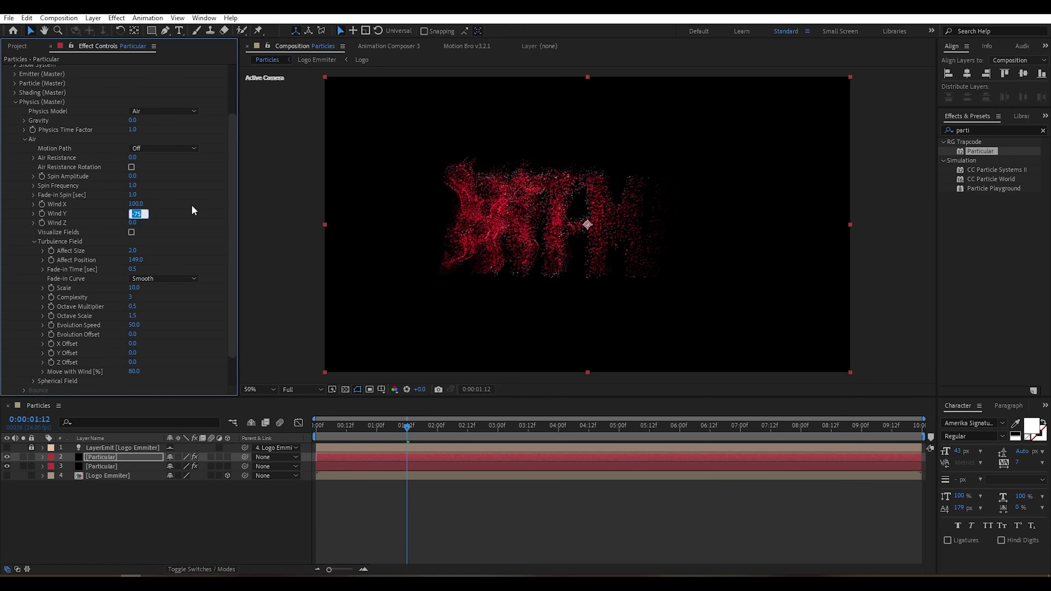
{"action": "type", "text": "-190"}
{"action": "type", "text": "00"}
{"action": "key", "text": "Return"}
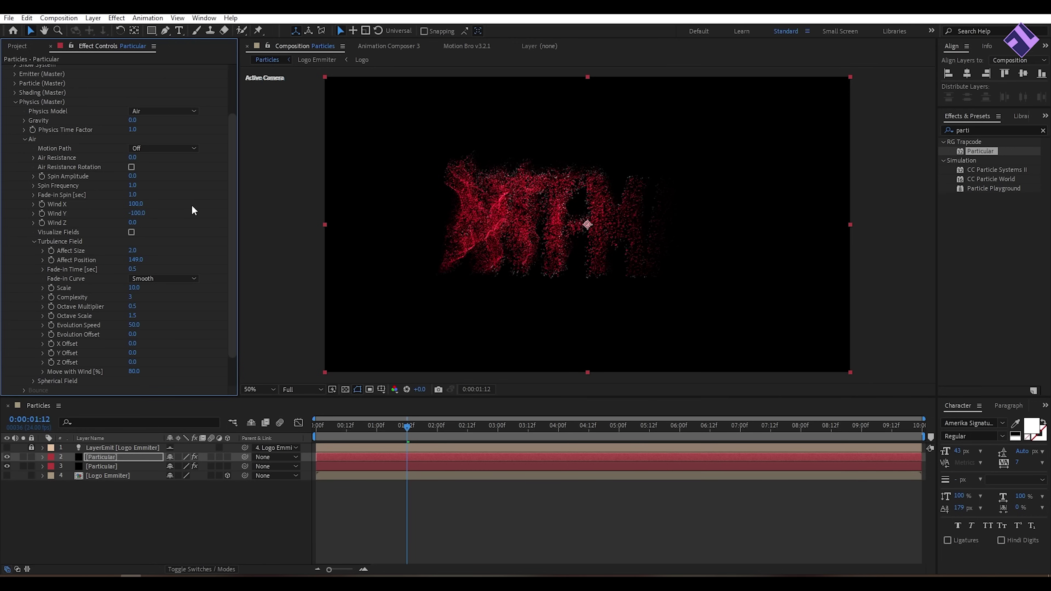
{"action": "left_click", "coordinate": [143, 262]}
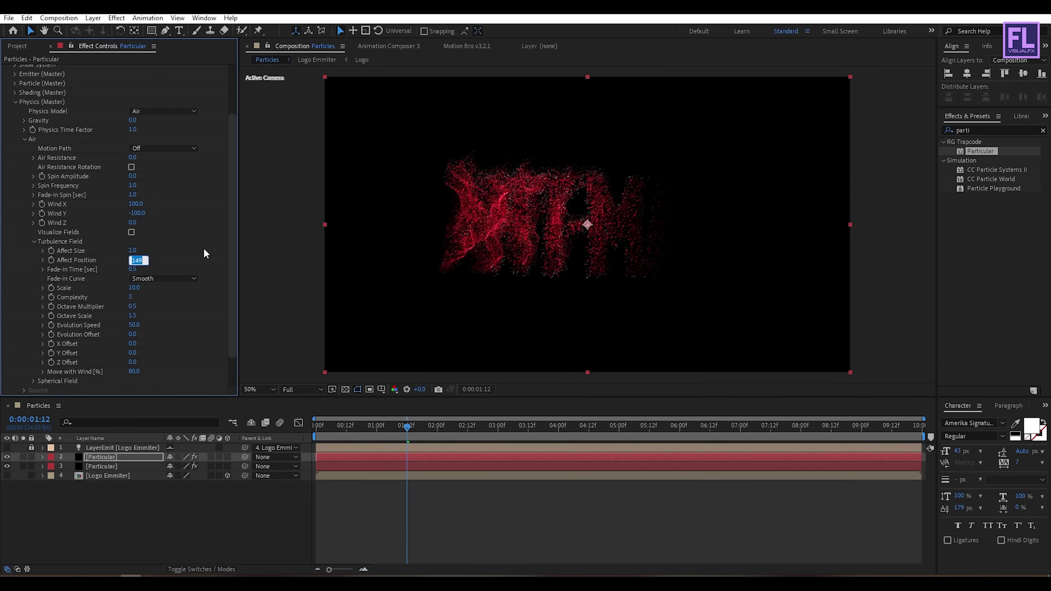
{"action": "type", "text": "300"}
{"action": "key", "text": "Return"}
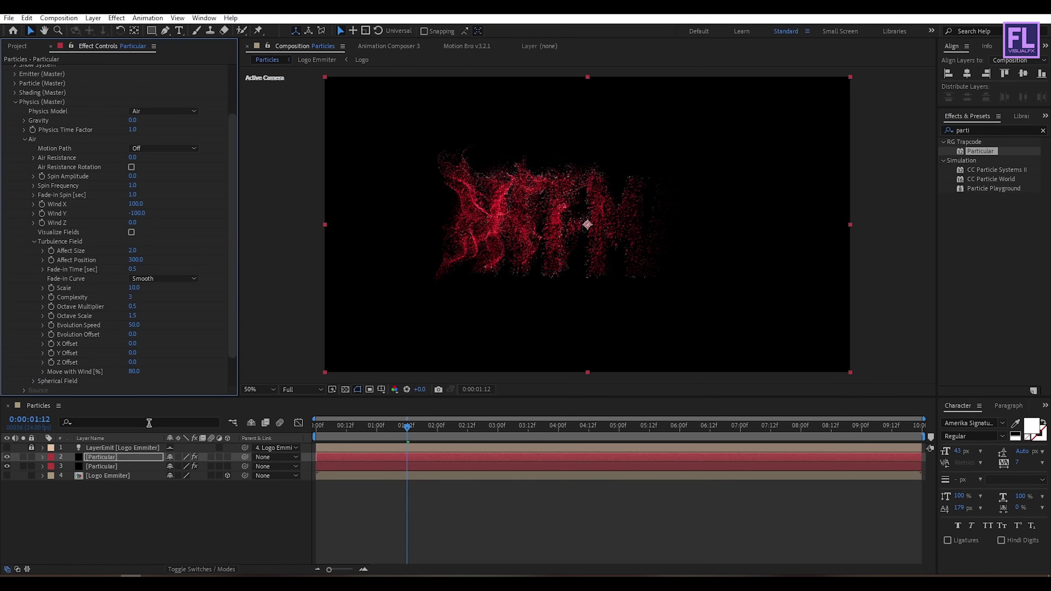
{"action": "left_click", "coordinate": [116, 456]}
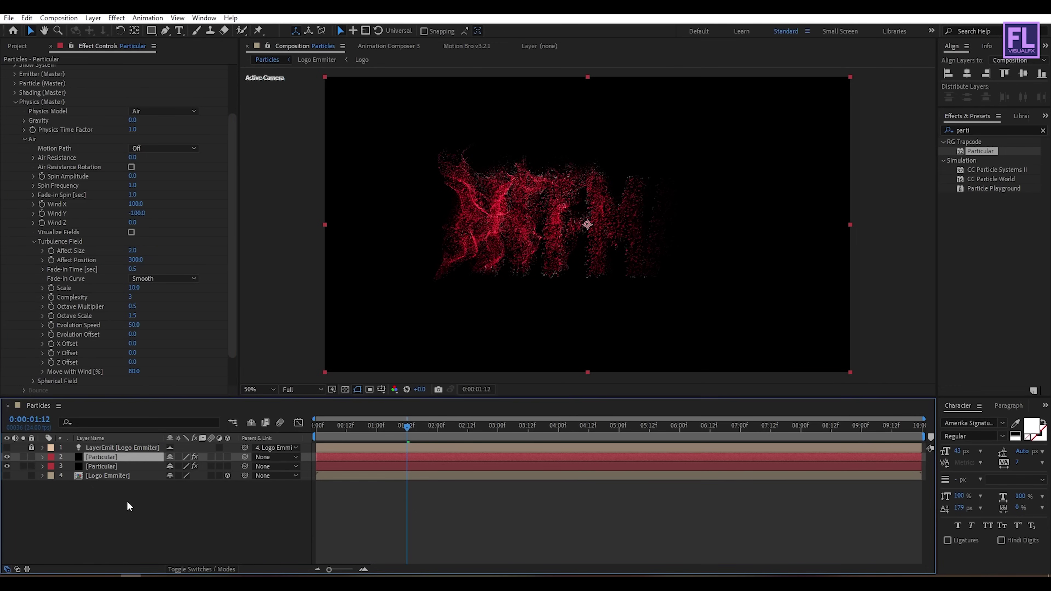
Add the Logo composition from the Project panel as a layer in Particles.
{"action": "left_click", "coordinate": [22, 47]}
{"action": "left_click", "coordinate": [90, 281]}
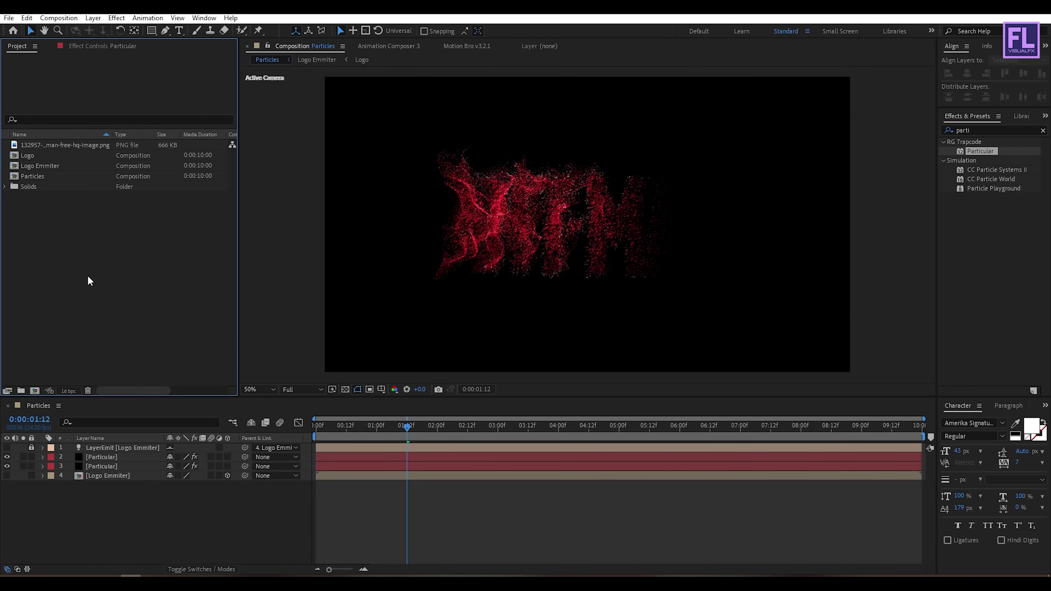
{"action": "left_click", "coordinate": [47, 156]}
{"action": "left_click_drag", "start_coordinate": [32, 160], "coordinate": [127, 502]}
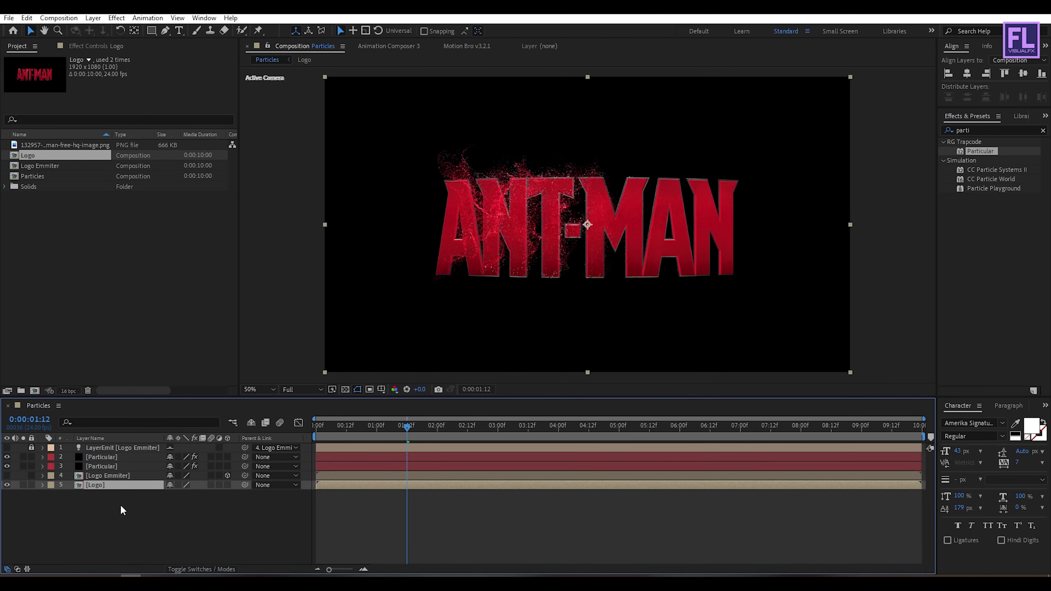
Set the upper Particular layer's blending mode to Add.
{"action": "left_click", "coordinate": [107, 455]}
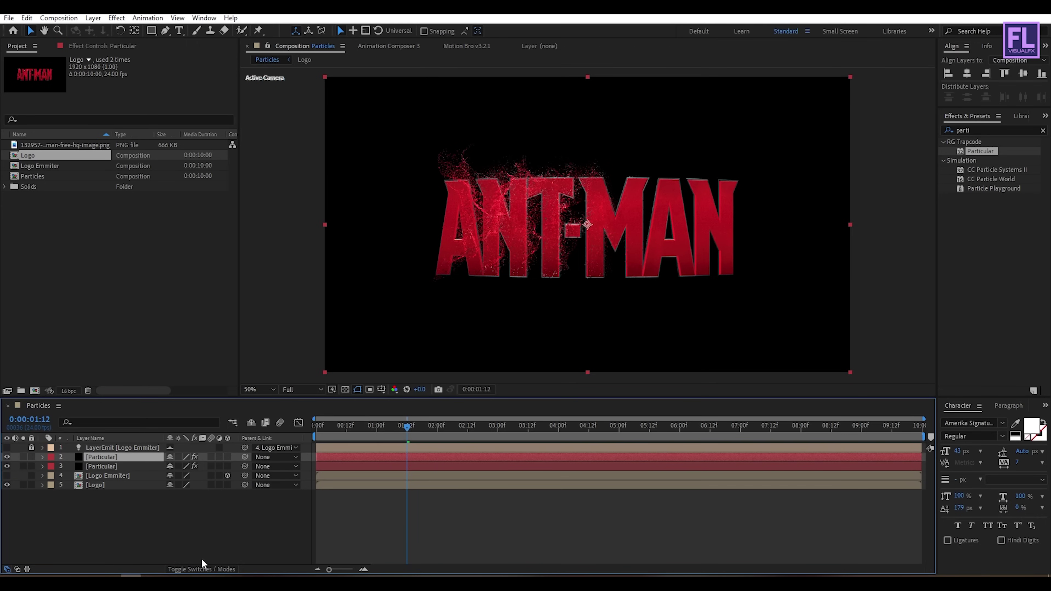
{"action": "left_click", "coordinate": [198, 569]}
{"action": "left_click", "coordinate": [188, 457]}
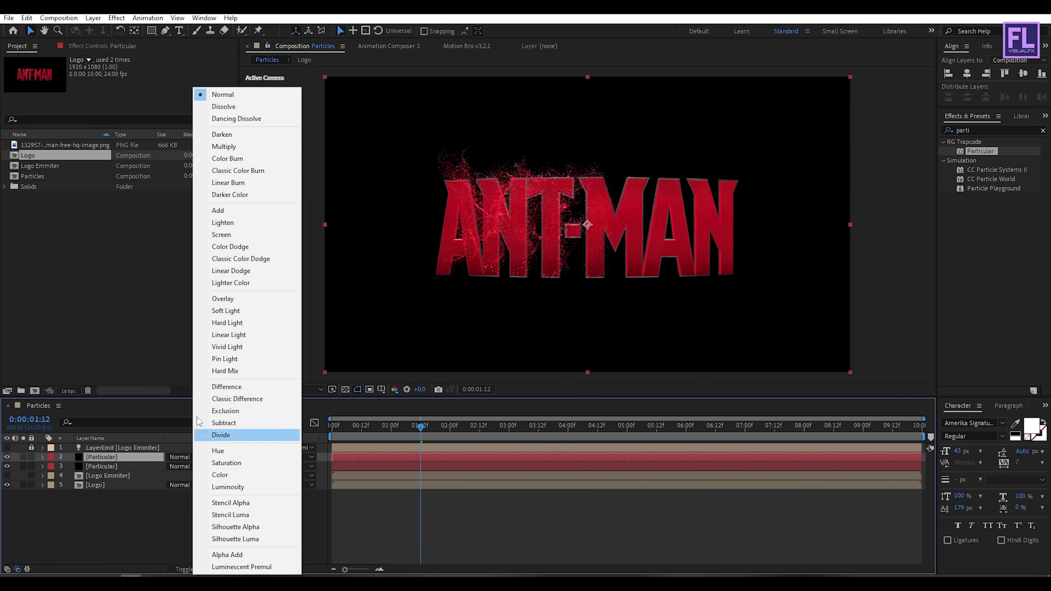
{"action": "left_click", "coordinate": [207, 209]}
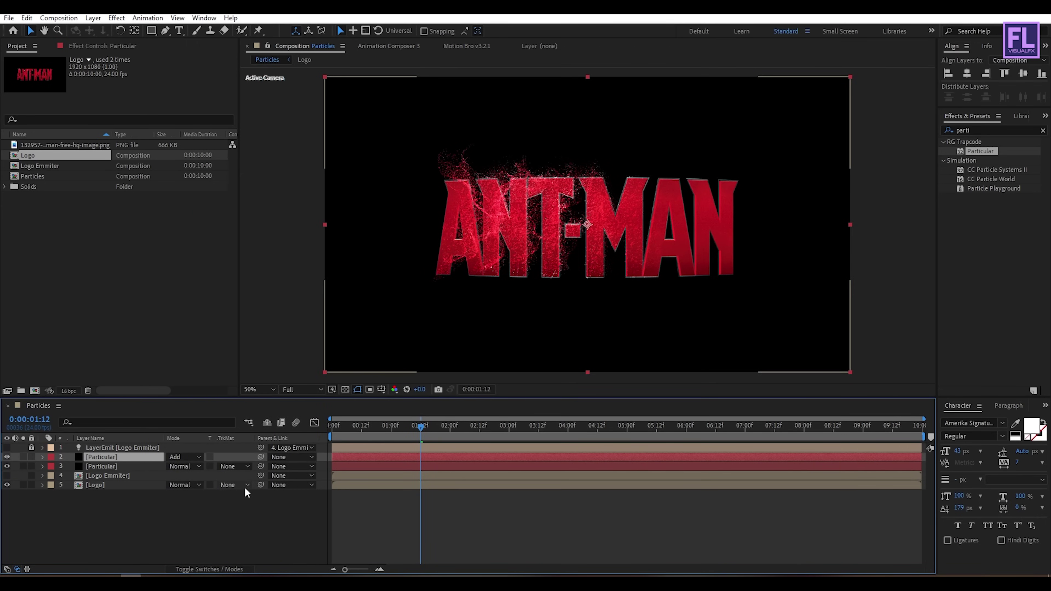
{"action": "left_click", "coordinate": [108, 506]}
{"action": "left_click", "coordinate": [85, 485]}
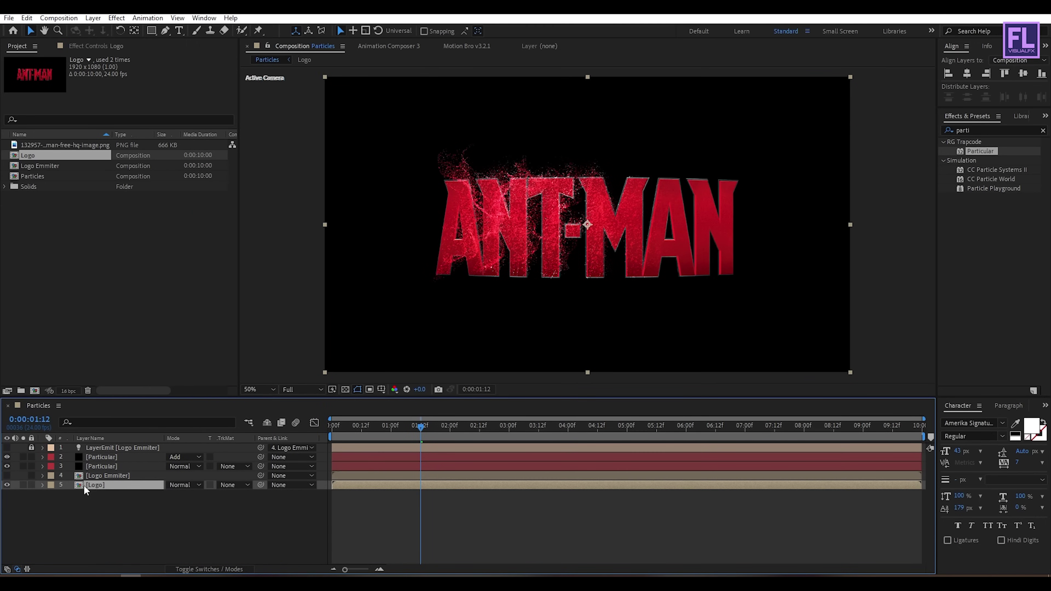
{"action": "left_click_drag", "start_coordinate": [416, 432], "coordinate": [330, 431]}
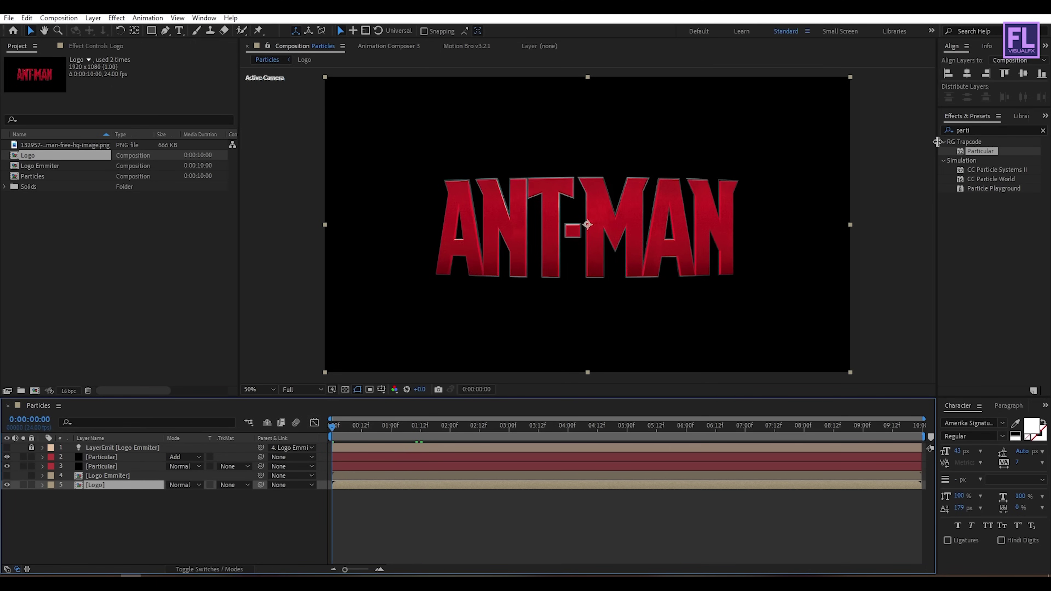
Apply Linear Wipe to the Logo layer and lower Transition Completion to about 10% at 3 seconds.
{"action": "left_click", "coordinate": [996, 128]}
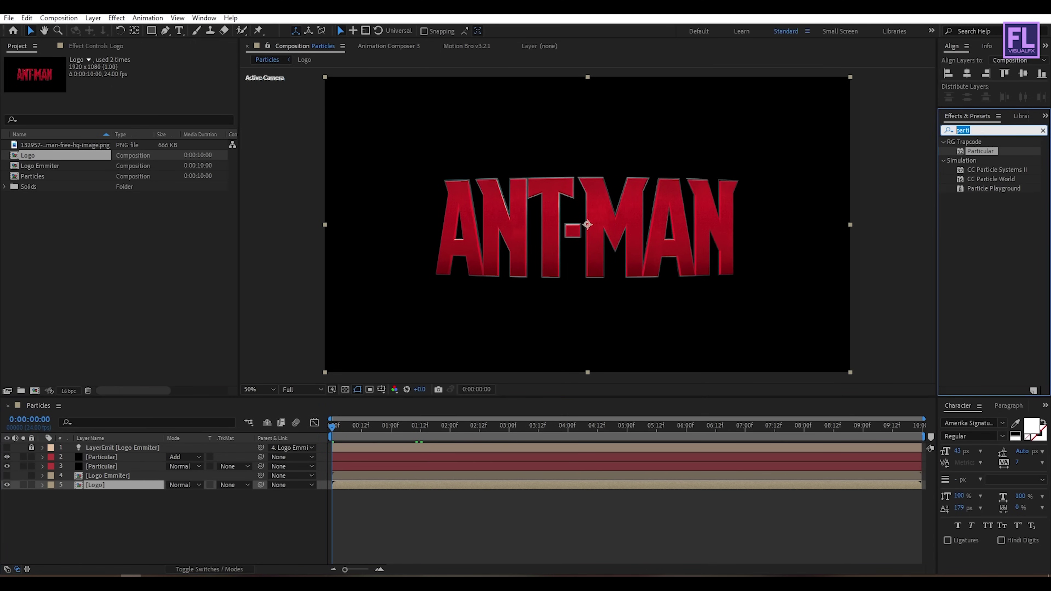
{"action": "type", "text": "linear"}
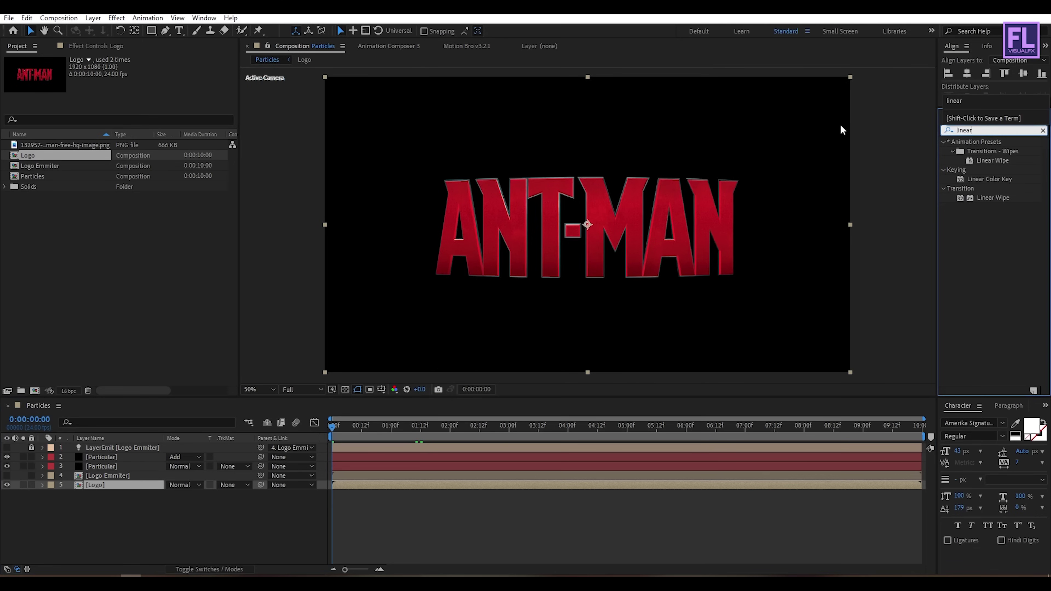
{"action": "left_click", "coordinate": [990, 161]}
{"action": "left_click_drag", "start_coordinate": [991, 165], "coordinate": [119, 490]}
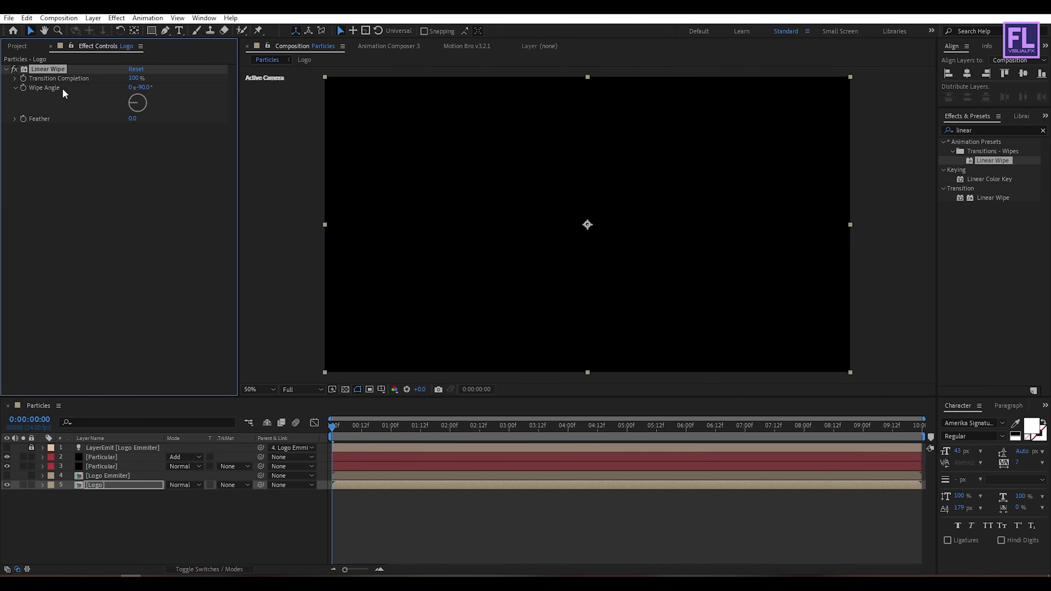
{"action": "mouse_move", "coordinate": [135, 79]}
{"action": "left_mouse_down"}
{"action": "mouse_move", "coordinate": [124, 83]}
{"action": "mouse_move", "coordinate": [135, 87]}
{"action": "left_mouse_up"}
{"action": "left_click", "coordinate": [336, 431]}
{"action": "left_click_drag", "start_coordinate": [336, 430], "coordinate": [509, 435]}
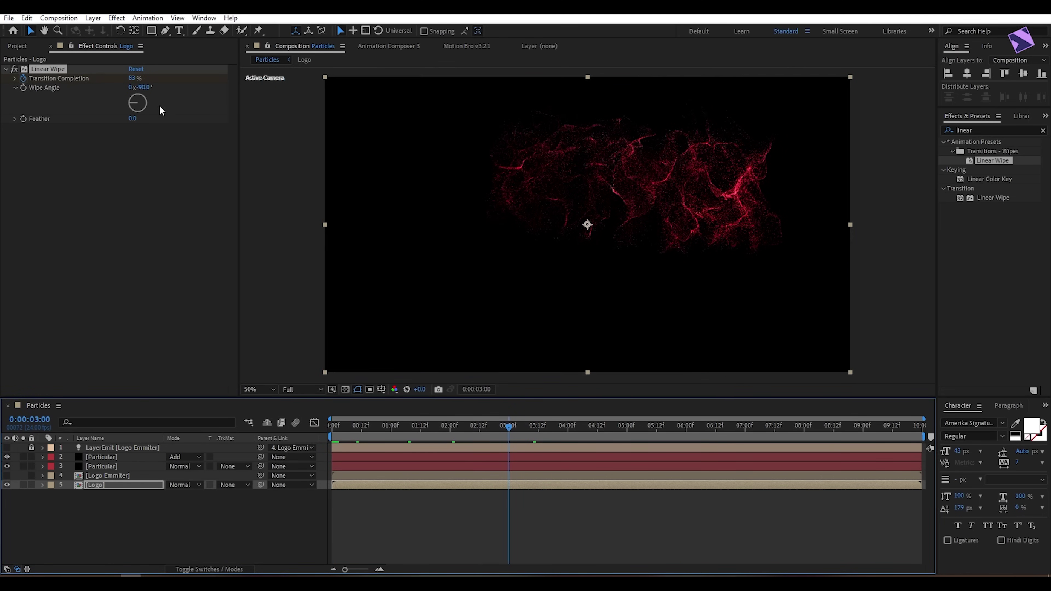
{"action": "left_click_drag", "start_coordinate": [133, 79], "coordinate": [101, 83]}
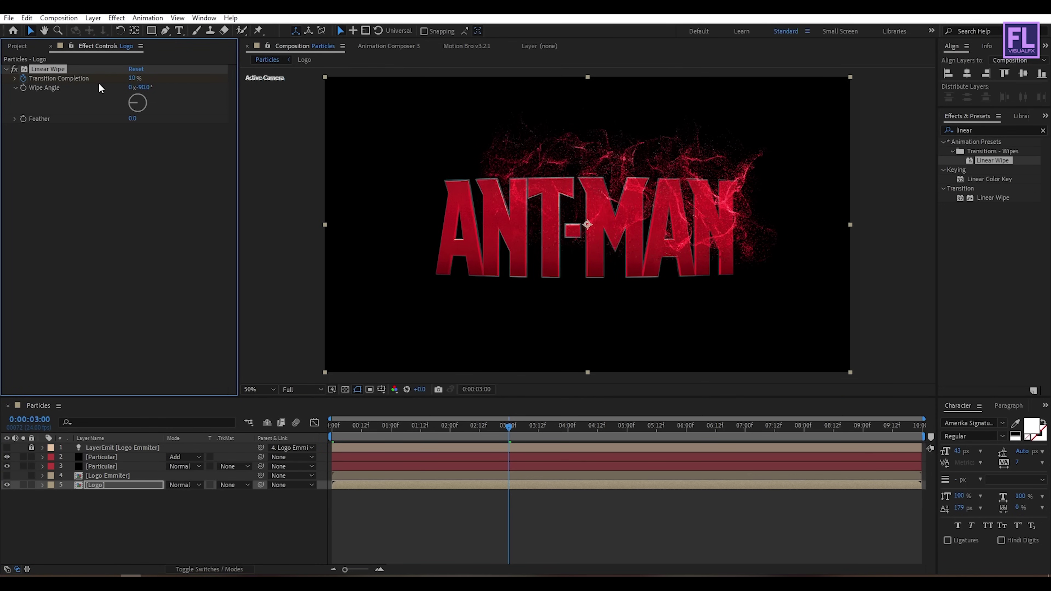
Set the Linear Wipe Feather to 200 and preview the softened wipe.
{"action": "left_click", "coordinate": [134, 119]}
{"action": "key", "text": "Return"}
{"action": "left_click_drag", "start_coordinate": [510, 427], "coordinate": [368, 431]}
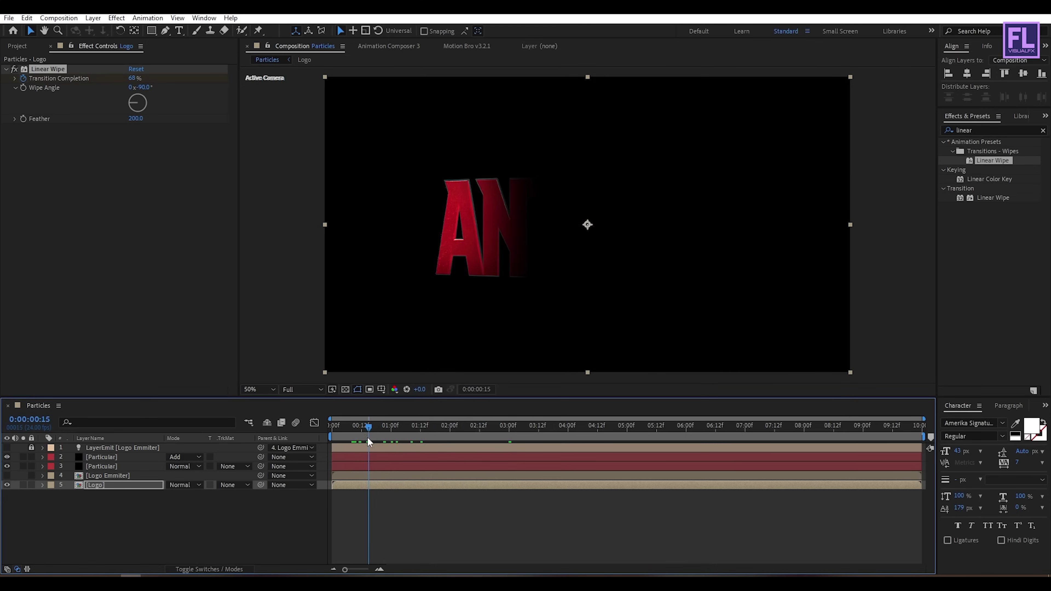
{"action": "left_click", "coordinate": [181, 508]}
Move the Logo layer later in the timeline so it starts after the particles.
{"action": "left_click", "coordinate": [110, 488]}
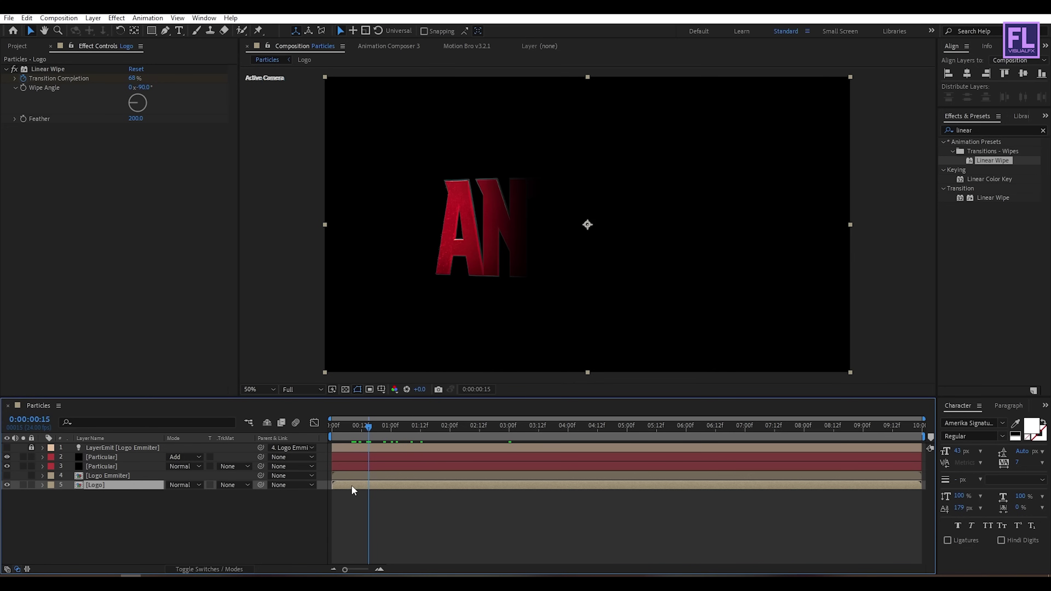
{"action": "left_click_drag", "start_coordinate": [351, 486], "coordinate": [398, 487]}
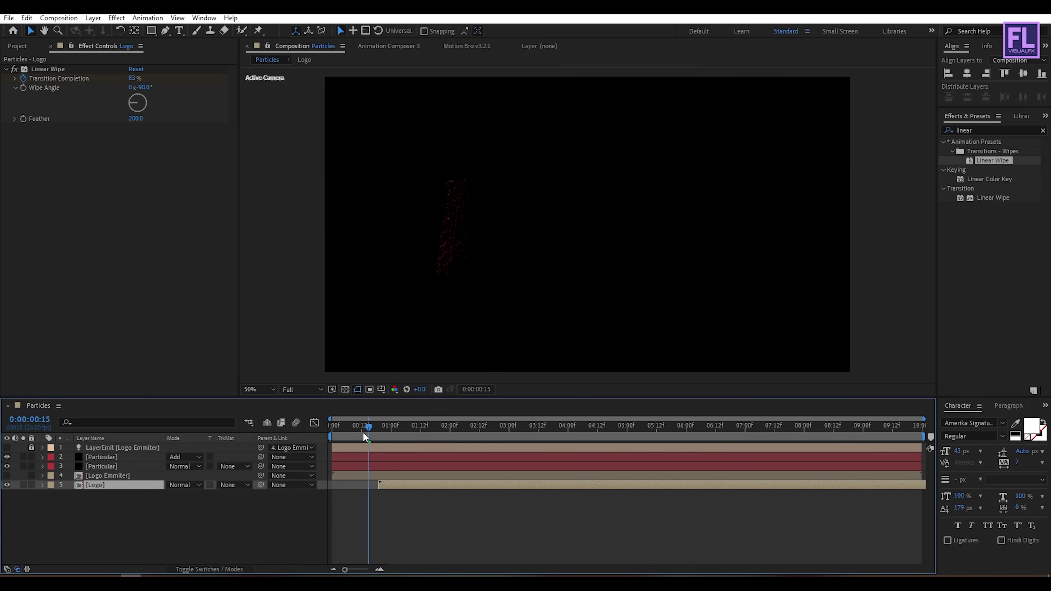
{"action": "left_click_drag", "start_coordinate": [364, 437], "coordinate": [398, 431]}
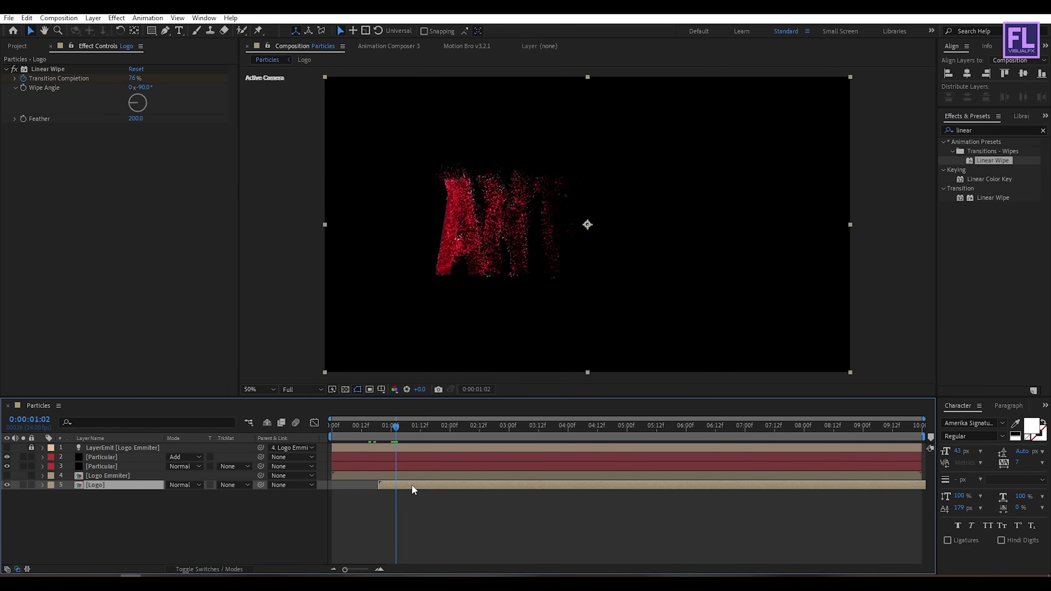
{"action": "left_click_drag", "start_coordinate": [412, 485], "coordinate": [422, 482]}
{"action": "left_click_drag", "start_coordinate": [398, 434], "coordinate": [518, 434]}
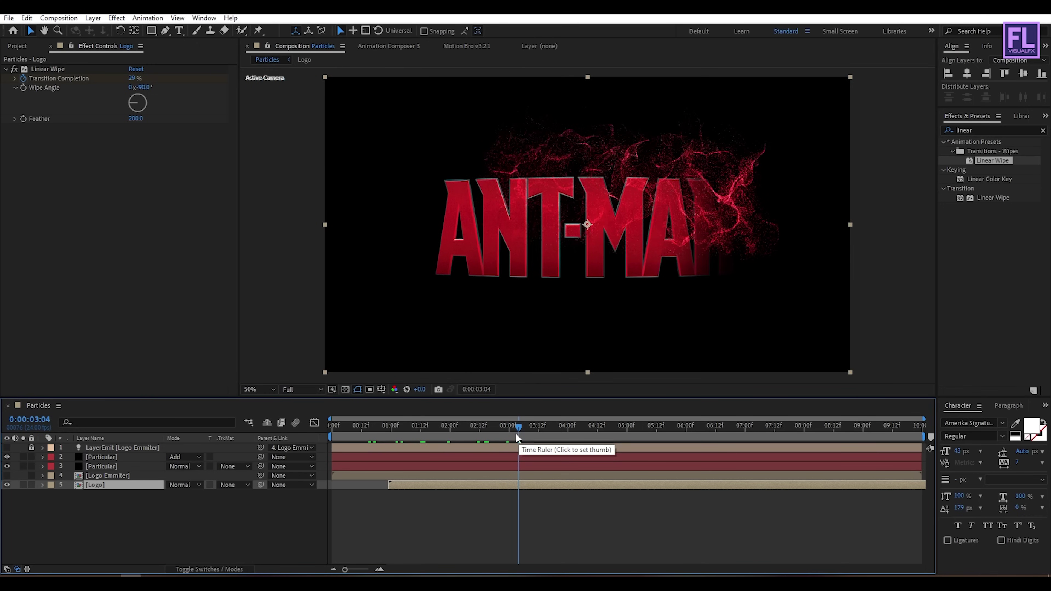
Shift the wipe's Transition Completion keyframe earlier in the timeline.
{"action": "key", "text": "u"}
{"action": "left_click_drag", "start_coordinate": [579, 496], "coordinate": [546, 507]}
{"action": "left_click_drag", "start_coordinate": [515, 427], "coordinate": [421, 437]}
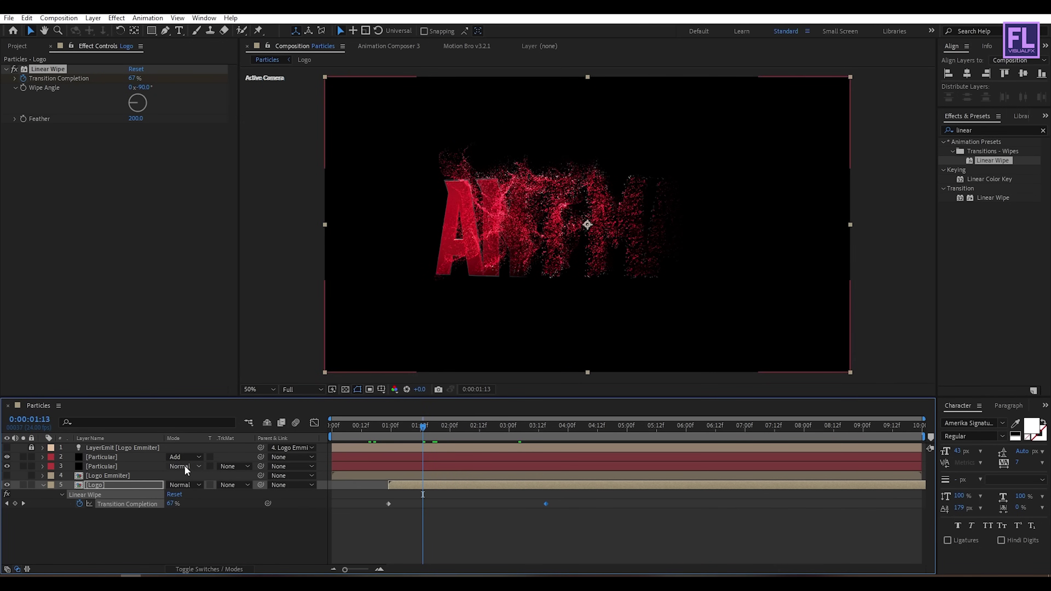
{"action": "left_click", "coordinate": [165, 466]}
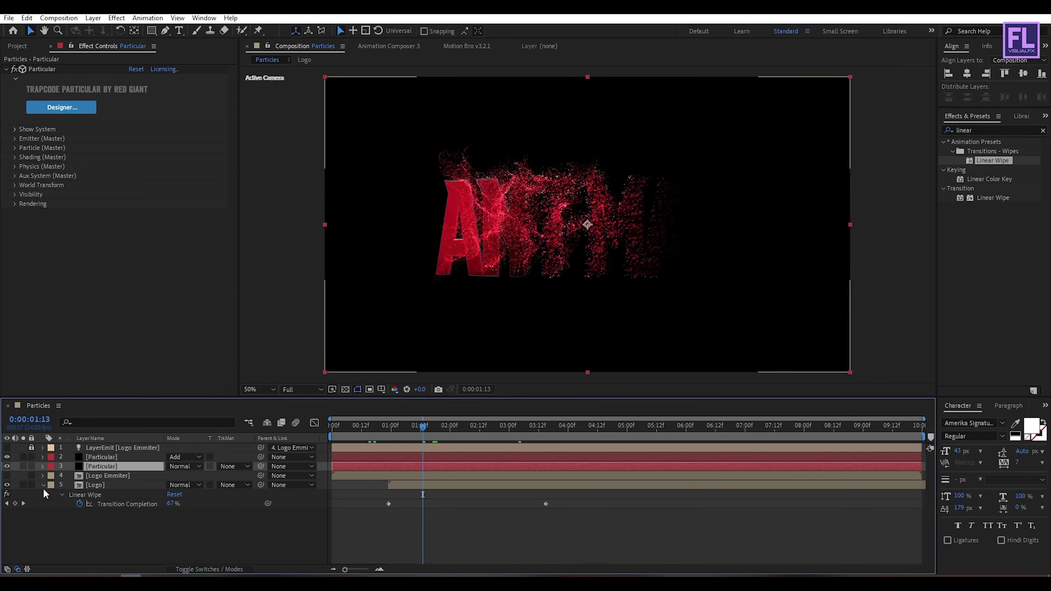
{"action": "left_click", "coordinate": [43, 485]}
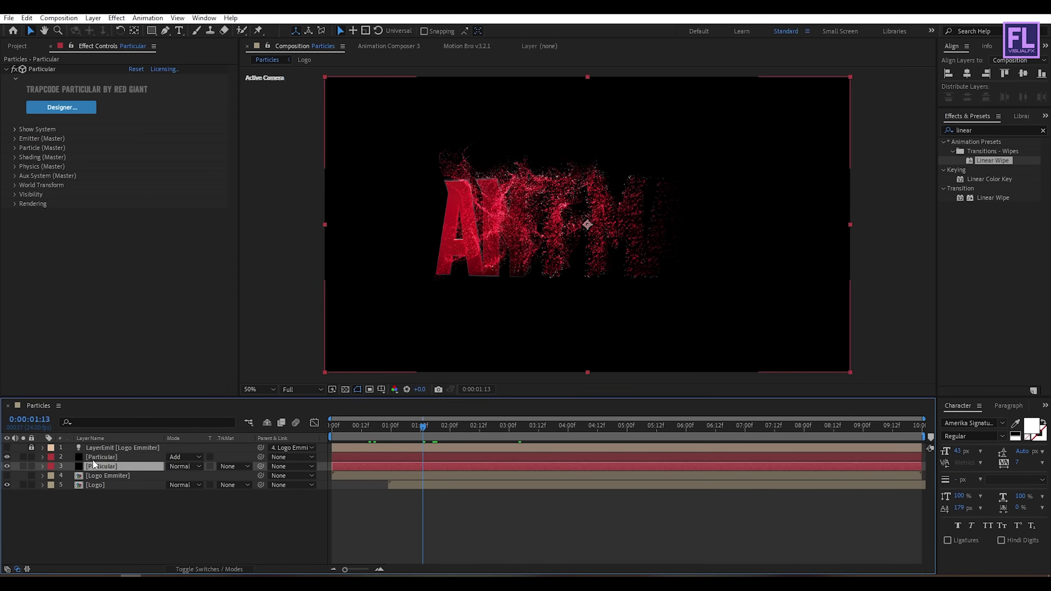
Preview the particle animation from the start and end the work area near 6:12.
{"action": "left_click_drag", "start_coordinate": [422, 426], "coordinate": [332, 427]}
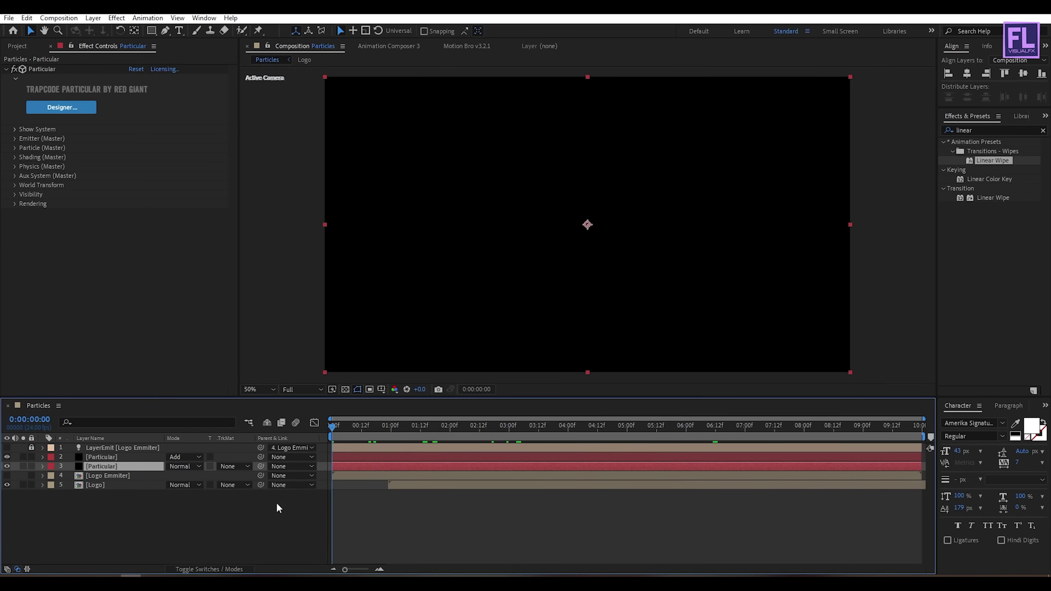
{"action": "left_click", "coordinate": [144, 515]}
{"action": "key", "text": "space"}
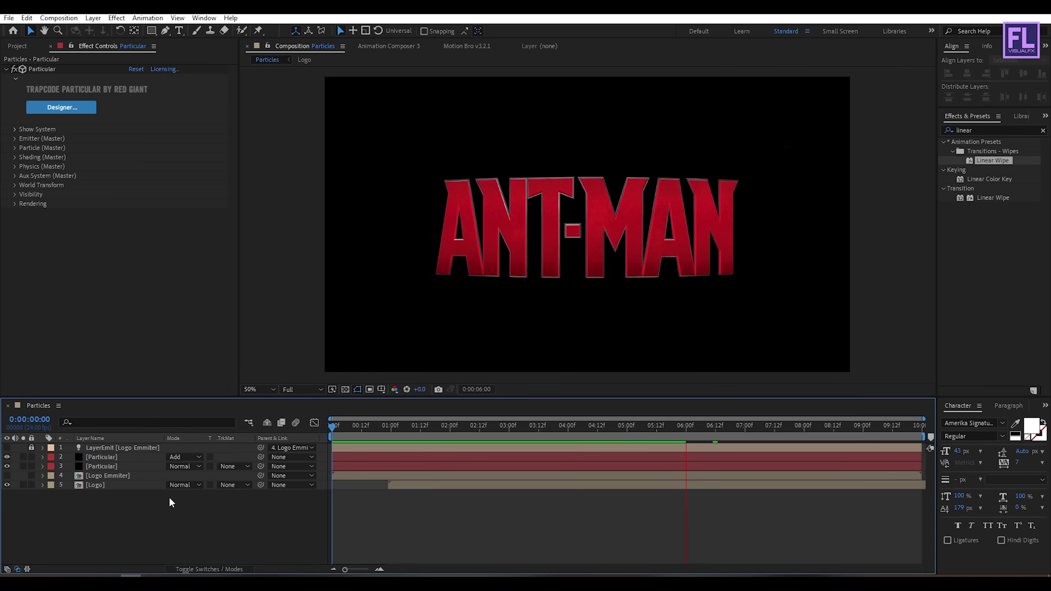
{"action": "key", "text": "n"}
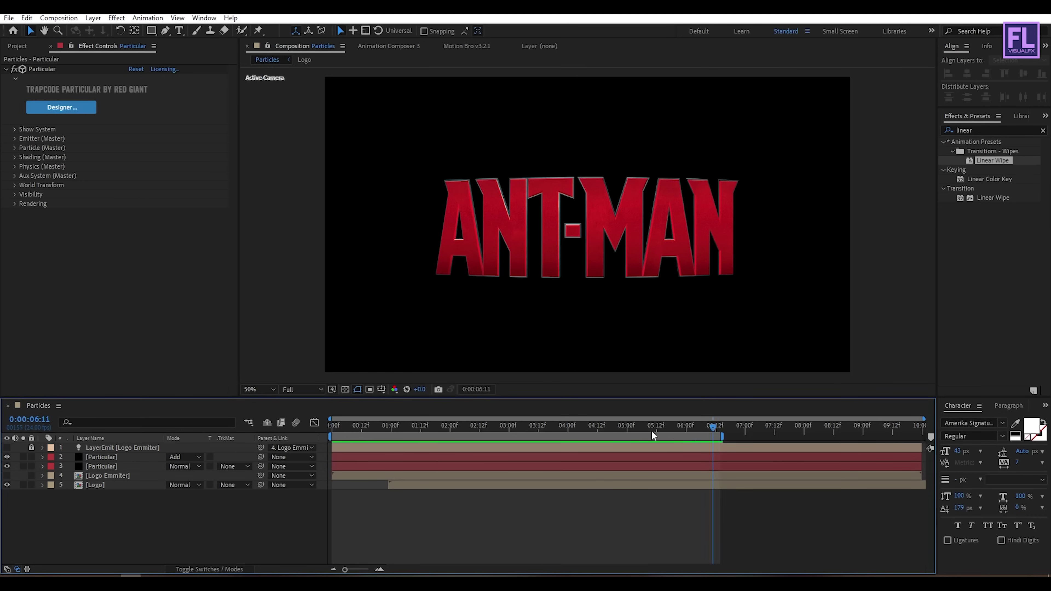
Replay the preview several times to review the logo dissolving.
{"action": "key", "text": "space"}
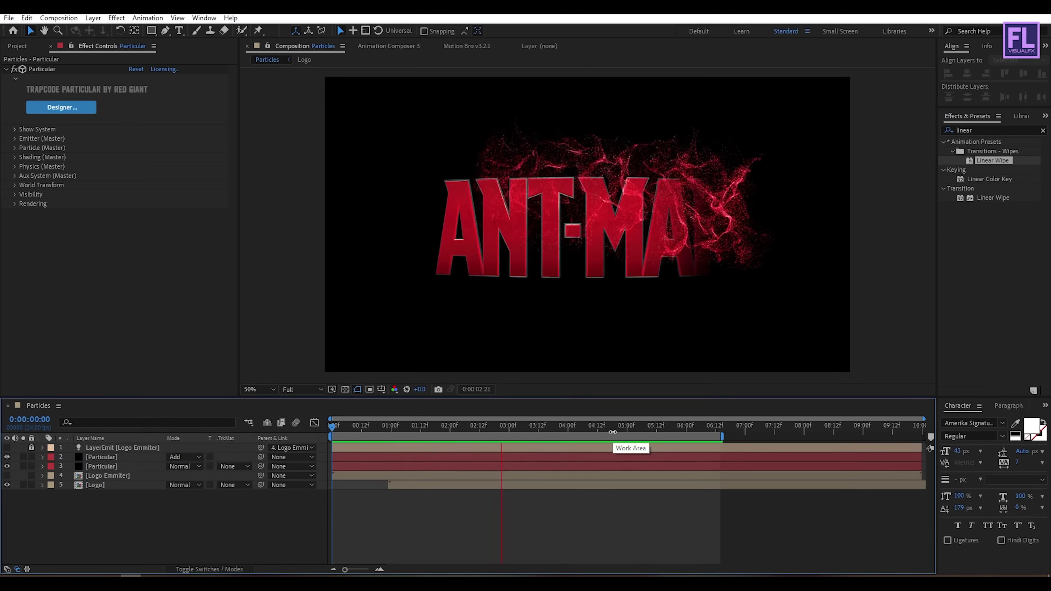
{"action": "key", "text": "space"}
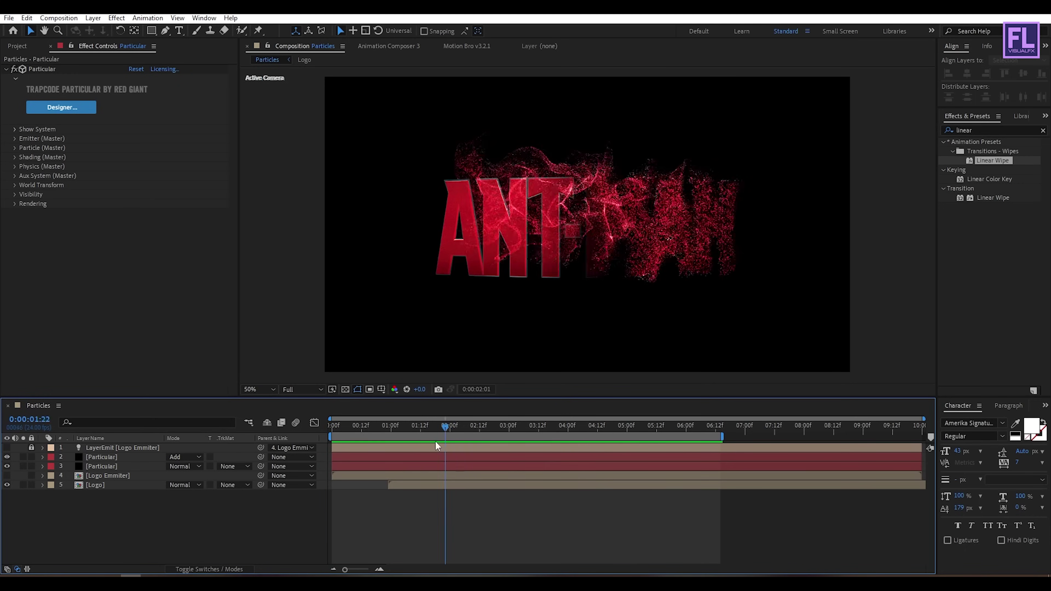
{"action": "key", "text": "space"}
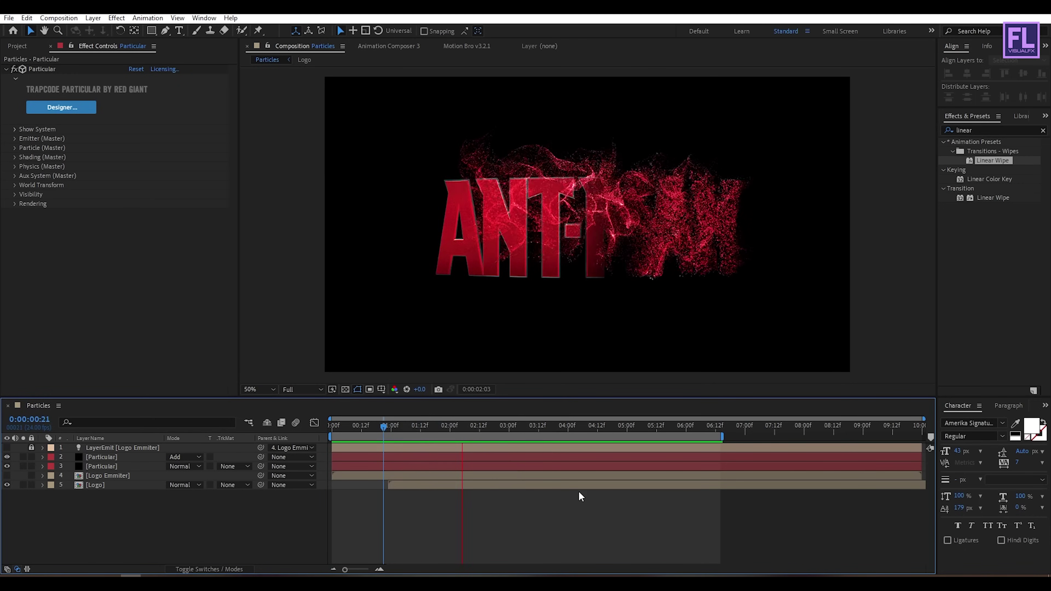
{"action": "key", "text": "space"}
{"action": "key", "text": "space"}
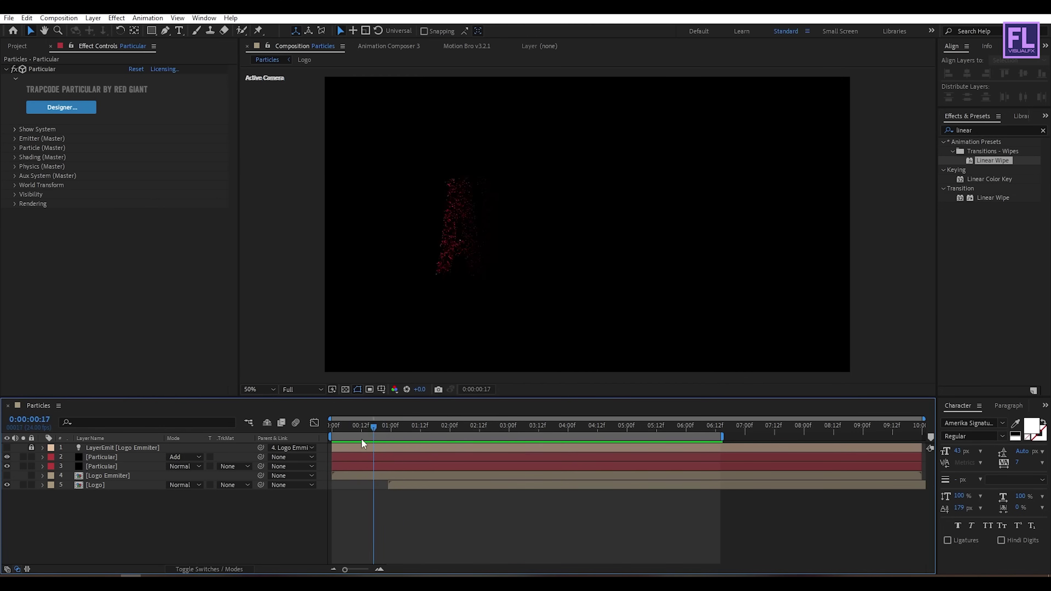
{"action": "key", "text": "space"}
{"action": "key", "text": "space"}
{"action": "left_click_drag", "start_coordinate": [474, 454], "coordinate": [389, 453]}
{"action": "key", "text": "space"}
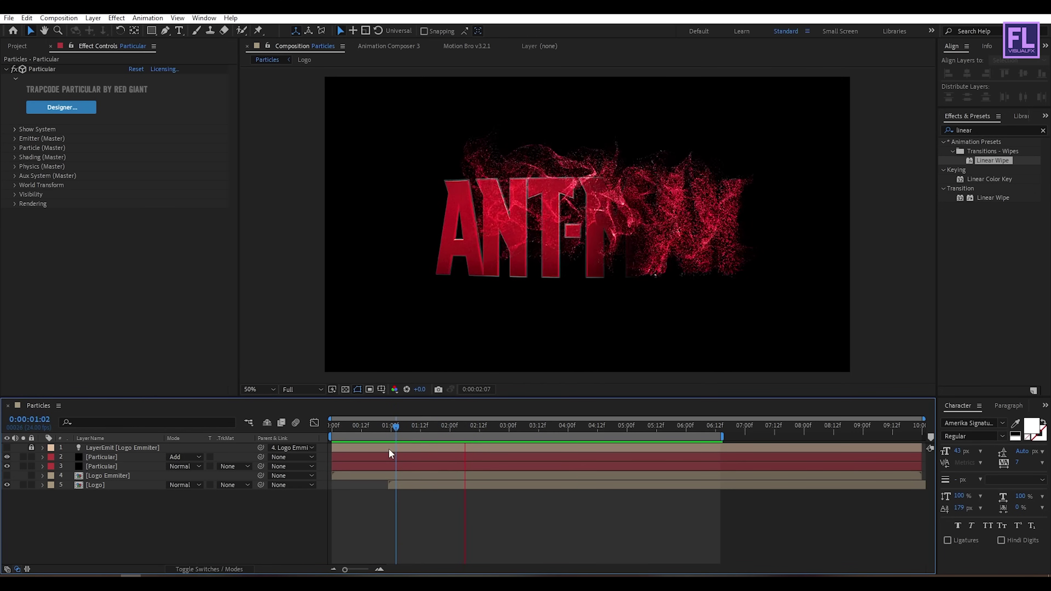
{"action": "left_click_drag", "start_coordinate": [374, 429], "coordinate": [459, 422]}
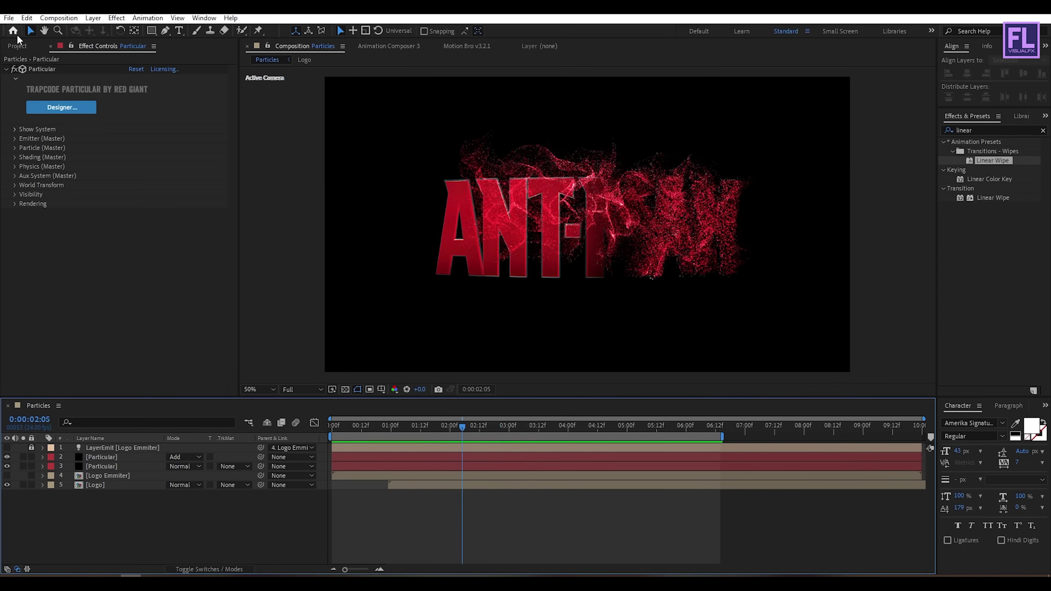
{"action": "left_click", "coordinate": [17, 46]}
Create a new 1920×1080 composition named Main.
{"action": "left_click", "coordinate": [34, 390]}
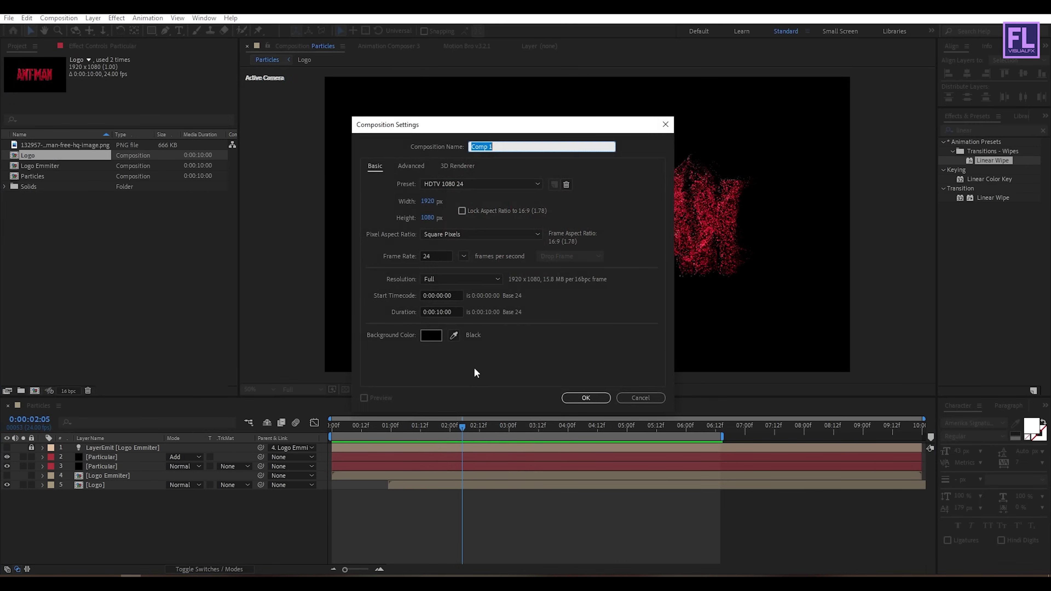
{"action": "mouse_move", "coordinate": [450, 129]}
{"action": "left_mouse_down"}
{"action": "mouse_move", "coordinate": [446, 148]}
{"action": "mouse_move", "coordinate": [450, 122]}
{"action": "left_mouse_up"}
{"action": "left_click", "coordinate": [515, 140]}
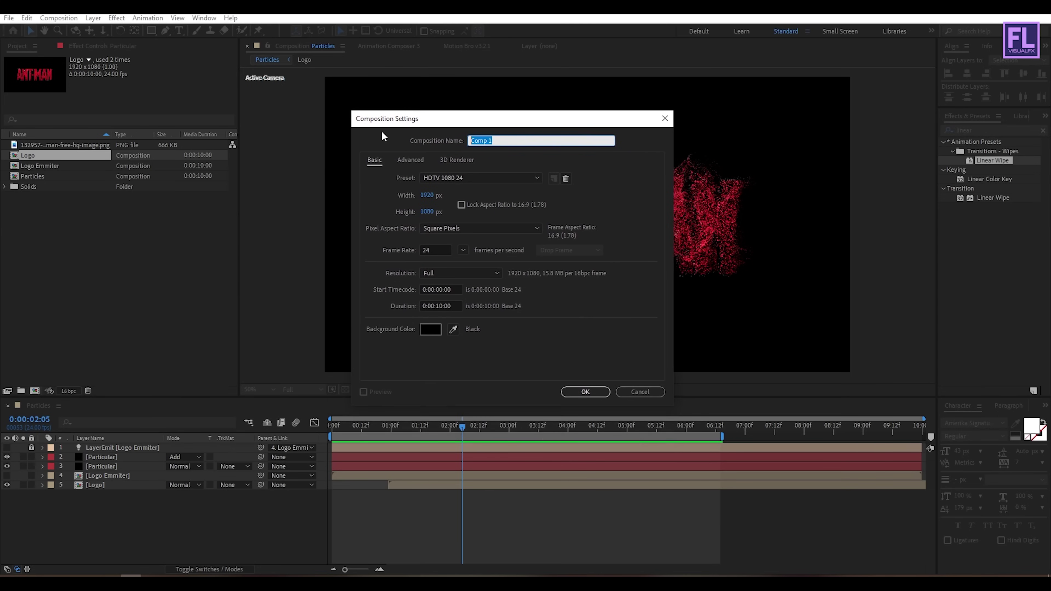
{"action": "type", "text": "Main"}
{"action": "left_click", "coordinate": [585, 392]}
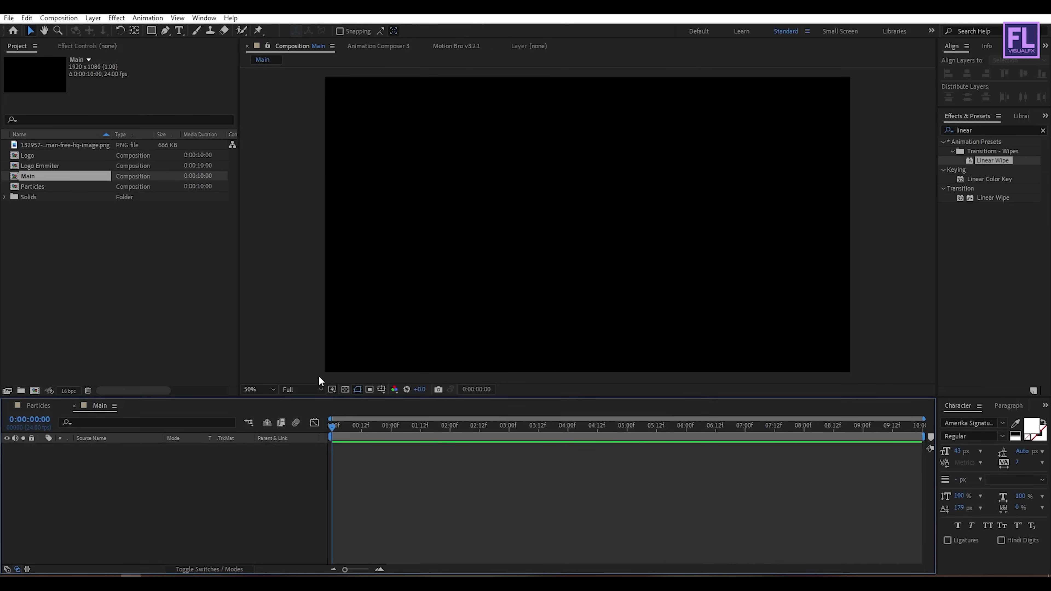
Add the Particles composition as a layer in Main and preview it.
{"action": "left_click", "coordinate": [31, 188]}
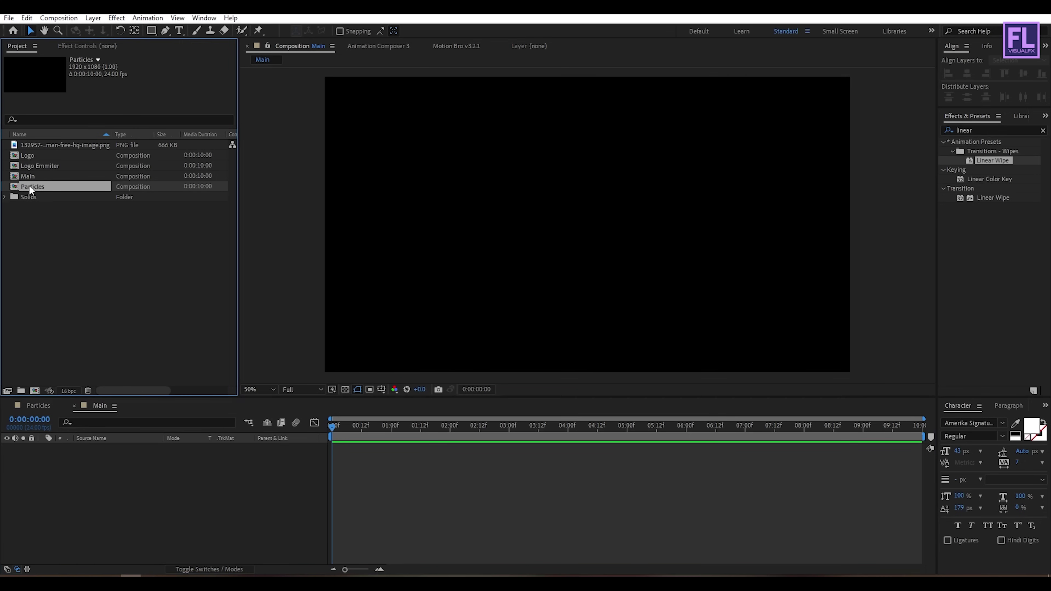
{"action": "left_click_drag", "start_coordinate": [30, 184], "coordinate": [82, 471]}
{"action": "left_click_drag", "start_coordinate": [337, 433], "coordinate": [78, 455]}
Keyframe the Particles layer's Scale from 100% at 0:00 to 81% at 9:23.
{"action": "key", "text": "s"}
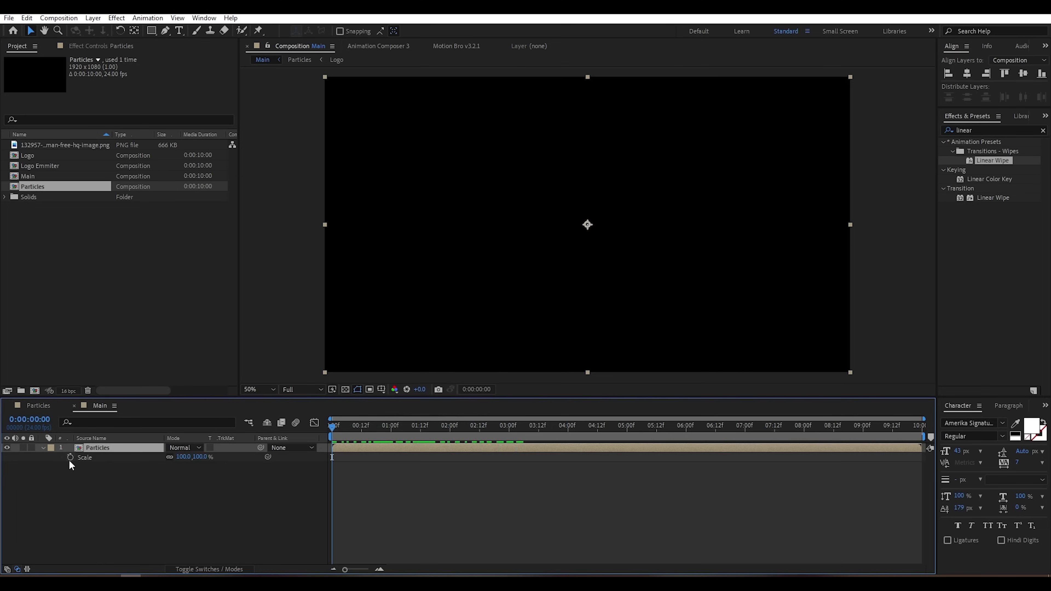
{"action": "left_click", "coordinate": [70, 457]}
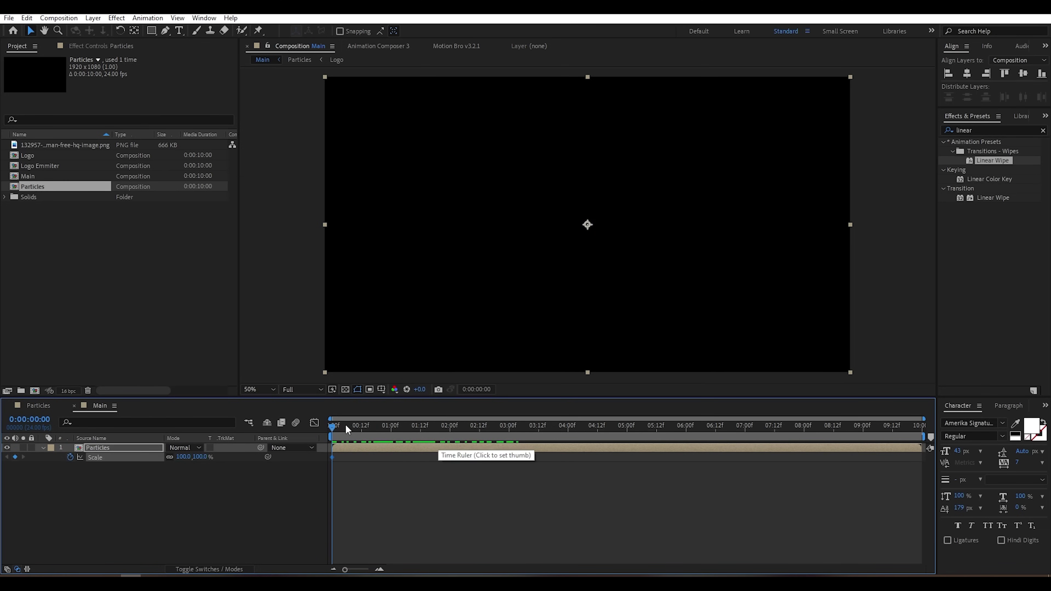
{"action": "left_click_drag", "start_coordinate": [429, 439], "coordinate": [926, 435]}
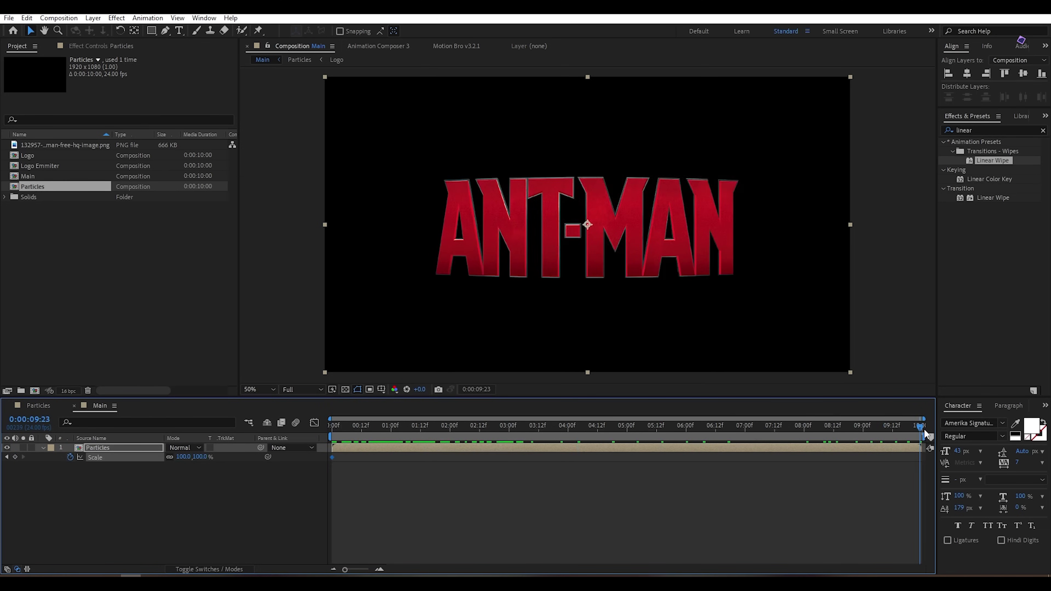
{"action": "left_click", "coordinate": [182, 456]}
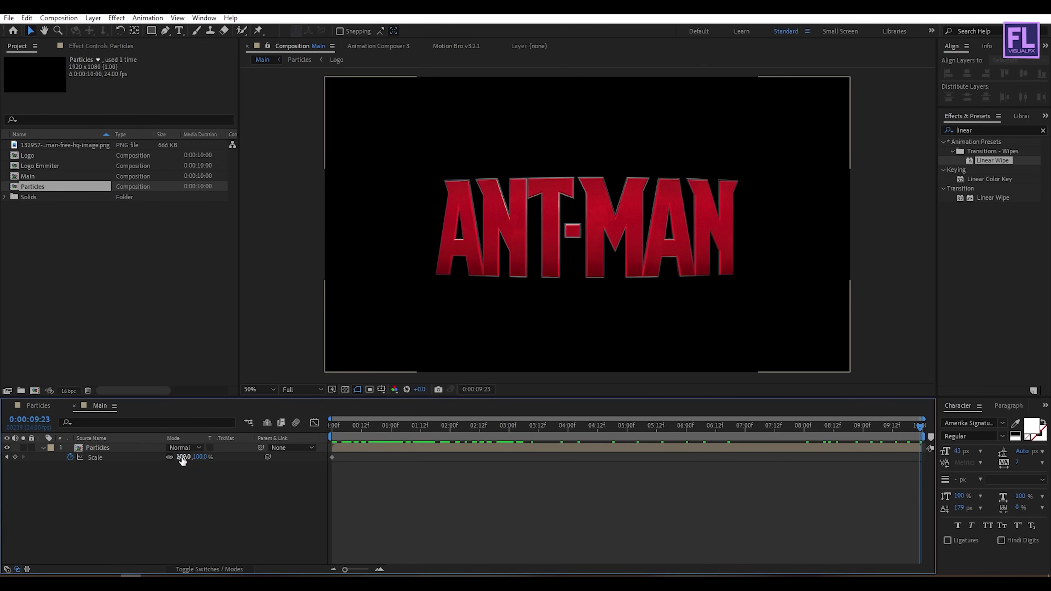
{"action": "left_click_drag", "start_coordinate": [182, 459], "coordinate": [199, 464]}
{"action": "left_click_drag", "start_coordinate": [430, 424], "coordinate": [289, 457]}
{"action": "left_click", "coordinate": [290, 458]}
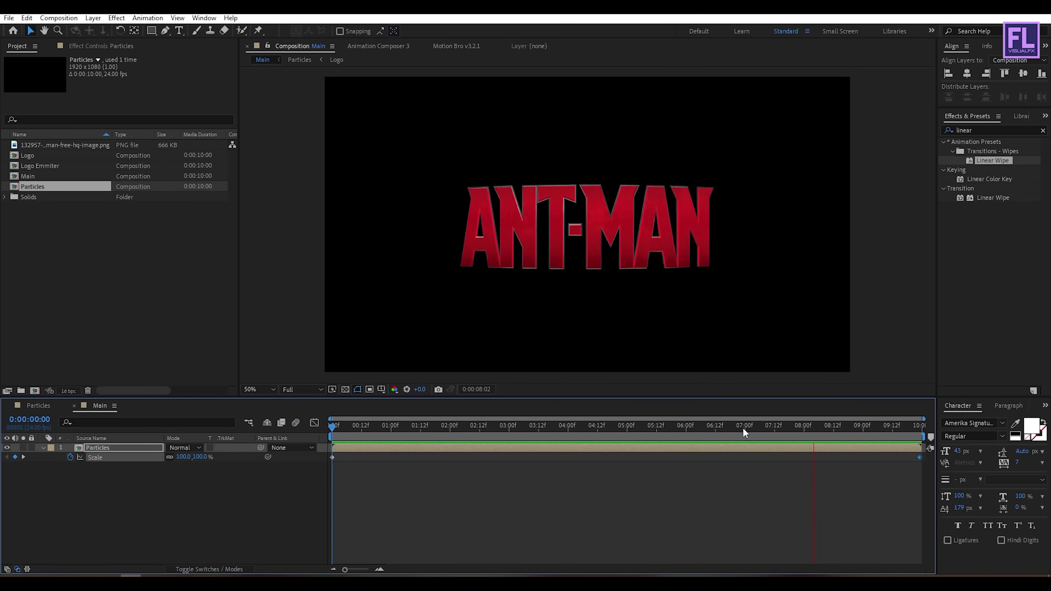
{"action": "left_click_drag", "start_coordinate": [743, 429], "coordinate": [452, 437]}
{"action": "left_click", "coordinate": [42, 448]}
{"action": "left_click", "coordinate": [82, 470]}
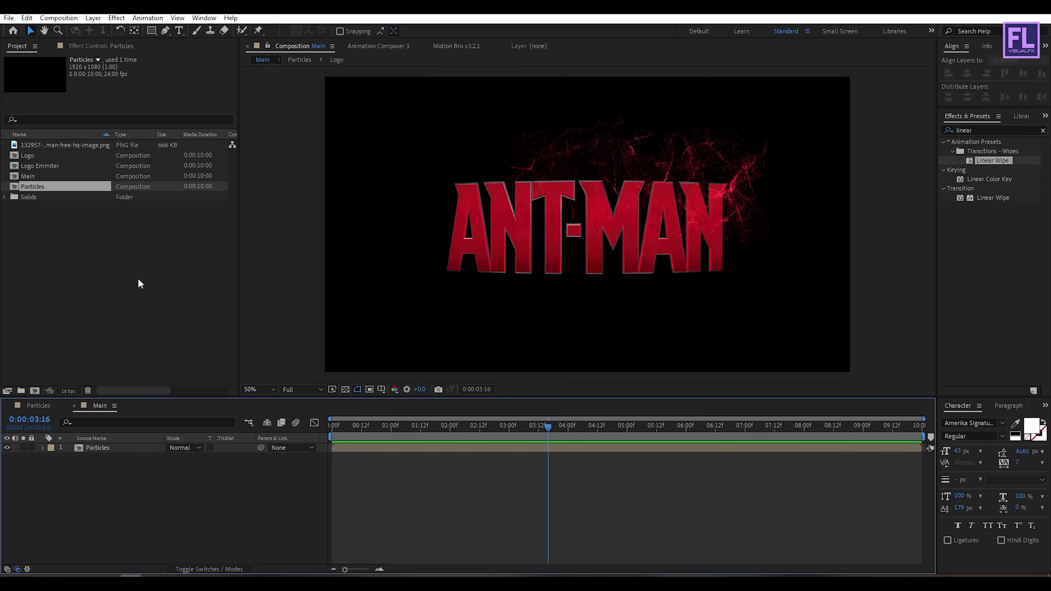
{"action": "key", "text": "alt+Tab"}
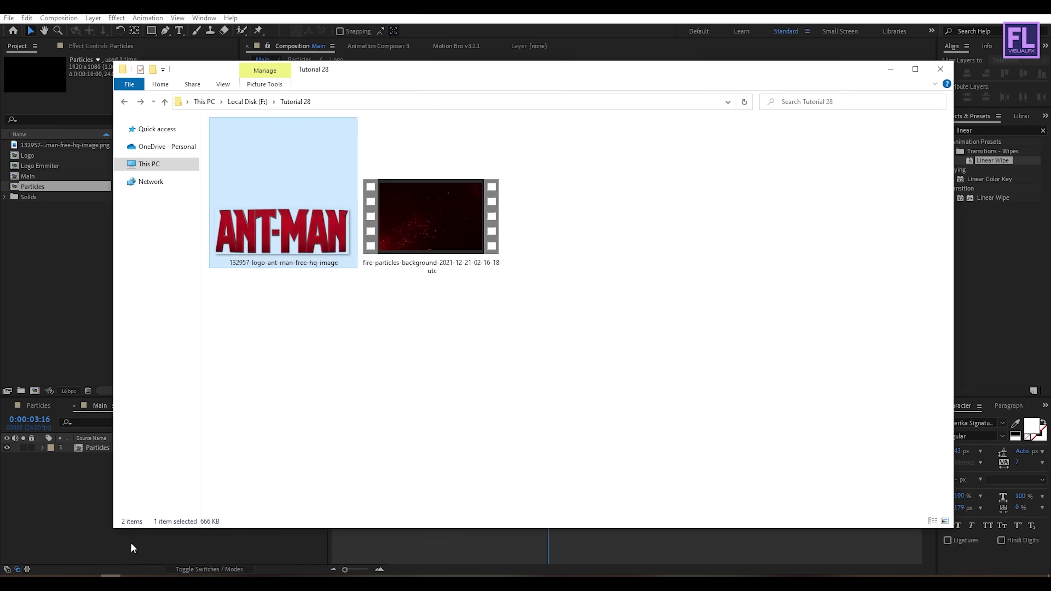
{"action": "left_click", "coordinate": [452, 233]}
{"action": "left_click_drag", "start_coordinate": [466, 67], "coordinate": [487, 73]}
{"action": "left_click_drag", "start_coordinate": [451, 223], "coordinate": [92, 267]}
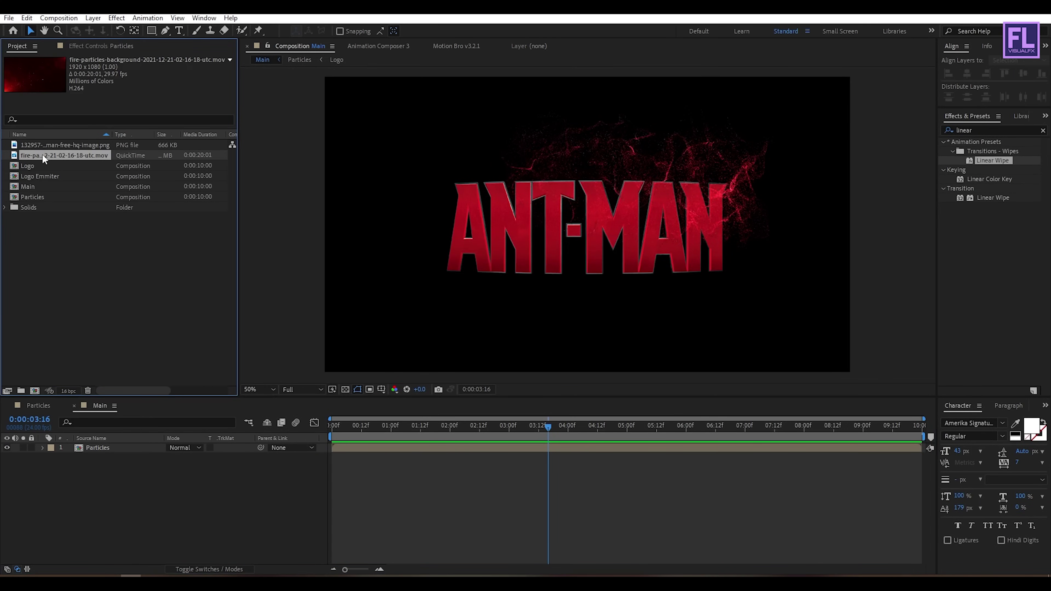
Place the fire-particles clip below Particles in Main and apply Tint to make it grey.
{"action": "left_click_drag", "start_coordinate": [42, 155], "coordinate": [114, 477]}
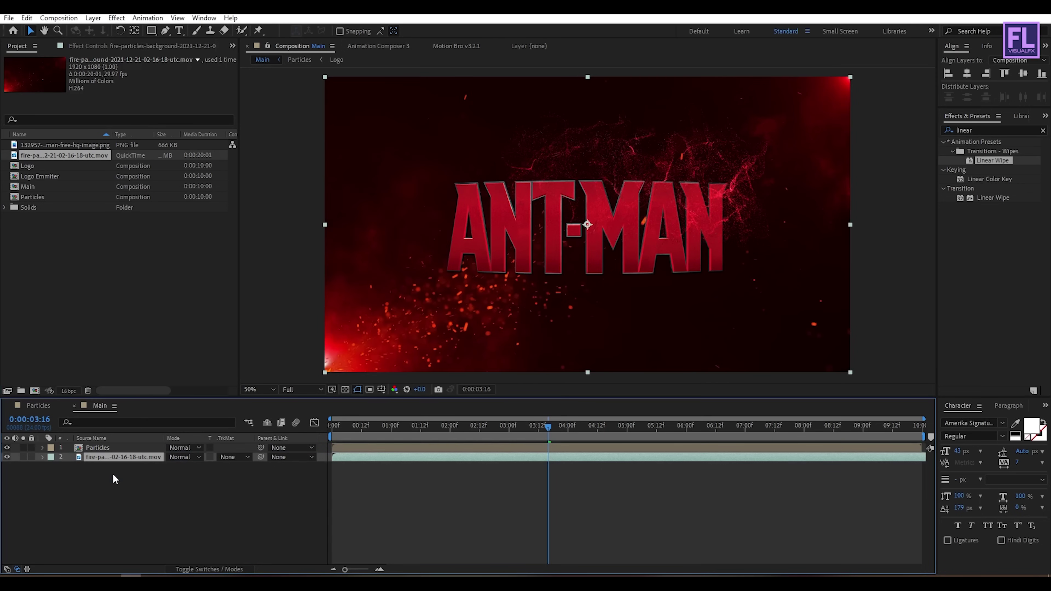
{"action": "key", "text": "ctrl+5"}
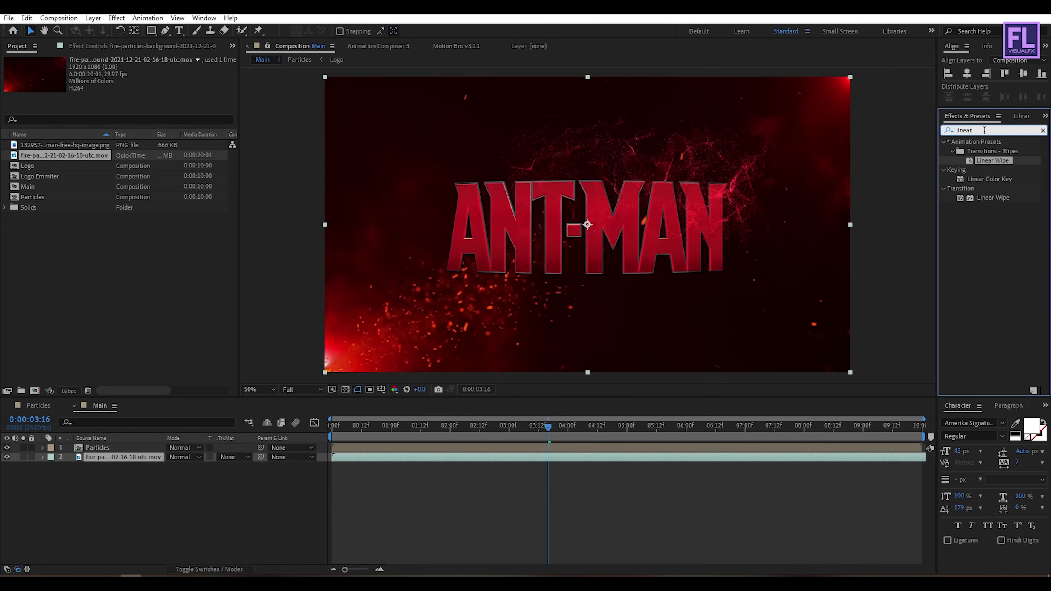
{"action": "type", "text": "tint"}
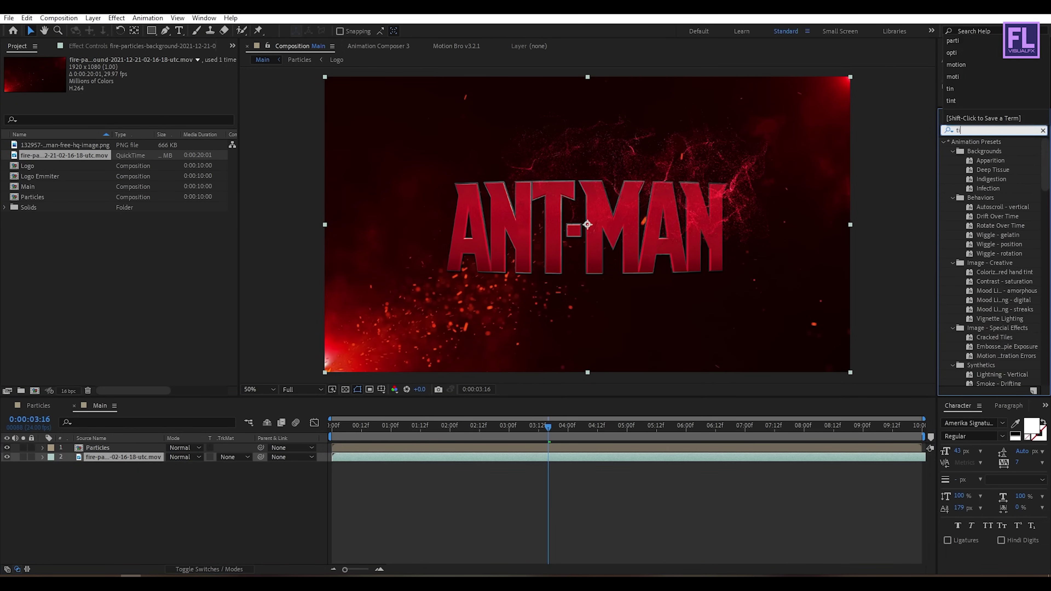
{"action": "double_click", "coordinate": [969, 179]}
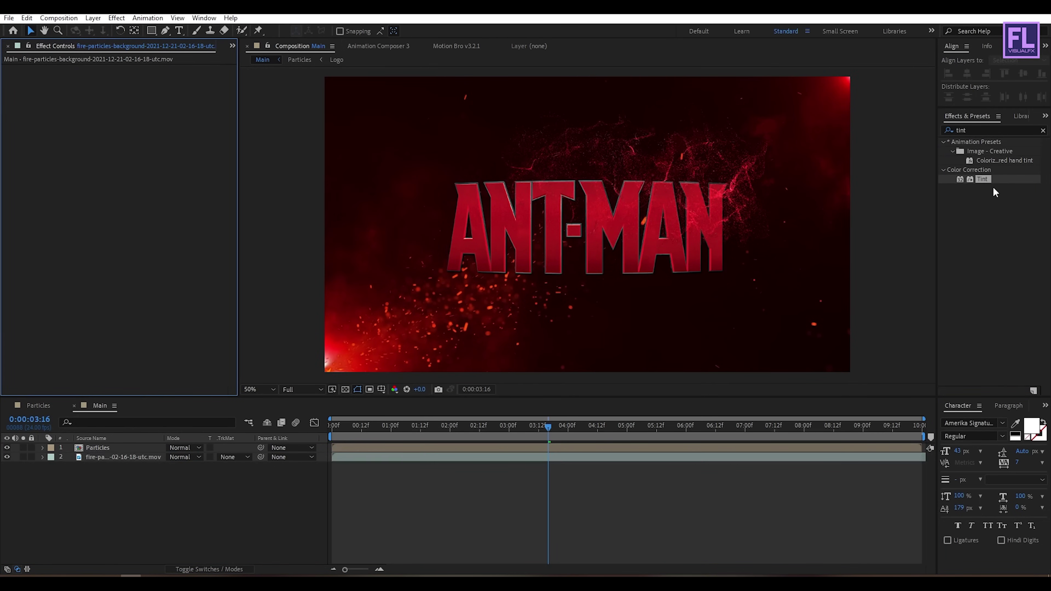
{"action": "left_click_drag", "start_coordinate": [982, 178], "coordinate": [110, 460]}
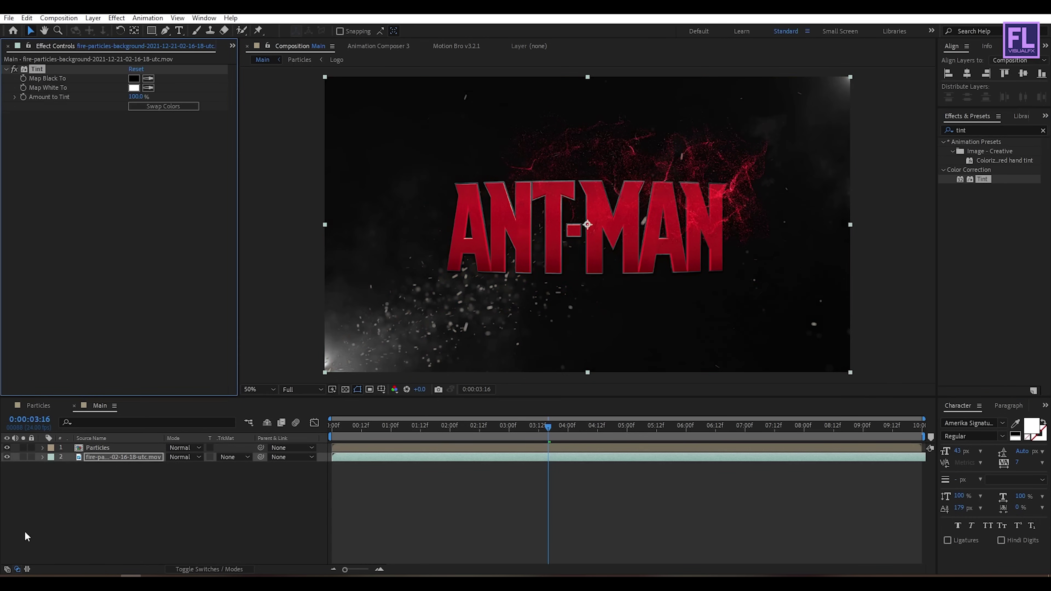
{"action": "mouse_move", "coordinate": [471, 432]}
{"action": "left_mouse_down"}
{"action": "mouse_move", "coordinate": [410, 427]}
{"action": "mouse_move", "coordinate": [466, 418]}
{"action": "mouse_move", "coordinate": [455, 424]}
{"action": "left_mouse_up"}
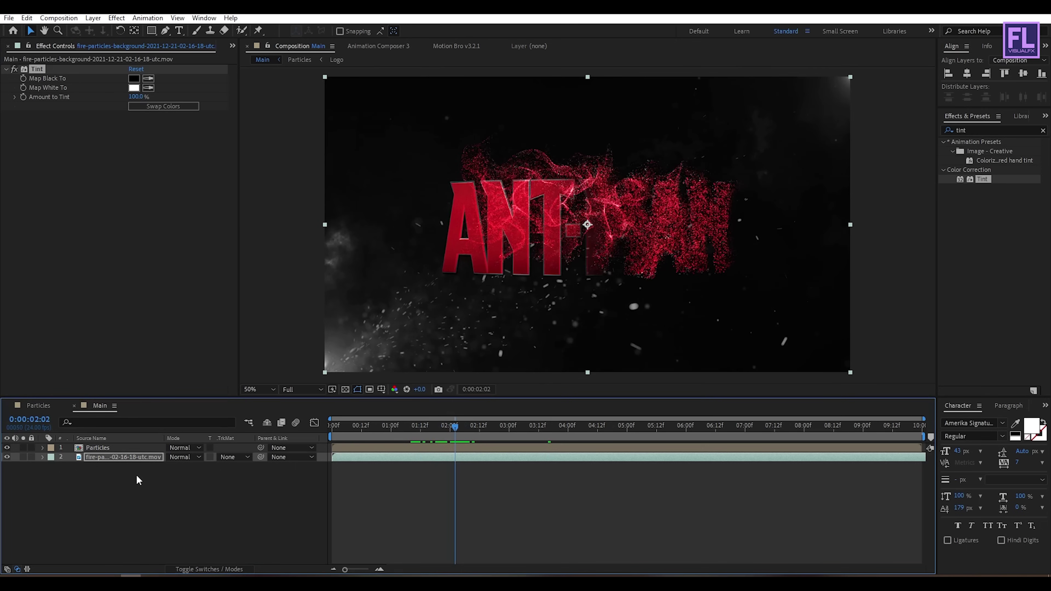
{"action": "right_click", "coordinate": [83, 494]}
Create a black solid and move it above the Particles layer.
{"action": "mouse_move", "coordinate": [131, 374]}
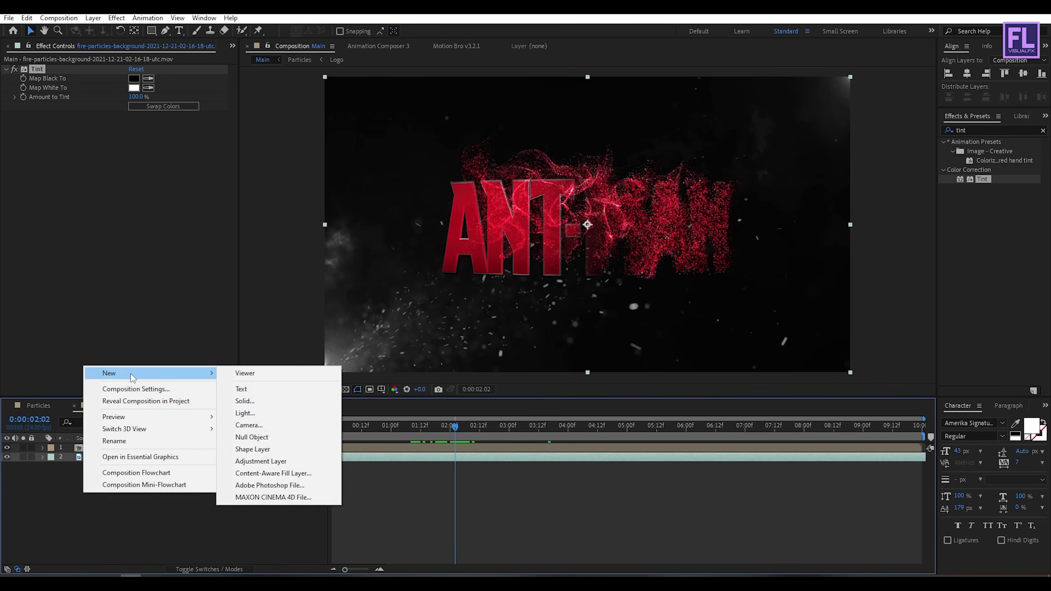
{"action": "left_click", "coordinate": [264, 402]}
{"action": "left_click", "coordinate": [534, 434]}
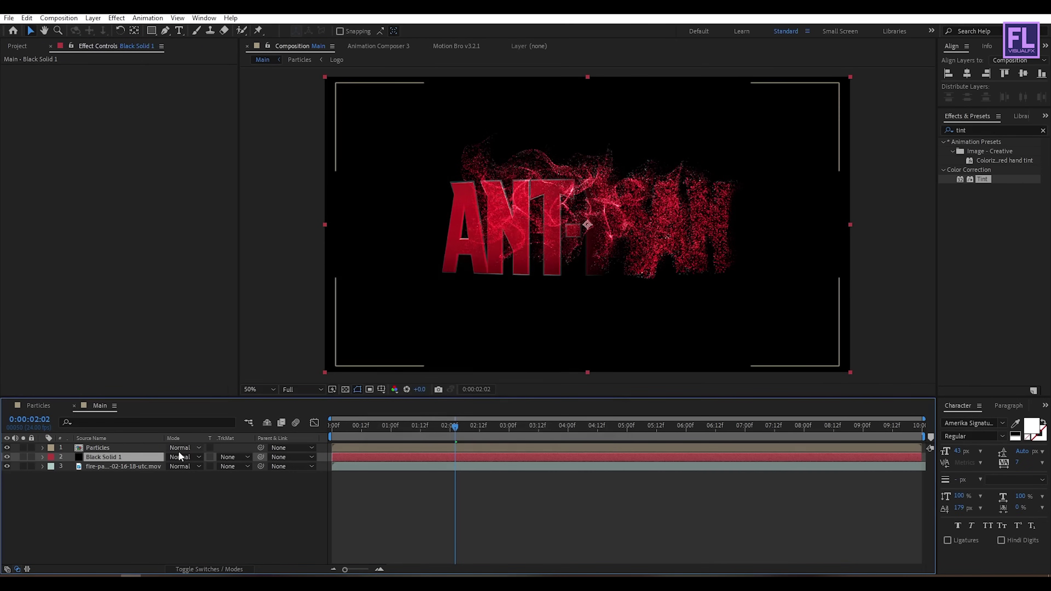
{"action": "left_click_drag", "start_coordinate": [112, 456], "coordinate": [119, 444]}
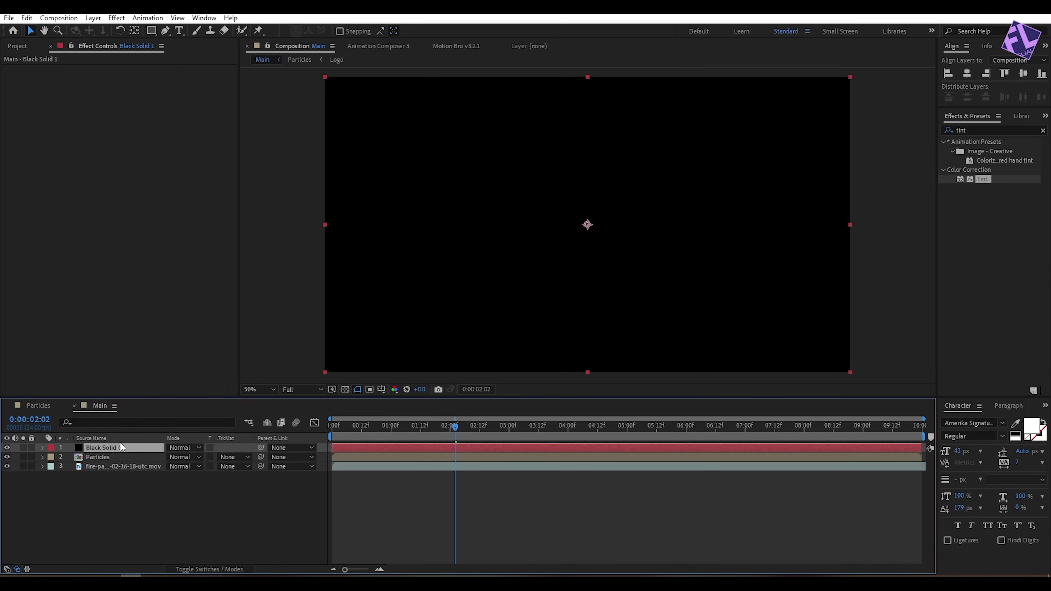
Add a full-frame rectangle mask, squash it vertically and invert it into letterbox bars.
{"action": "double_click", "coordinate": [150, 30]}
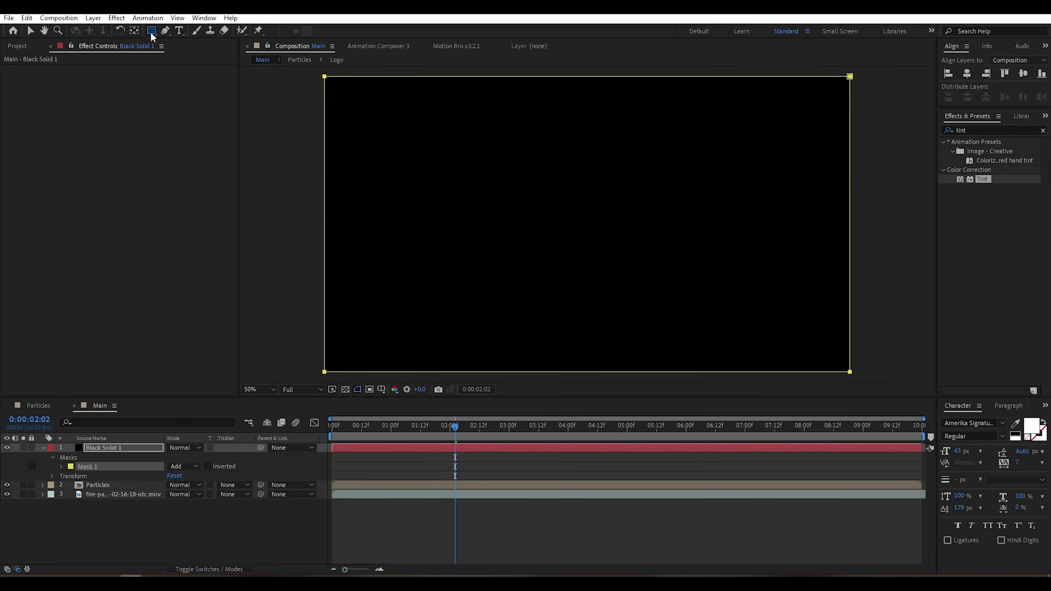
{"action": "left_click", "coordinate": [571, 83]}
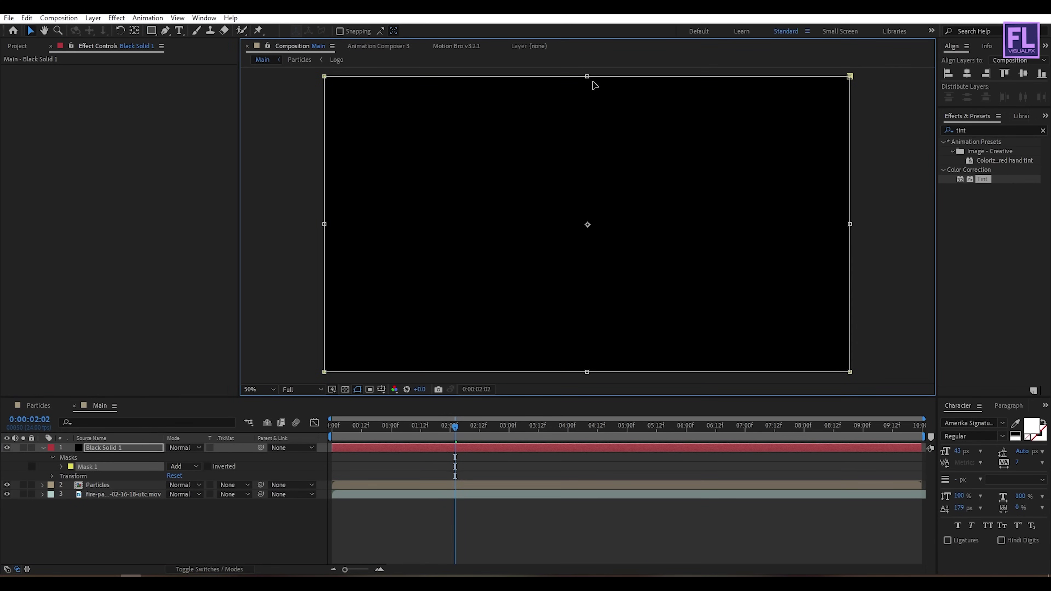
{"action": "left_click_drag", "start_coordinate": [587, 77], "coordinate": [584, 117]}
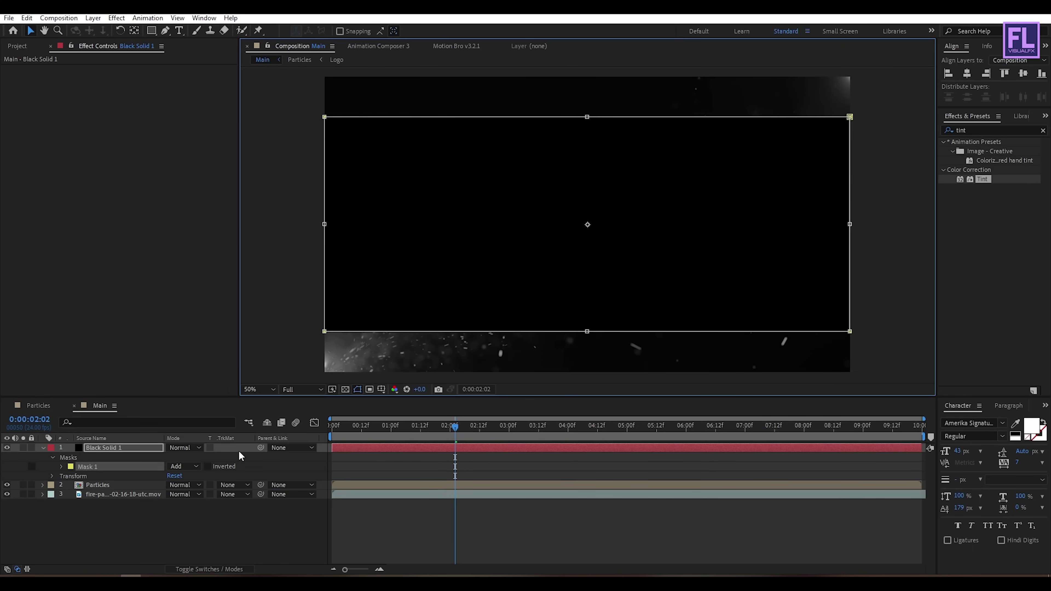
{"action": "left_click", "coordinate": [207, 466]}
{"action": "left_click", "coordinate": [43, 448]}
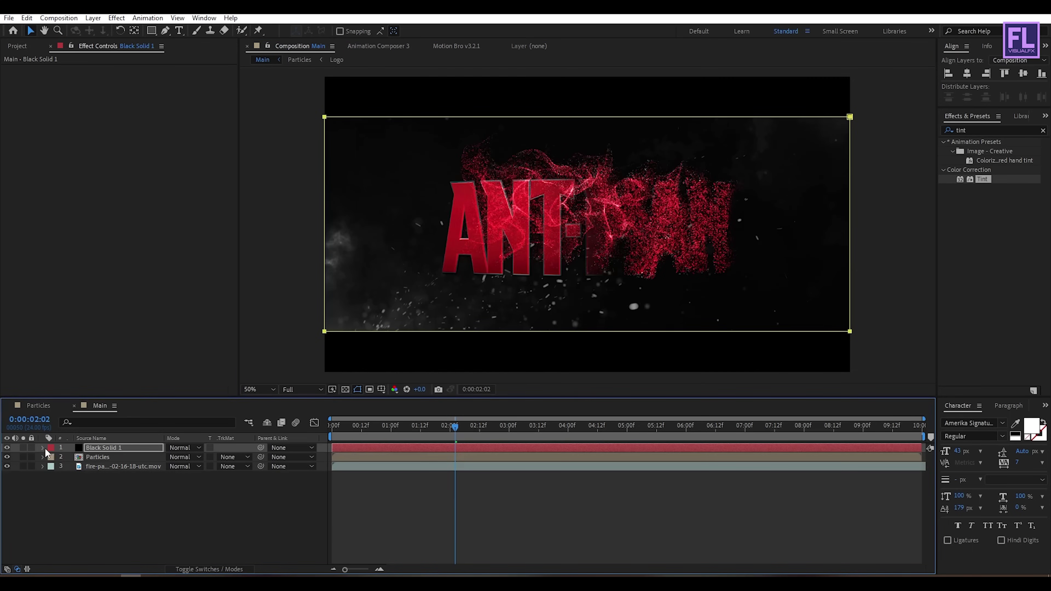
{"action": "left_click", "coordinate": [87, 511]}
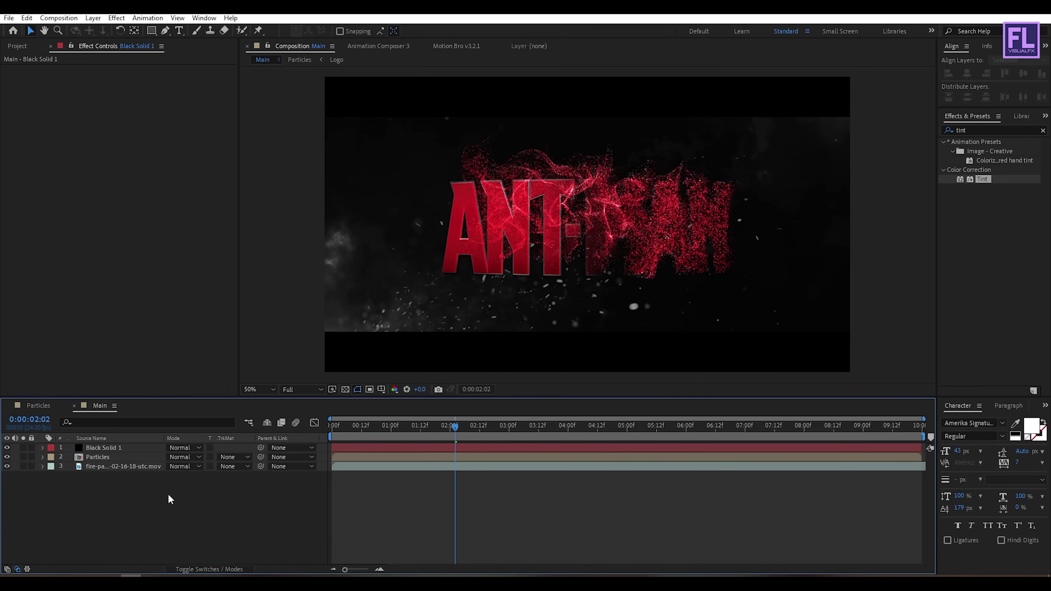
Add a new adjustment layer on top of the comp and apply Sharpen to it.
{"action": "right_click", "coordinate": [69, 501]}
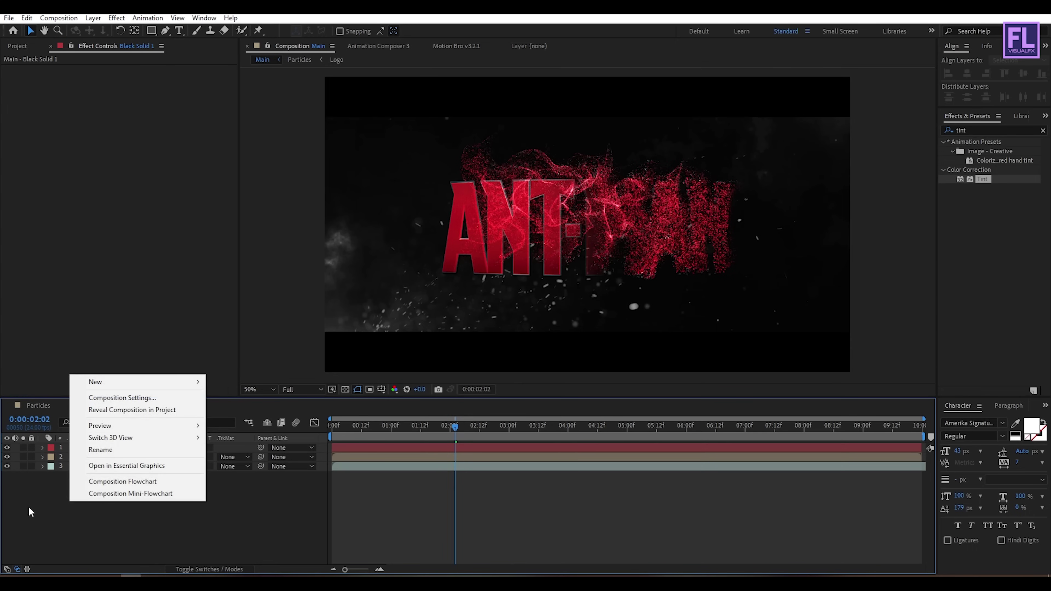
{"action": "mouse_move", "coordinate": [133, 381]}
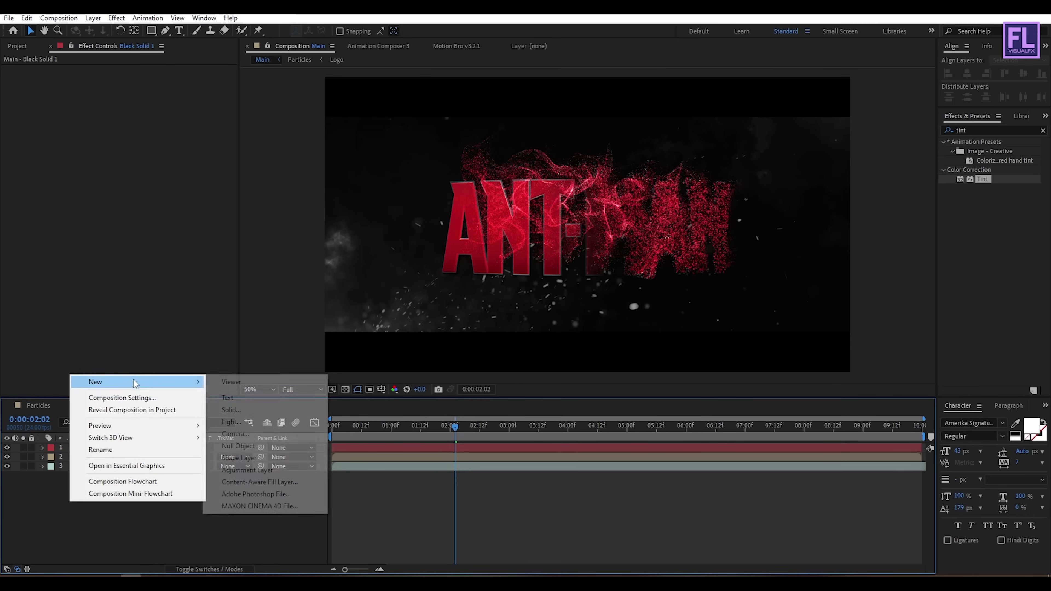
{"action": "left_click", "coordinate": [264, 471]}
{"action": "left_click", "coordinate": [989, 129]}
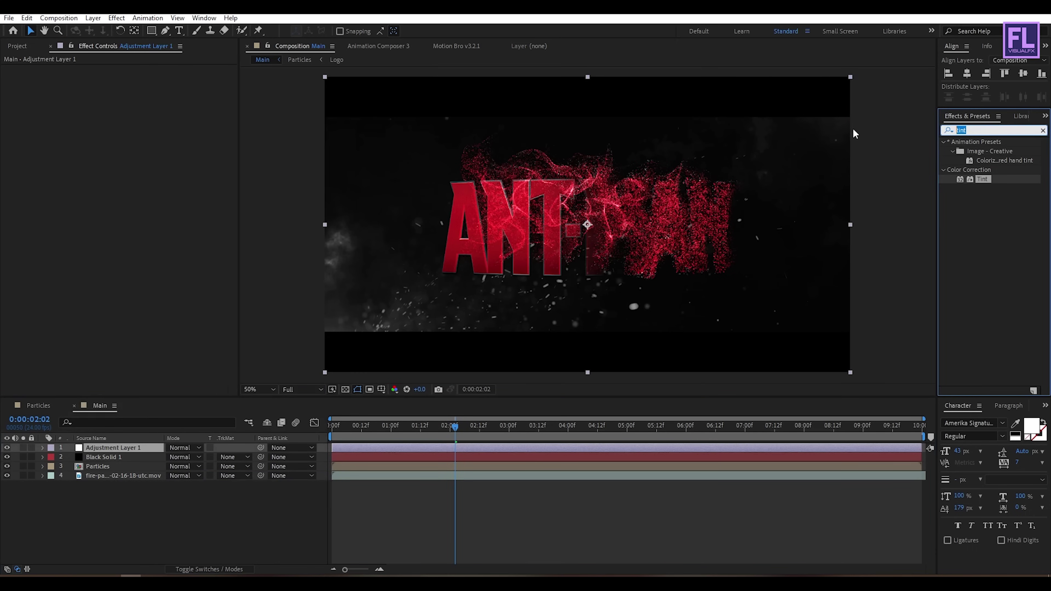
{"action": "type", "text": "shar"}
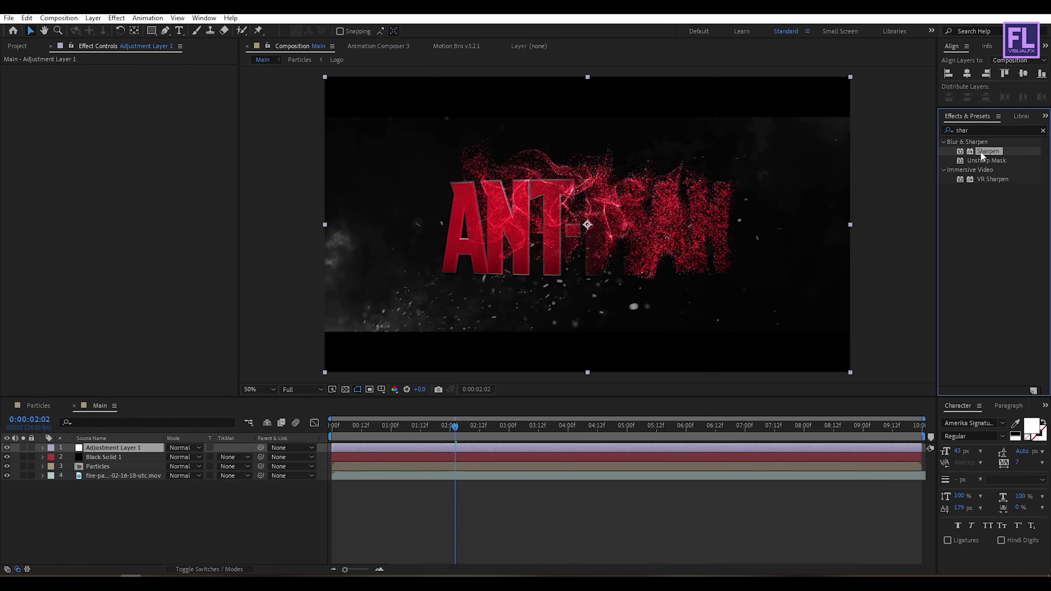
{"action": "left_click_drag", "start_coordinate": [980, 151], "coordinate": [125, 447]}
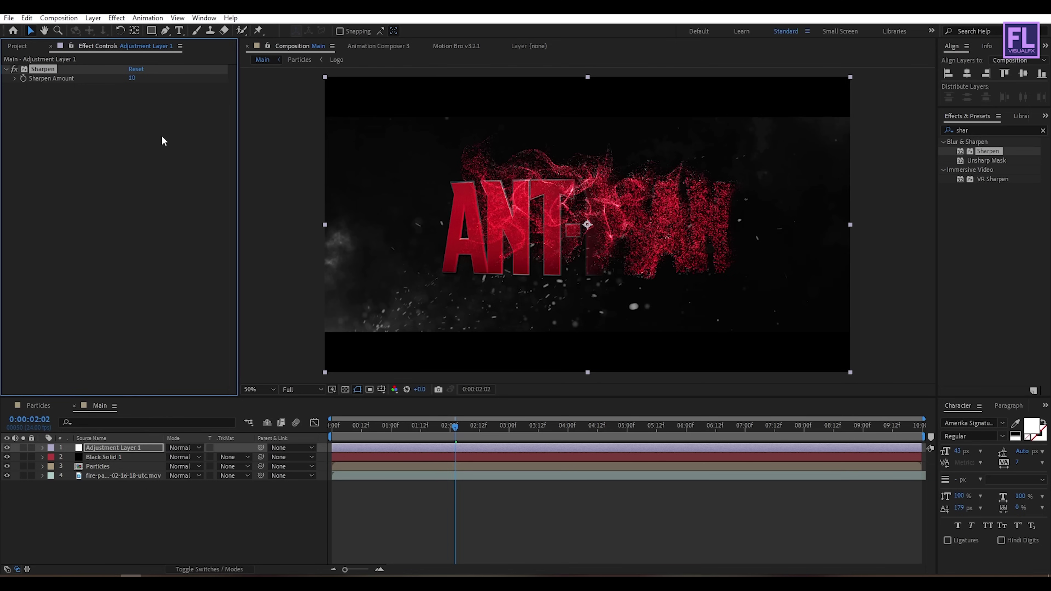
Apply Noise to Adjustment Layer 1 with Amount of Noise at 2%, and preview the grain.
{"action": "left_click", "coordinate": [988, 130]}
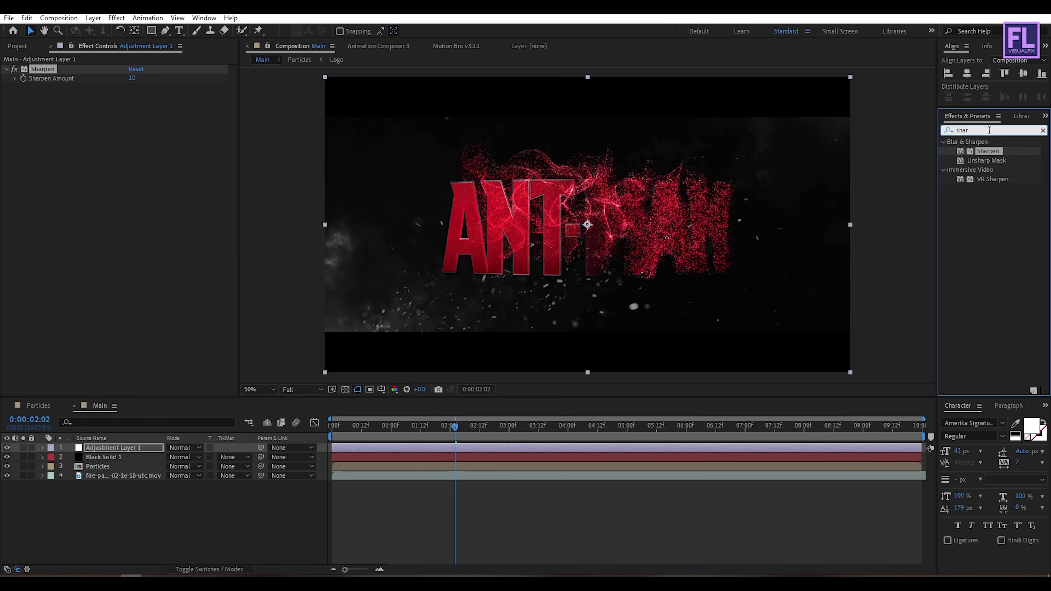
{"action": "type", "text": "noise"}
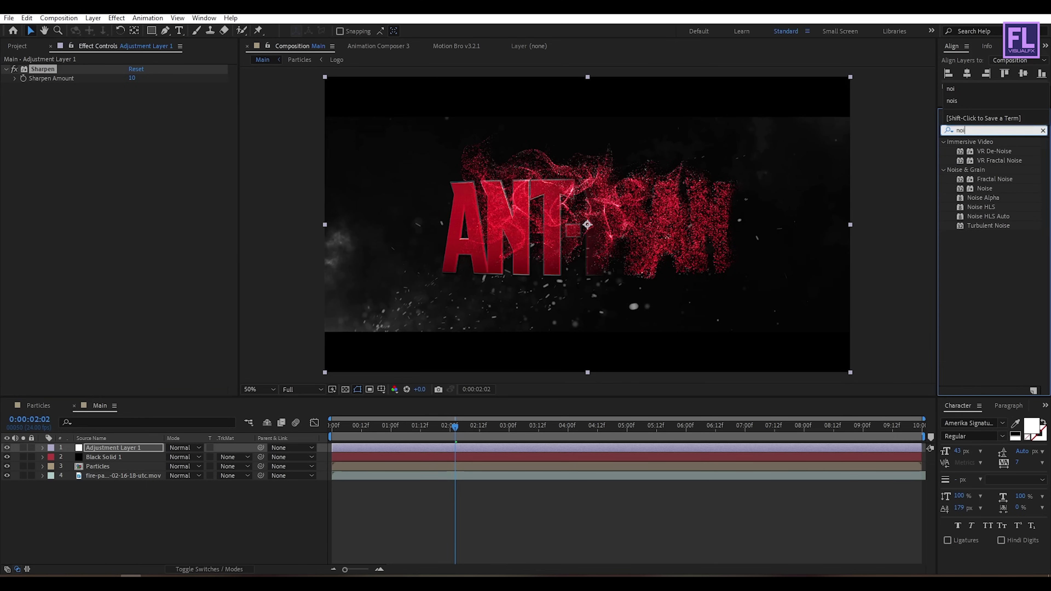
{"action": "left_click", "coordinate": [974, 189]}
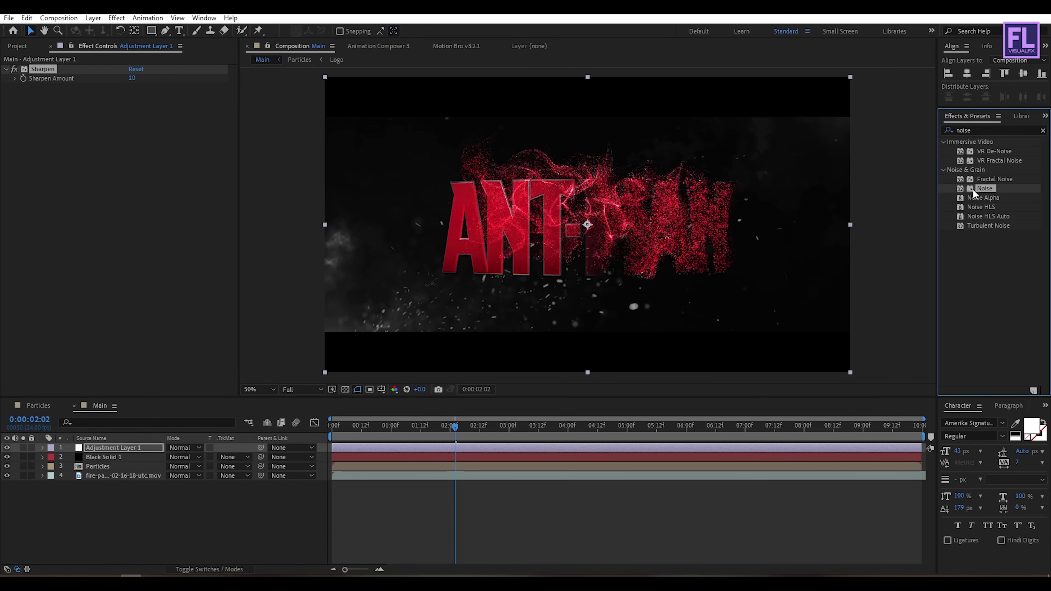
{"action": "left_click_drag", "start_coordinate": [801, 253], "coordinate": [111, 449]}
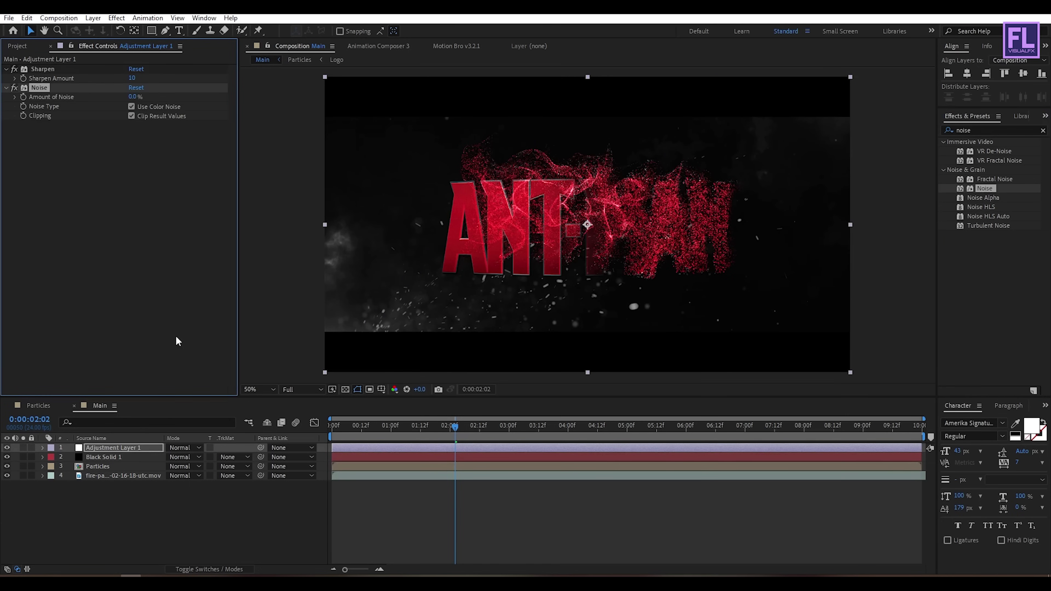
{"action": "left_click", "coordinate": [132, 96]}
{"action": "left_click", "coordinate": [145, 172]}
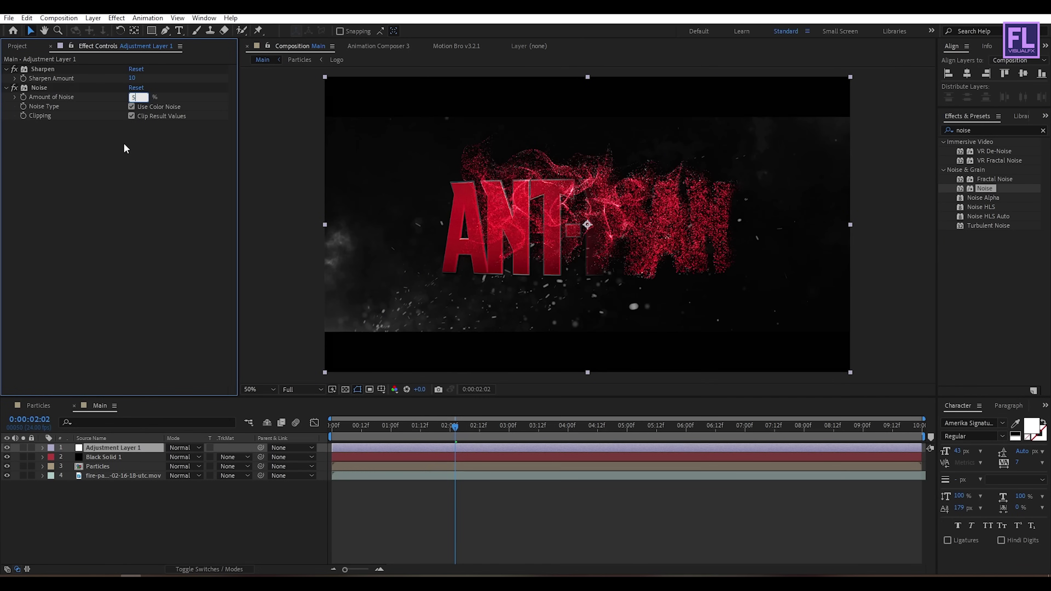
{"action": "key", "text": "slash"}
{"action": "key", "text": "comma"}
{"action": "key", "text": "comma"}
{"action": "left_click_drag", "start_coordinate": [462, 427], "coordinate": [687, 383]}
Keyframe Opacity on the Particles and background layers from 100% at 6:00 to 0% at 7:00.
{"action": "left_click", "coordinate": [115, 475]}
{"action": "left_click", "coordinate": [100, 467]}
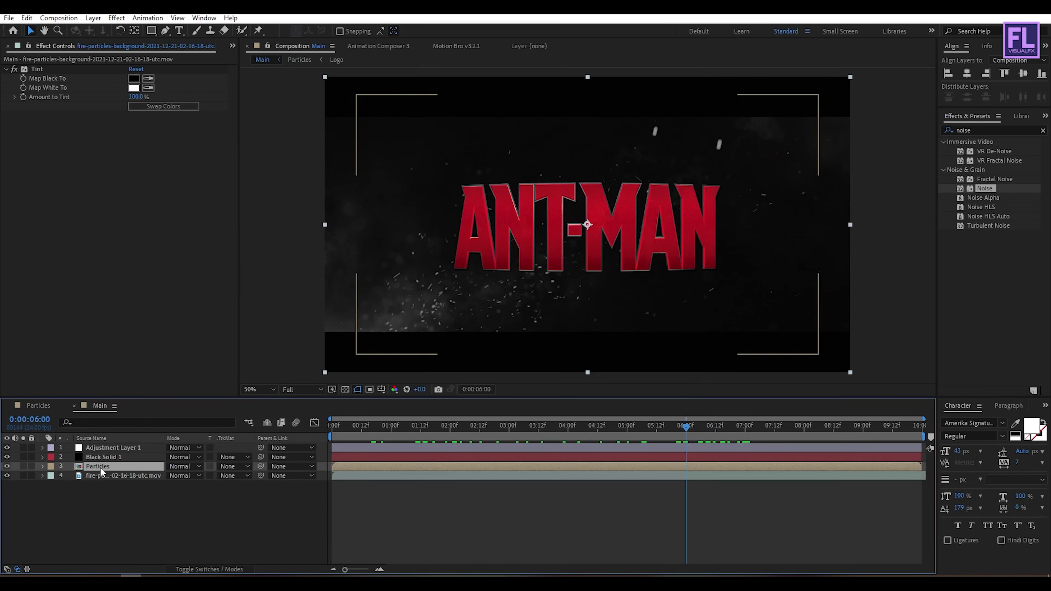
{"action": "left_click", "coordinate": [102, 476], "text": "ctrl"}
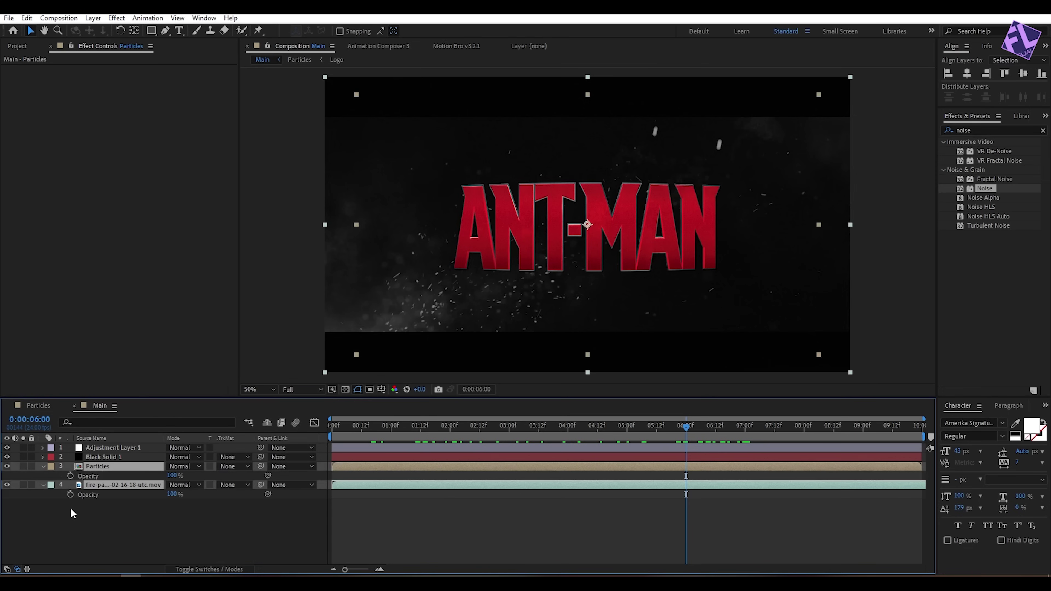
{"action": "key", "text": "t"}
{"action": "left_click", "coordinate": [71, 477]}
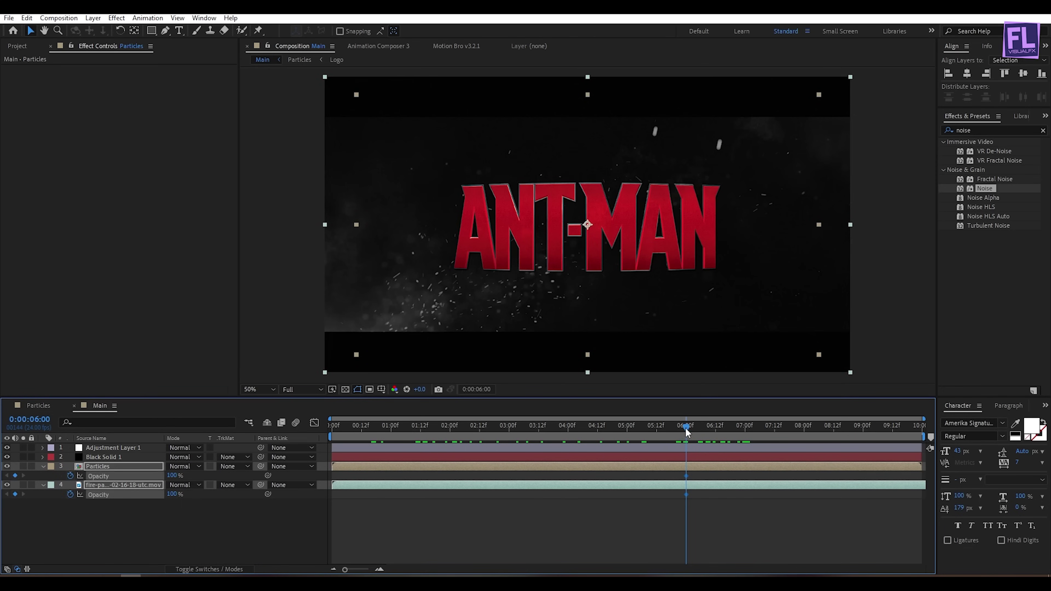
{"action": "left_click_drag", "start_coordinate": [685, 426], "coordinate": [747, 434]}
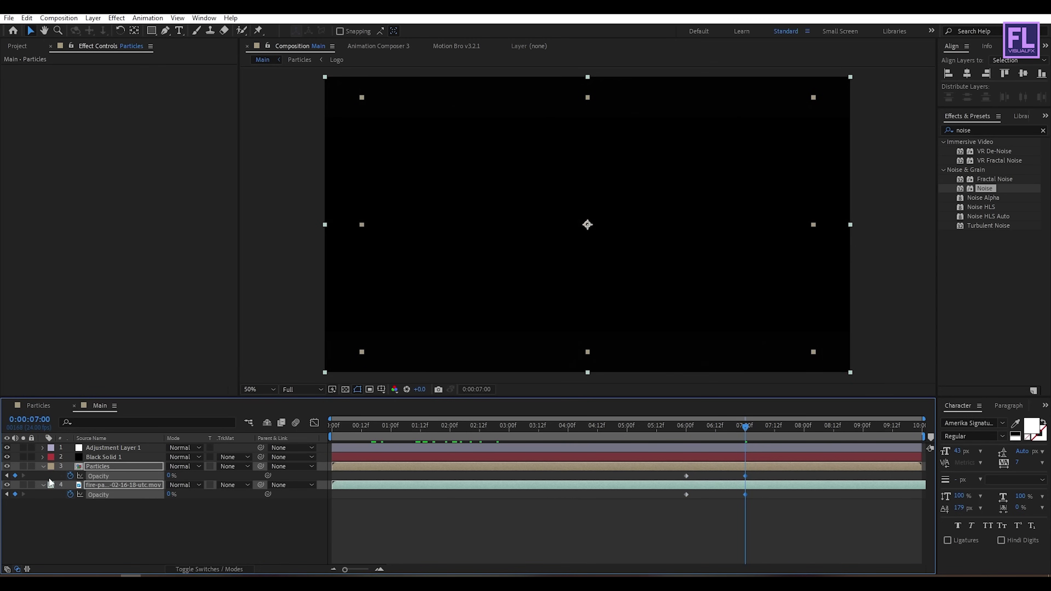
{"action": "key", "text": "F2"}
{"action": "left_click", "coordinate": [43, 466]}
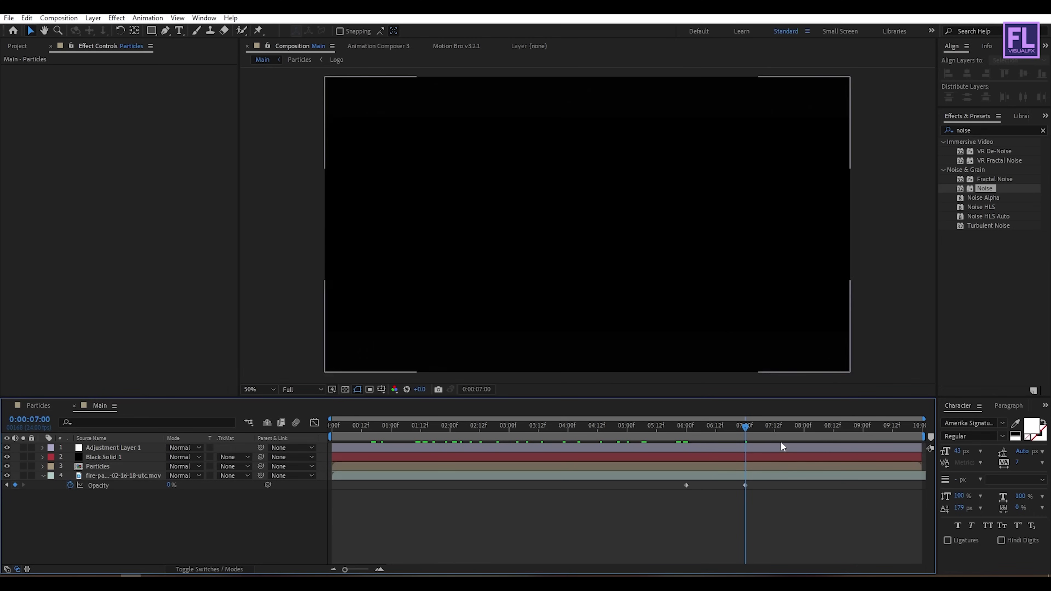
End the work area at 7 seconds, fit the maximized viewer, and play the animation.
{"action": "key", "text": "n"}
{"action": "left_click_drag", "start_coordinate": [746, 427], "coordinate": [302, 469]}
{"action": "key", "text": "grave"}
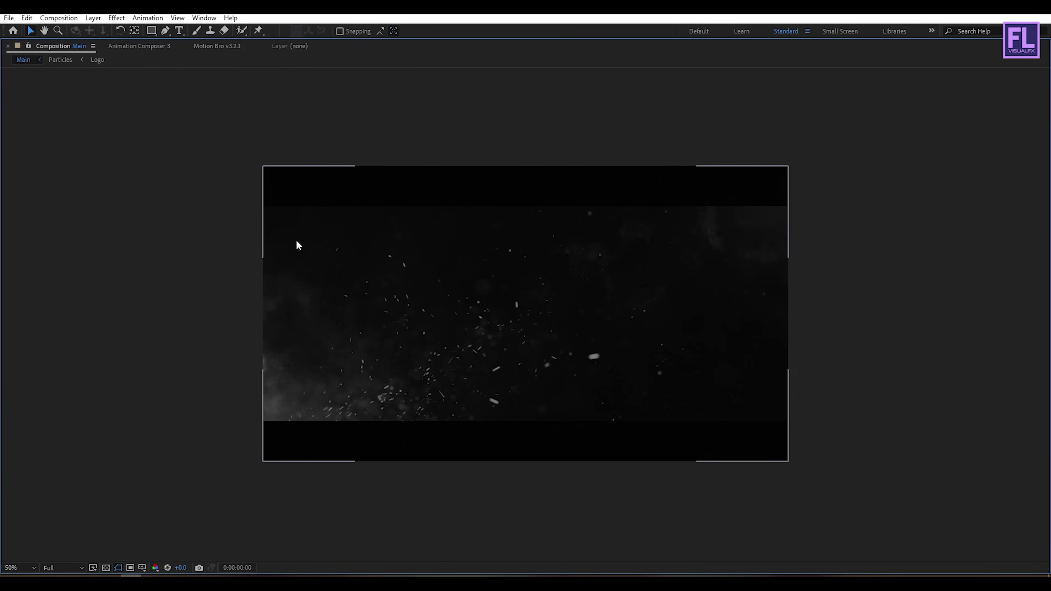
{"action": "left_click", "coordinate": [16, 566]}
{"action": "left_click", "coordinate": [28, 373]}
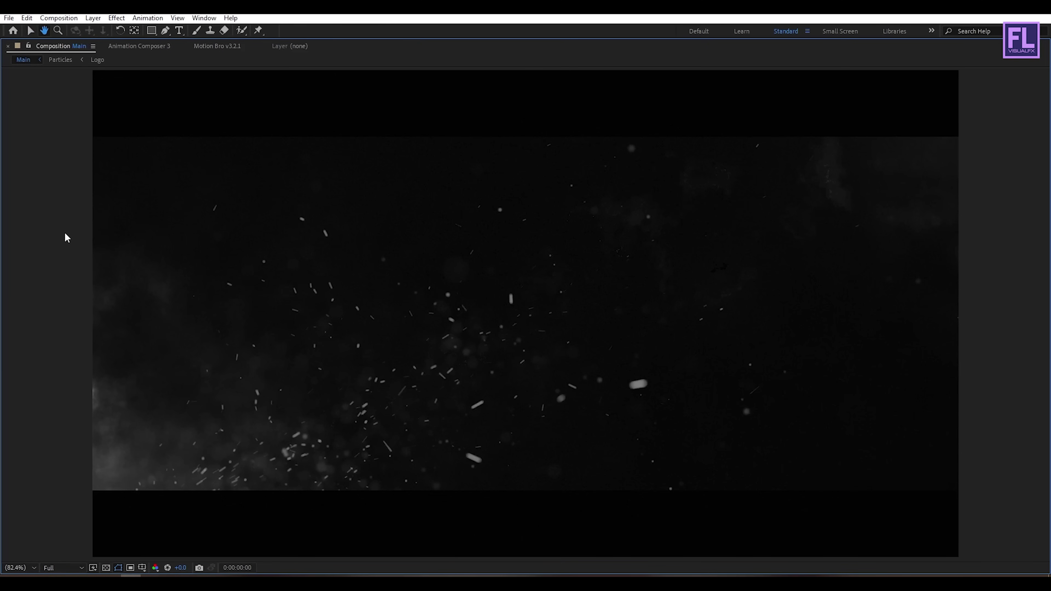
{"action": "key", "text": "space"}
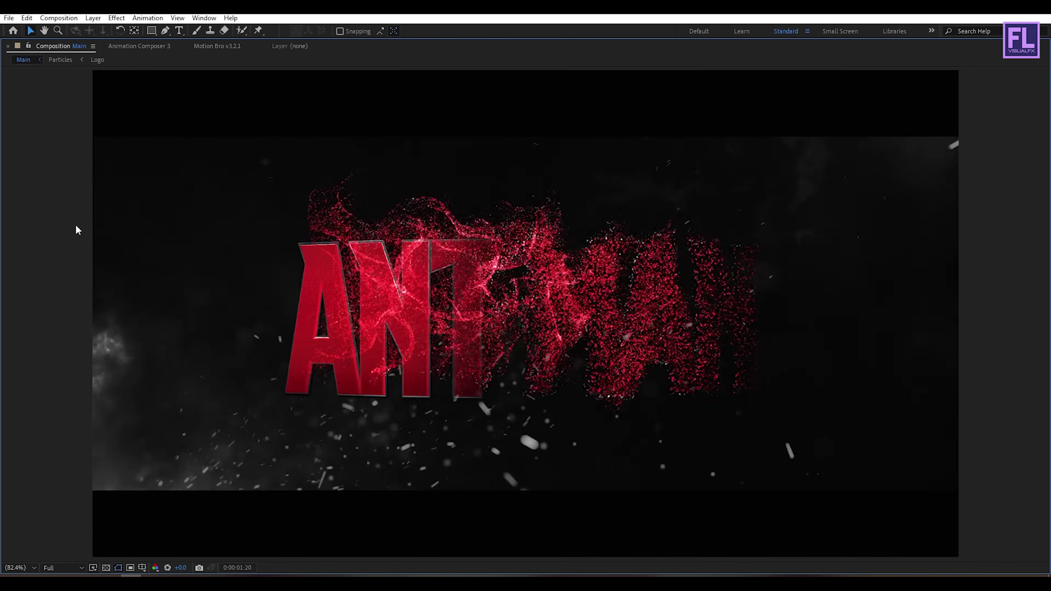